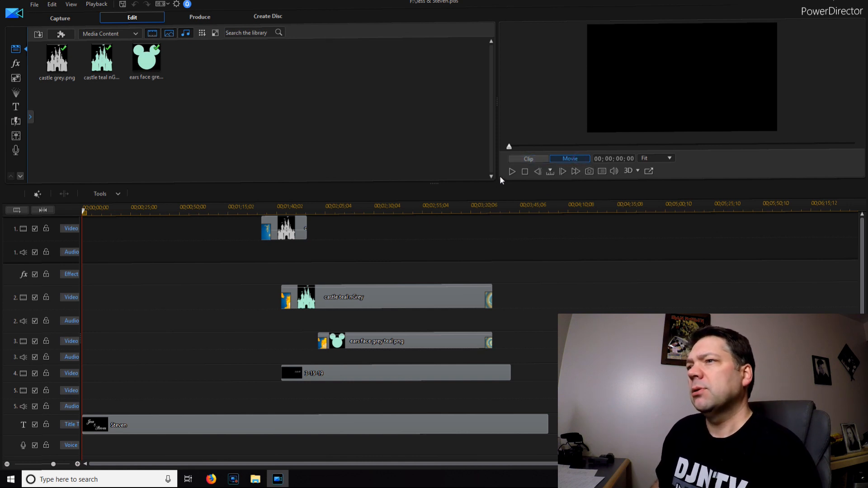
- Play the finished title animation in an enlarged preview, checking the opening, the castle section and the mouse ears with the date, and stop it
click(512, 172)
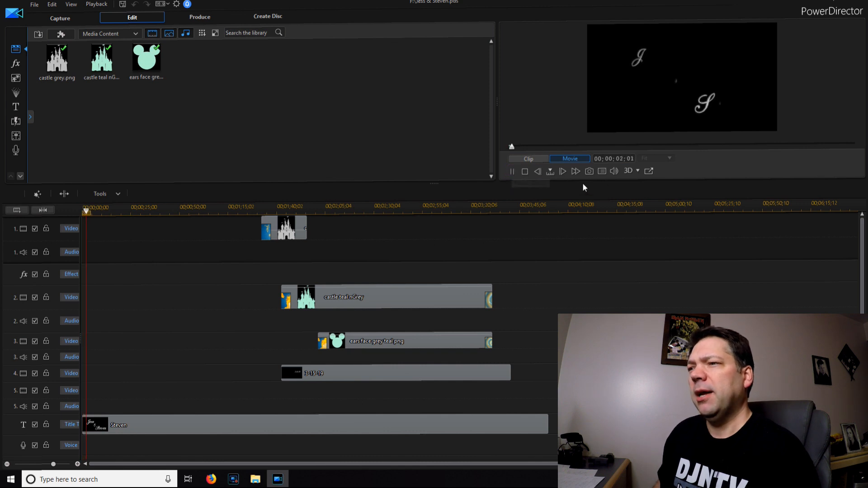
drag(439, 183, 446, 319)
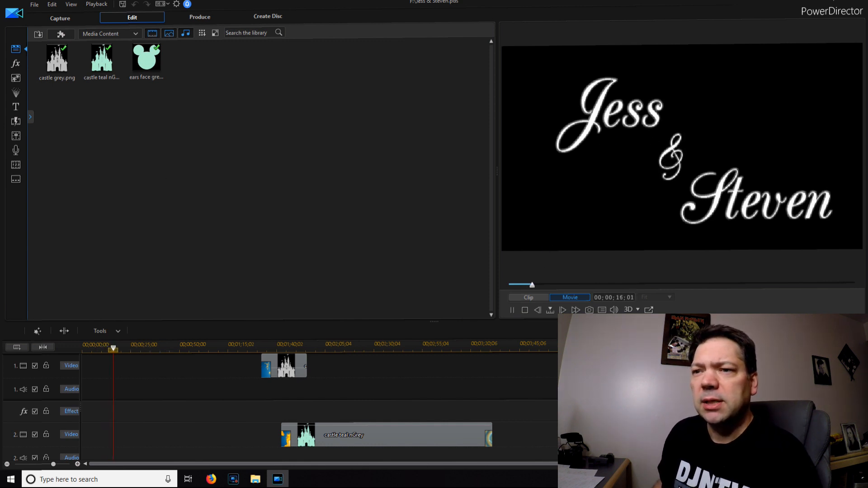
click(258, 347)
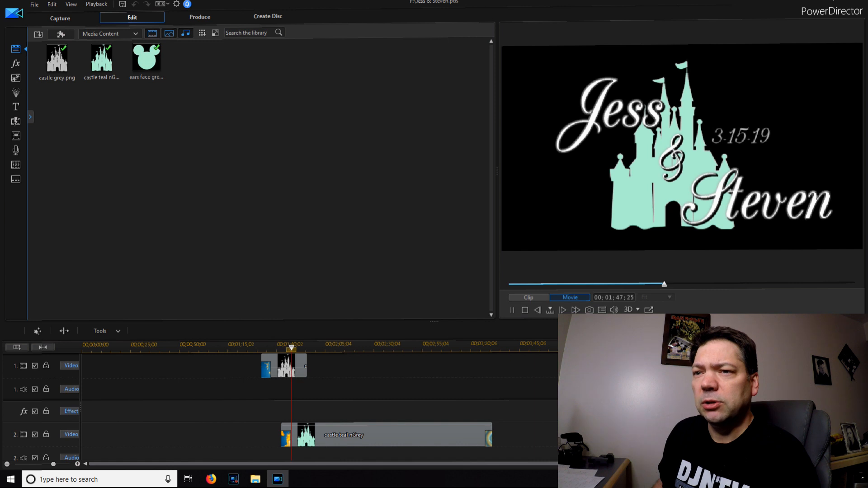
scroll(330, 398, down, 3)
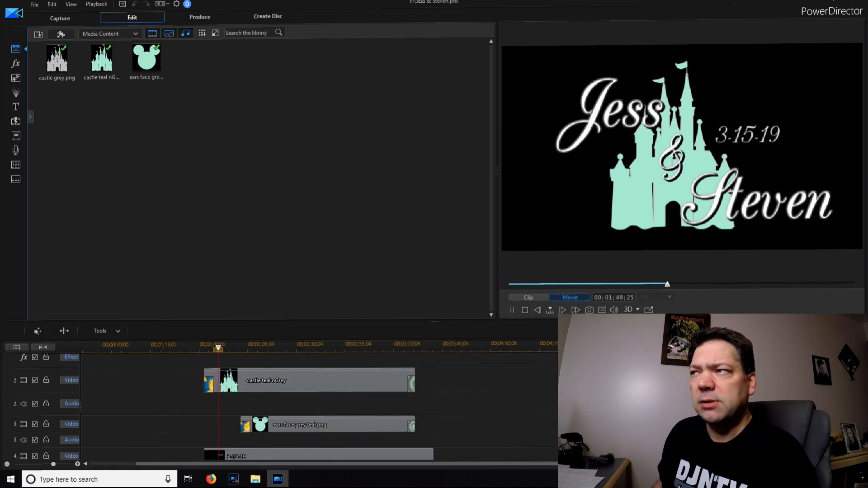
click(237, 351)
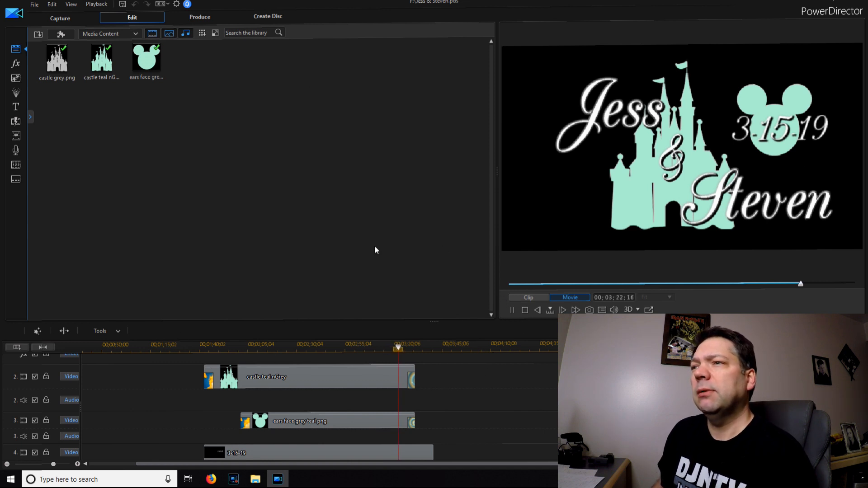
drag(433, 321, 461, 220)
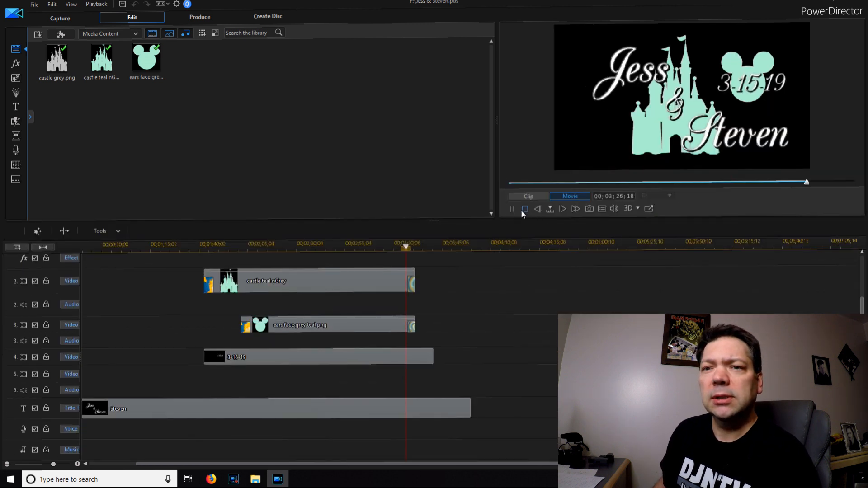
click(524, 209)
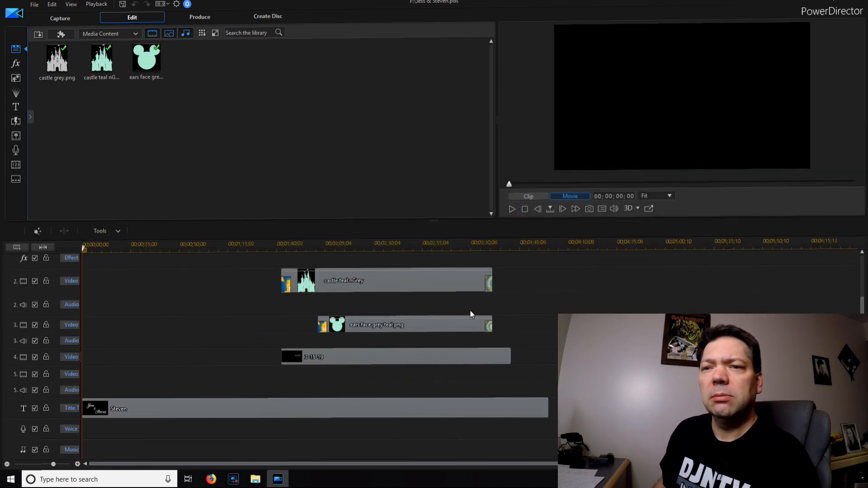
- Move the couple's names title clip along the title track to beyond the six-minute mark, freeing the start of the timeline
click(229, 410)
mouse_move(155, 411)
mouse_down()
mouse_move(550, 431)
mouse_move(821, 430)
mouse_up()
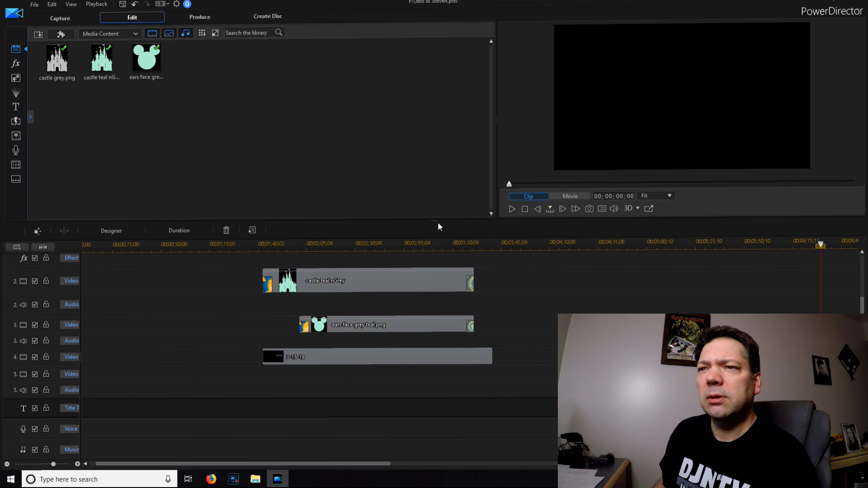
- Delete the grey castle, teal castle and ears face image clips from video tracks 1, 2 and 3
drag(435, 225, 434, 171)
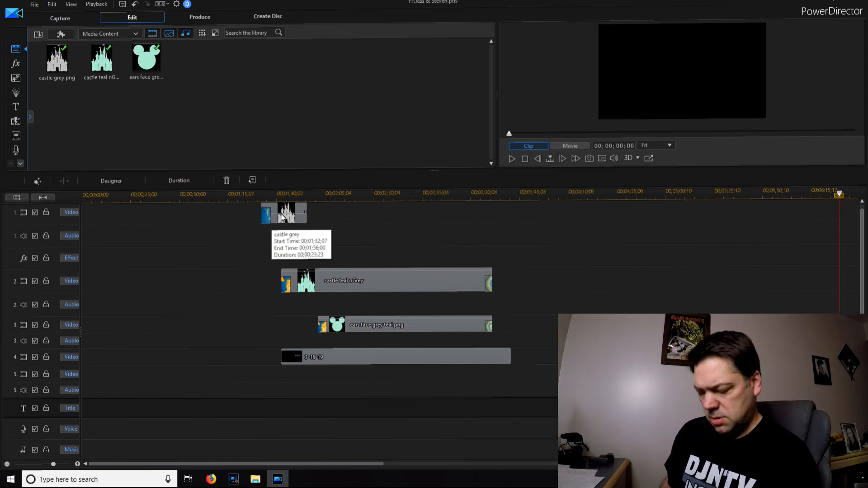
click(290, 212)
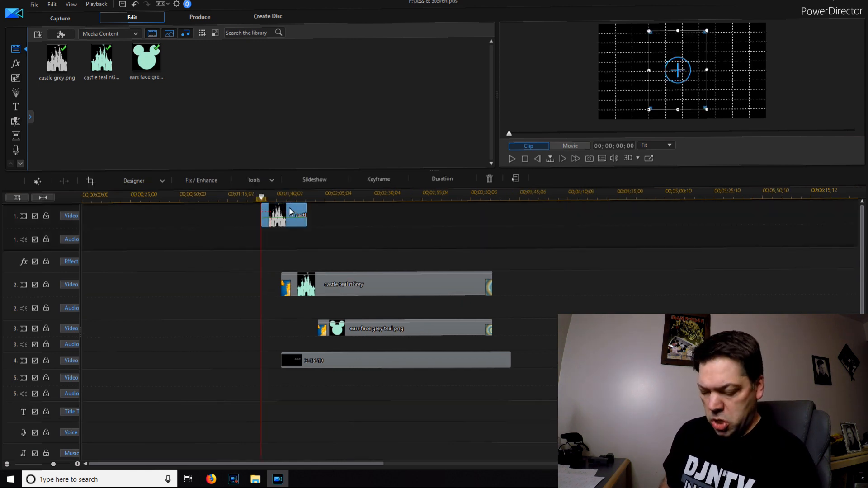
key(Delete)
click(424, 287)
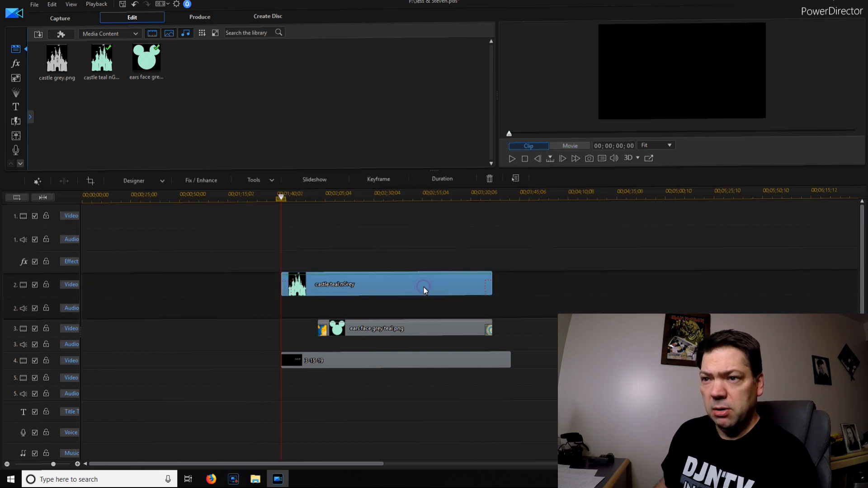
key(Delete)
click(429, 327)
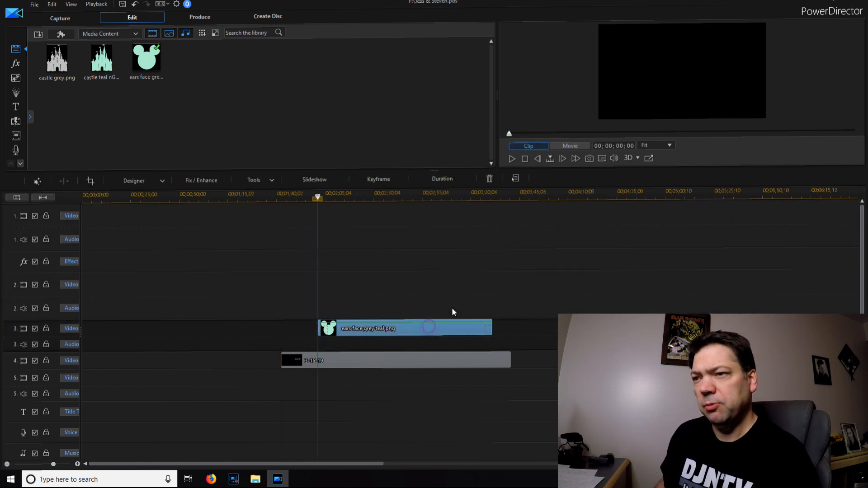
key(Delete)
- Move the 3-15-19 date clip along video track 4 to beyond the six-minute mark and return to the timeline's start
click(448, 360)
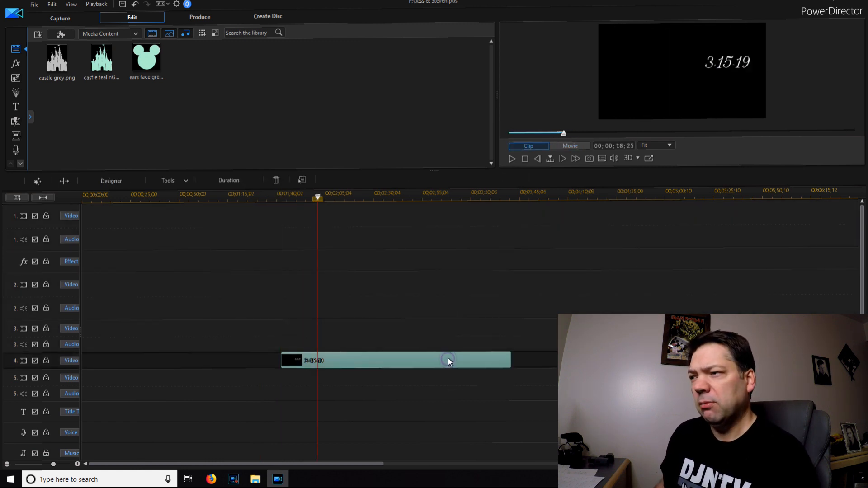
drag(393, 361, 826, 377)
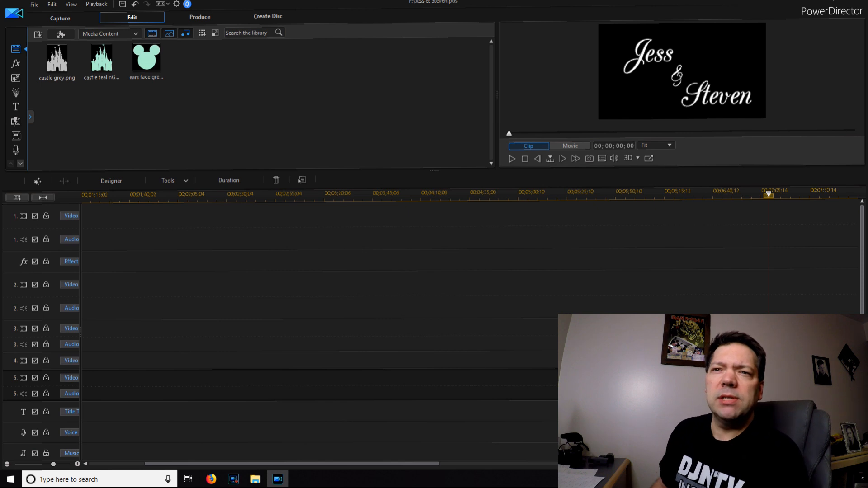
drag(302, 465, 159, 448)
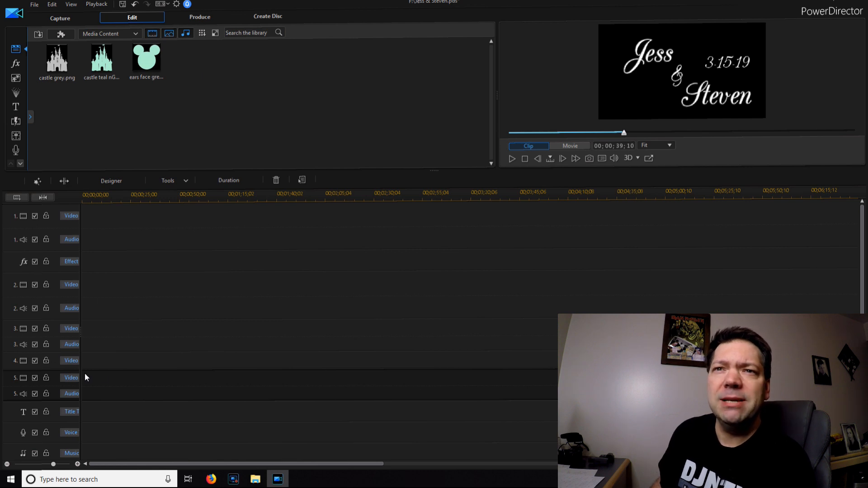
click(106, 411)
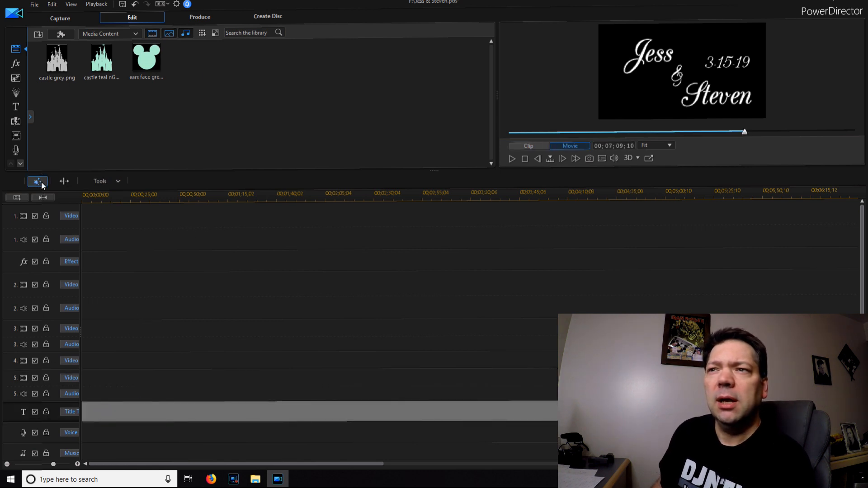
- Open the text-only title templates and preview Glitter, Twinkle, Glow, Flocking, Flip and Default in an enlarged preview
click(15, 106)
click(44, 95)
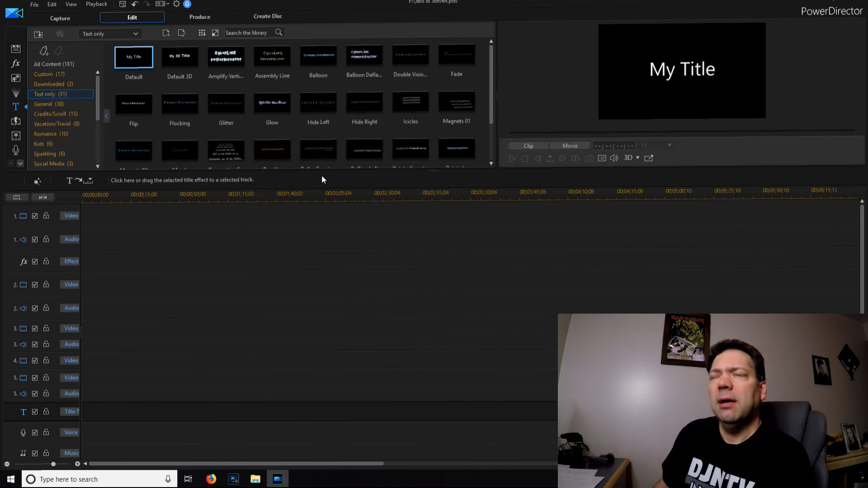
drag(318, 171, 329, 256)
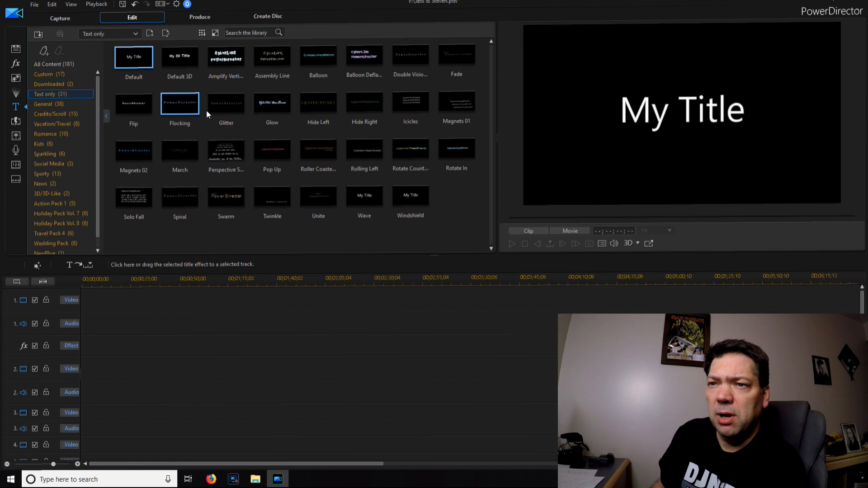
click(218, 109)
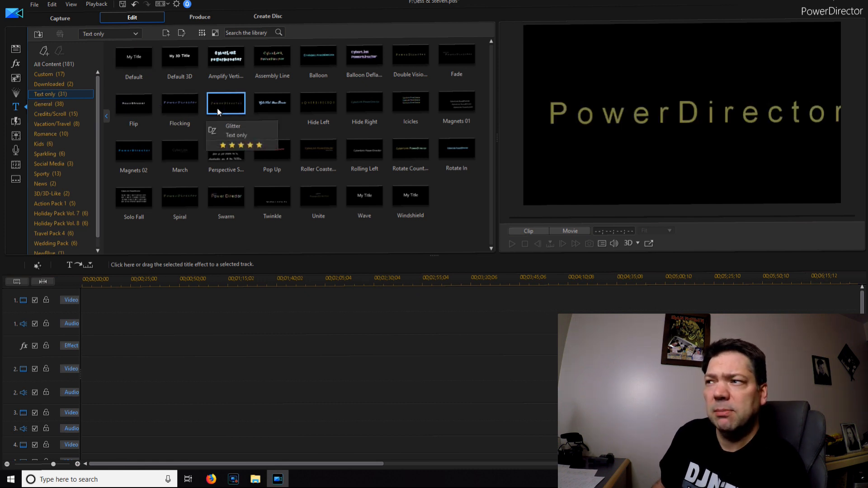
click(267, 194)
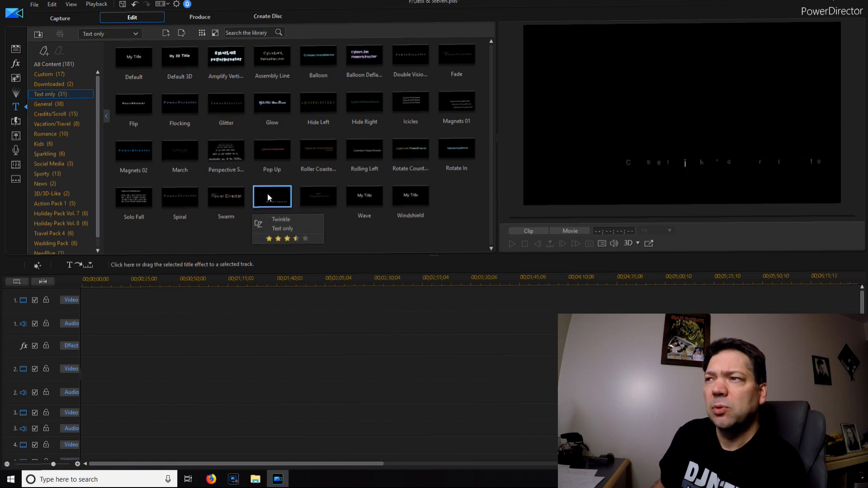
click(278, 109)
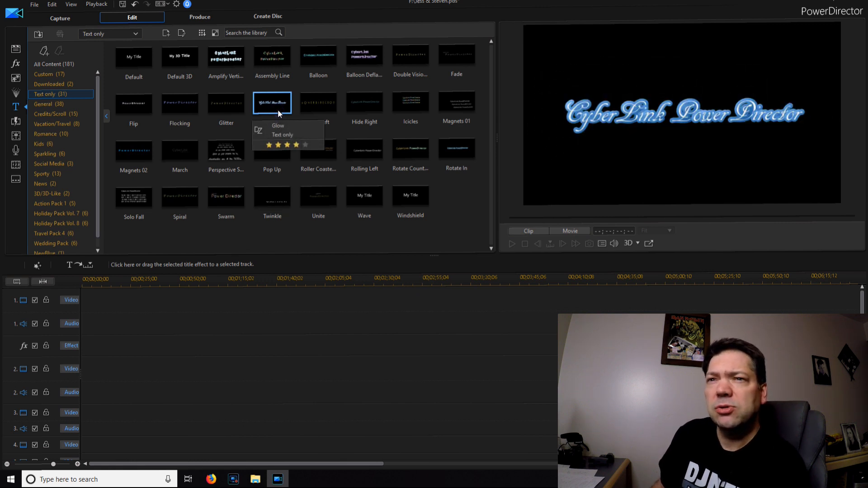
click(177, 110)
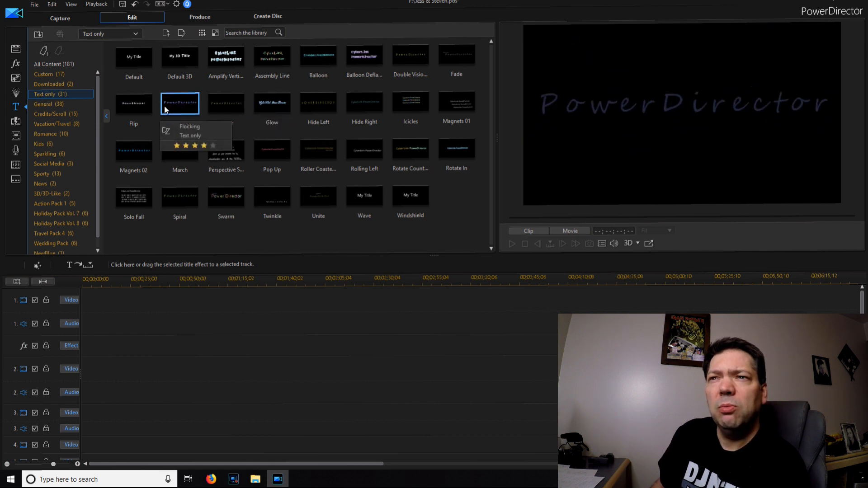
click(144, 106)
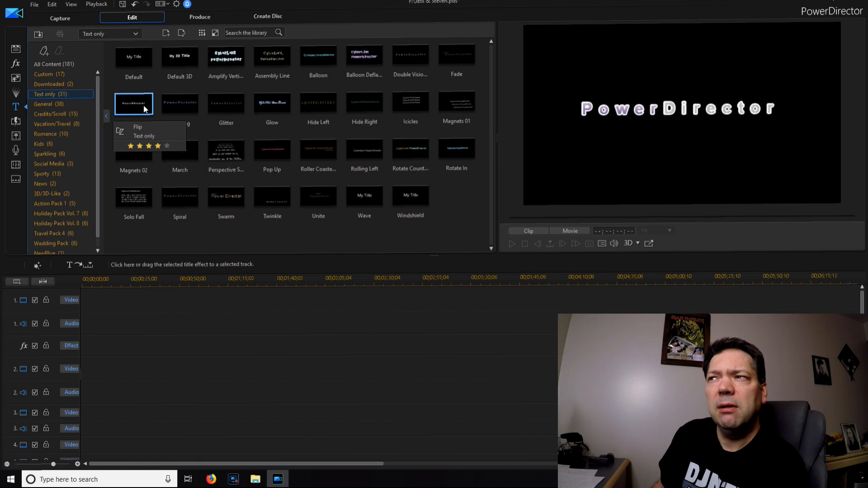
click(135, 66)
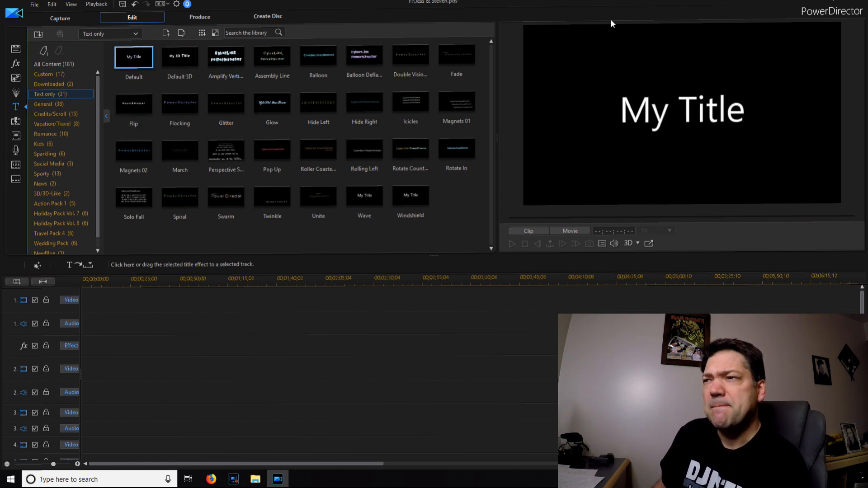
- Preview both Balloon title templates, Icicles and Rotate In, and look into the 3D/3D-Like title category
click(327, 60)
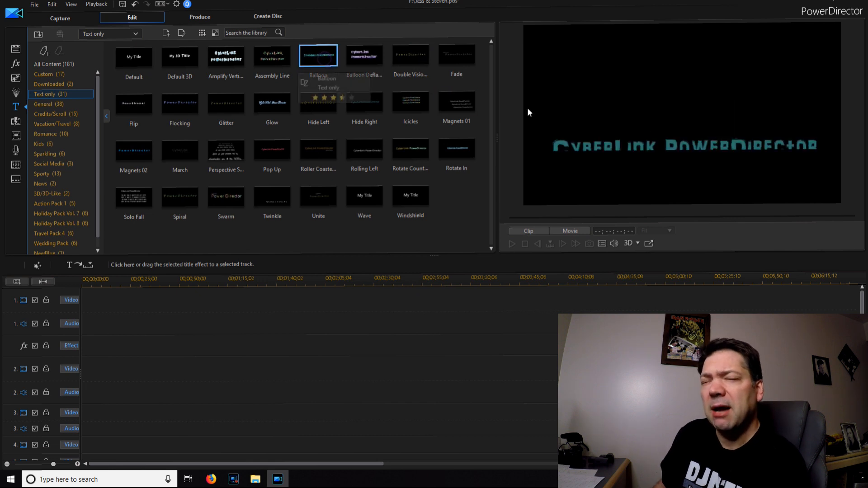
click(360, 61)
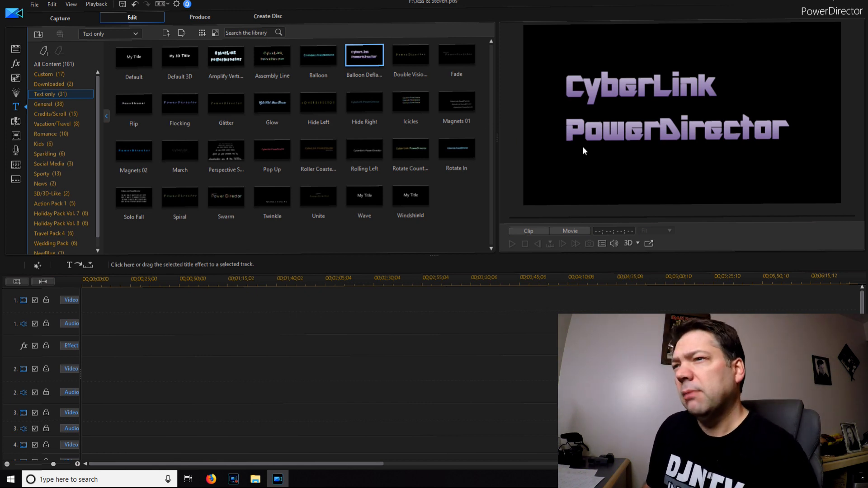
click(423, 104)
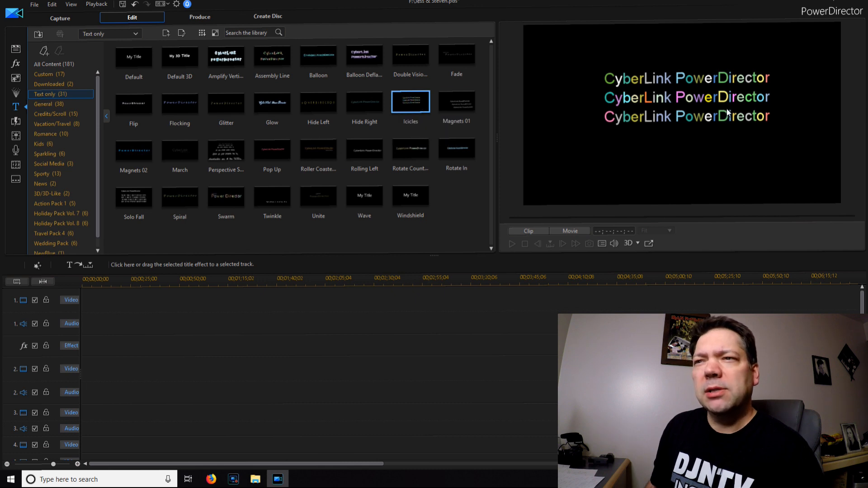
click(473, 150)
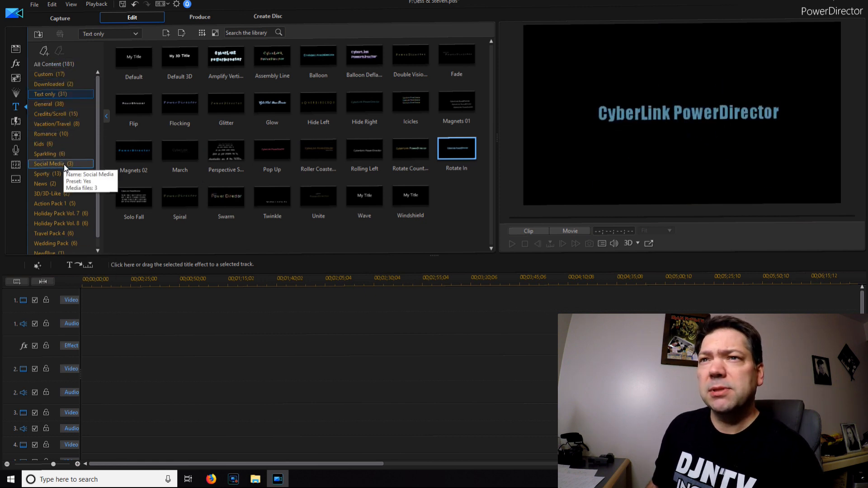
click(51, 195)
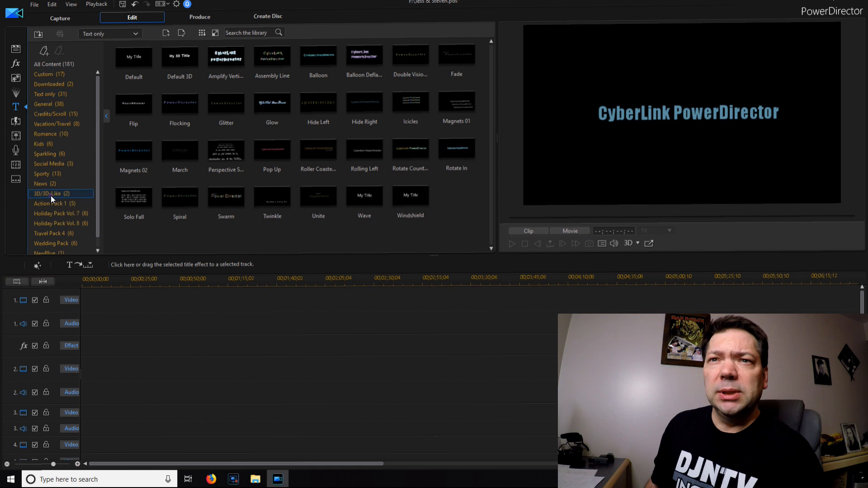
click(177, 63)
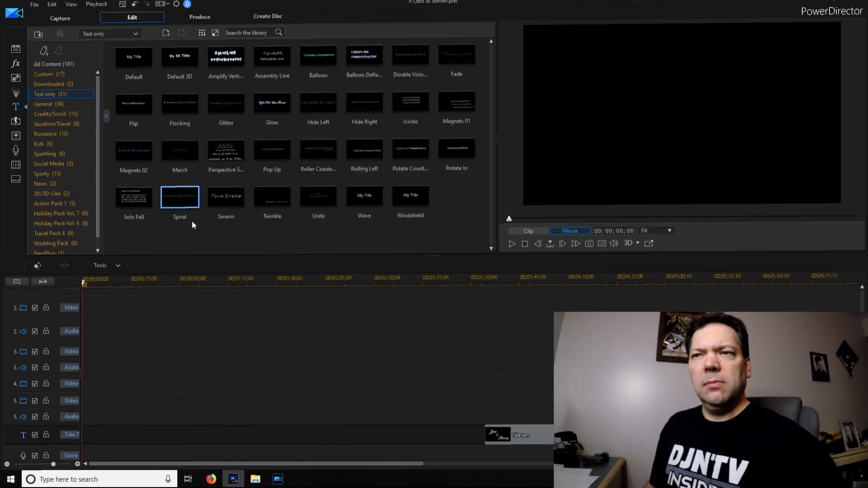
- Place the Default title at the start of the title track, lasting about 3 minutes, and open it in the Title Designer
drag(132, 58, 434, 436)
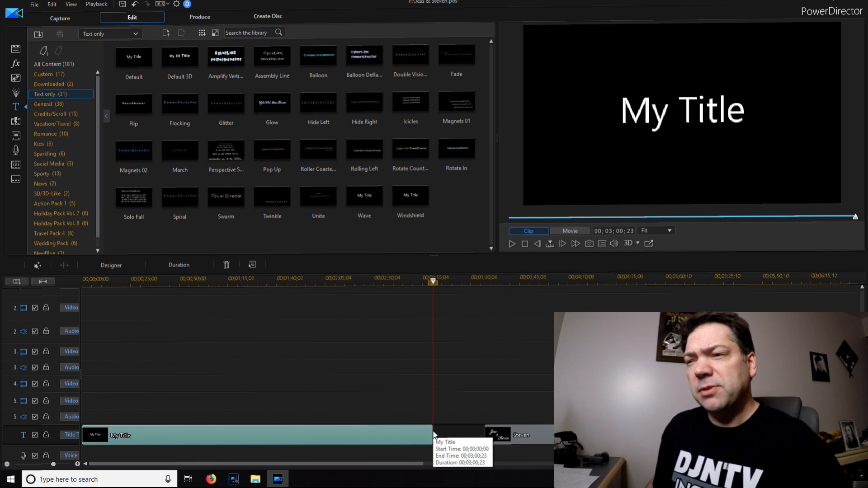
click(258, 437)
double_click(258, 437)
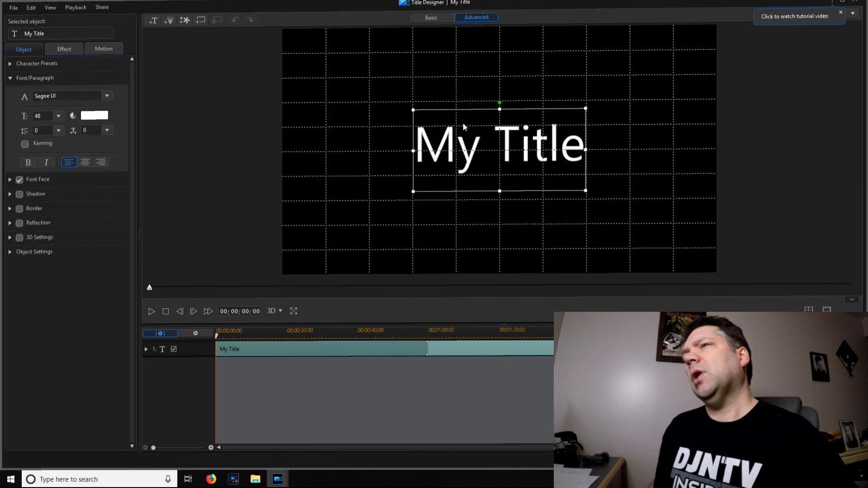
- Set the whole default title text to the CAC Champagne font at size 88
click(536, 150)
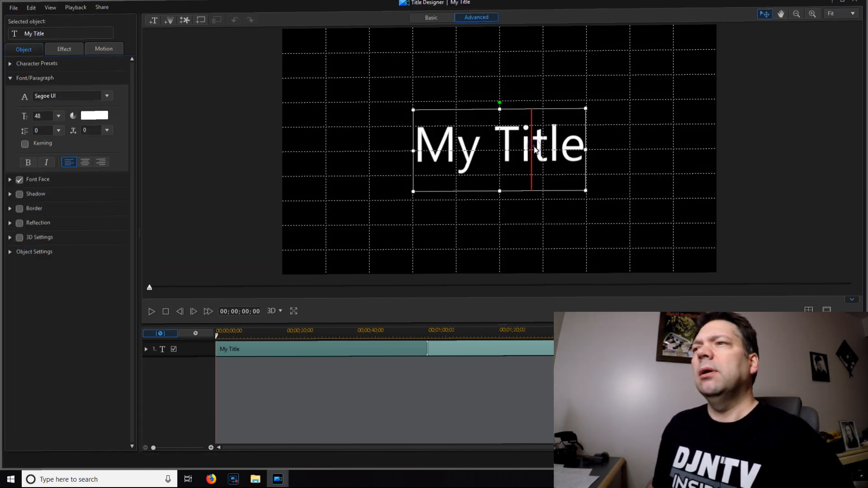
double_click(535, 150)
click(604, 113)
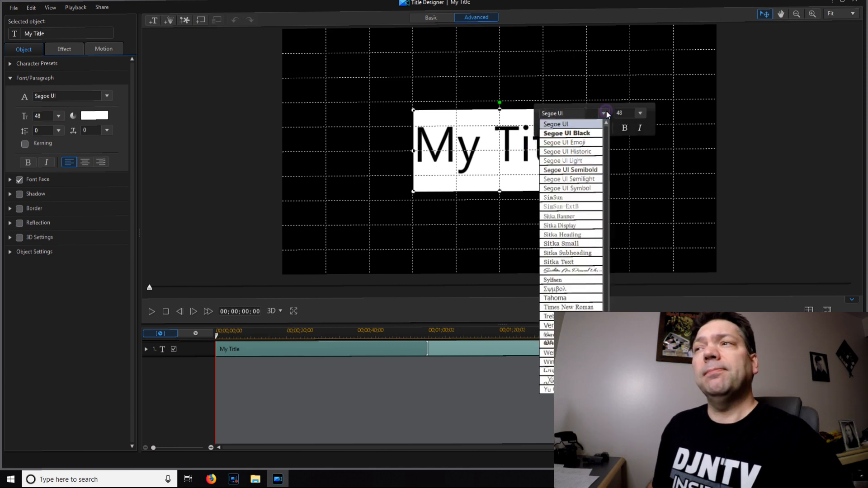
scroll(597, 217, up, 10)
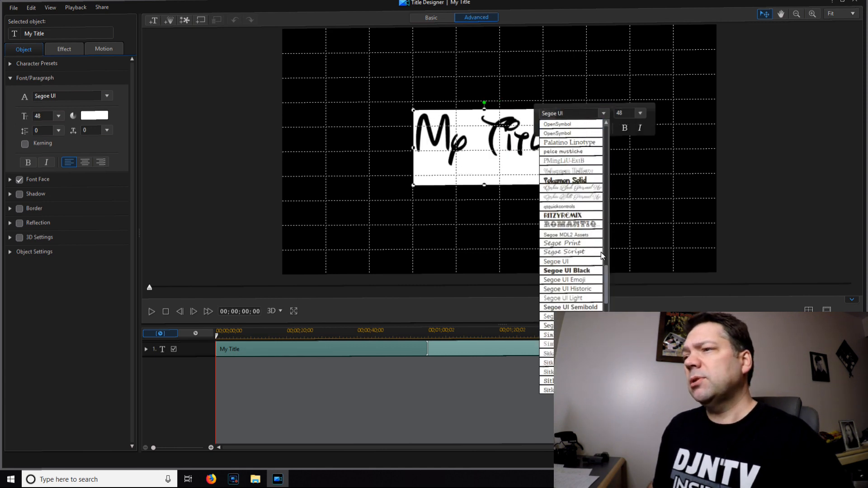
scroll(596, 216, up, 5)
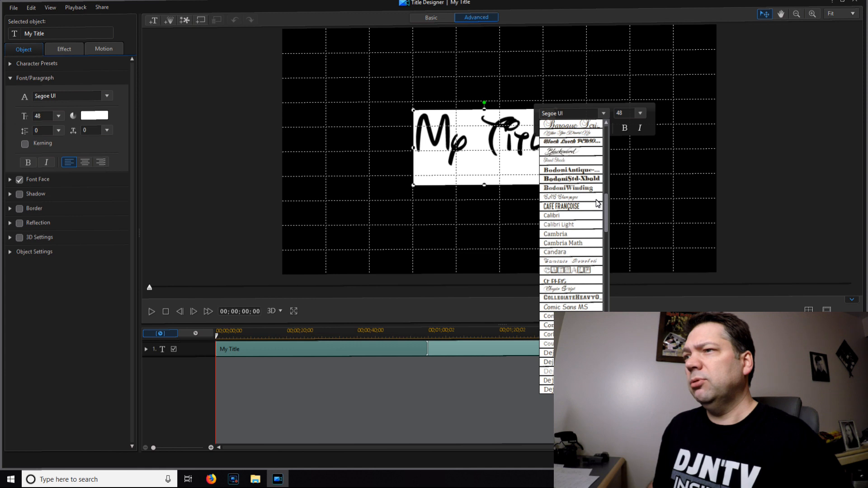
click(563, 198)
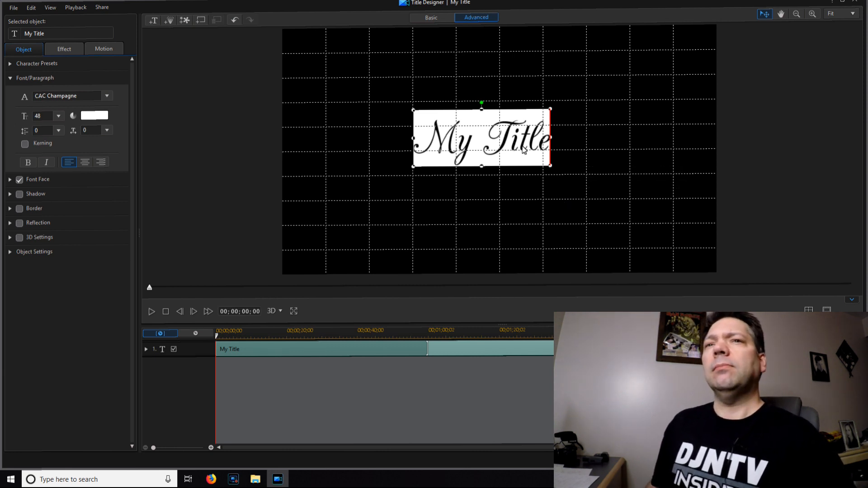
click(59, 116)
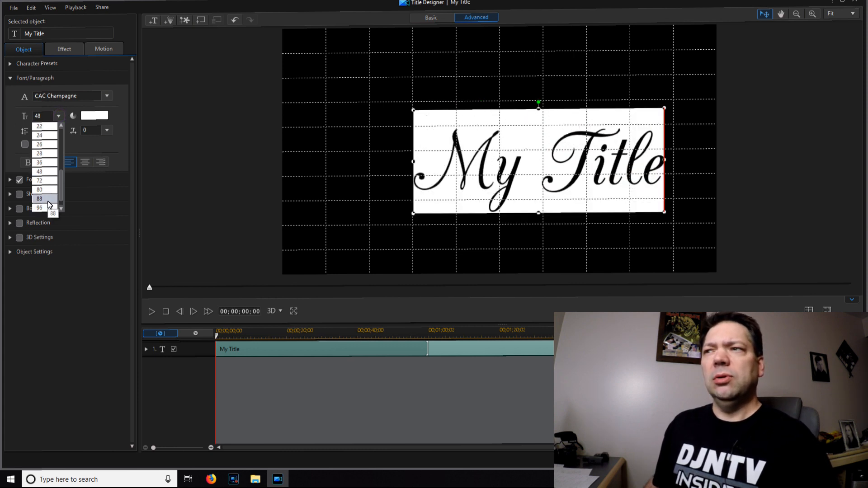
click(49, 200)
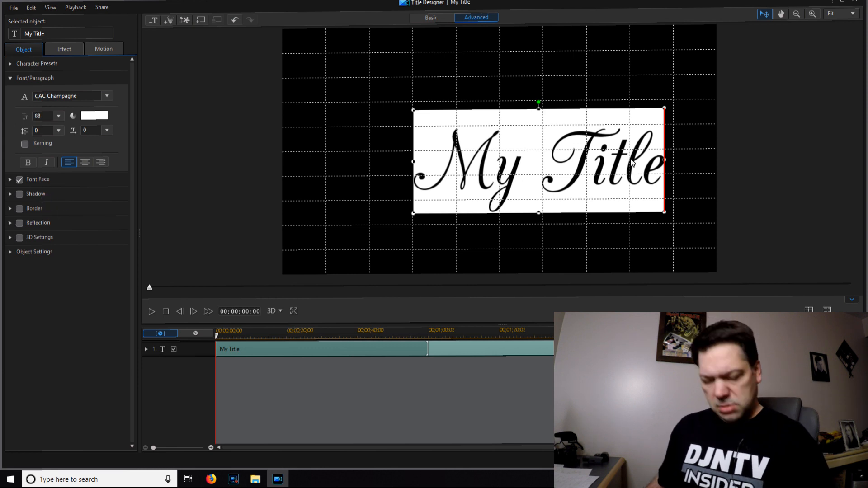
- Replace the title text with the first partner's first name and move it up and left into the frame's upper-left area
text(Jess)
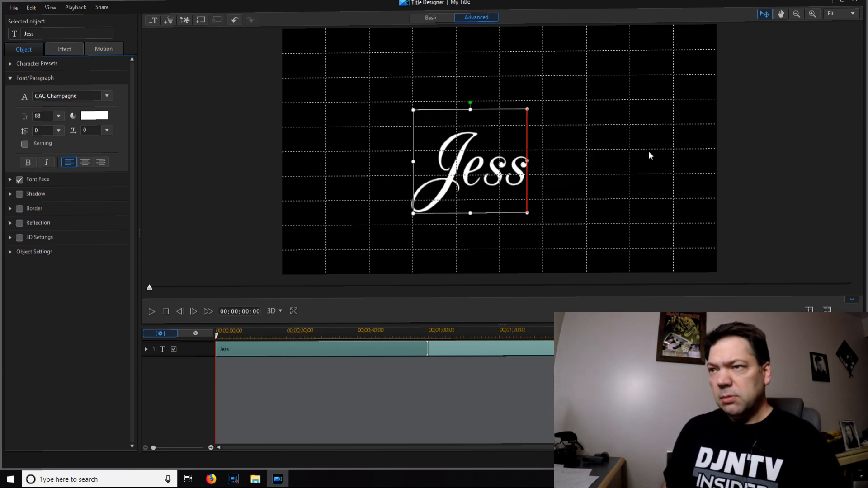
click(480, 108)
drag(454, 83, 436, 50)
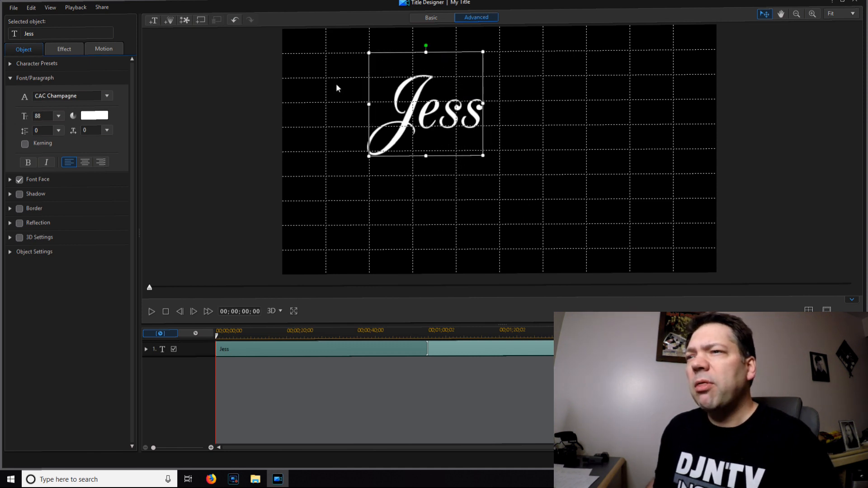
- Enable a border on the first partner's name and set its uniform color to light grey
click(12, 194)
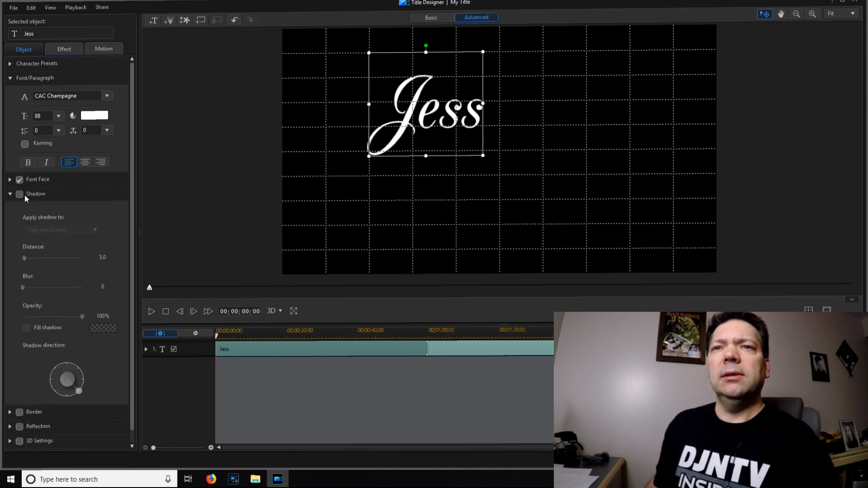
click(10, 194)
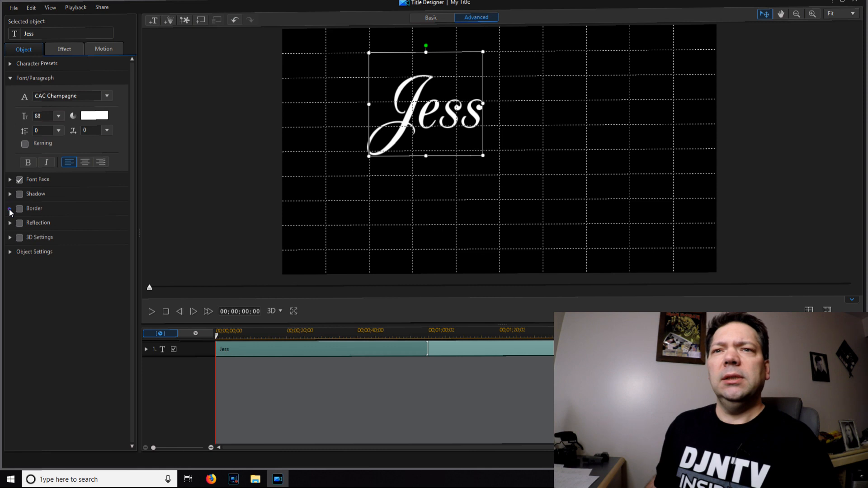
click(10, 209)
click(20, 209)
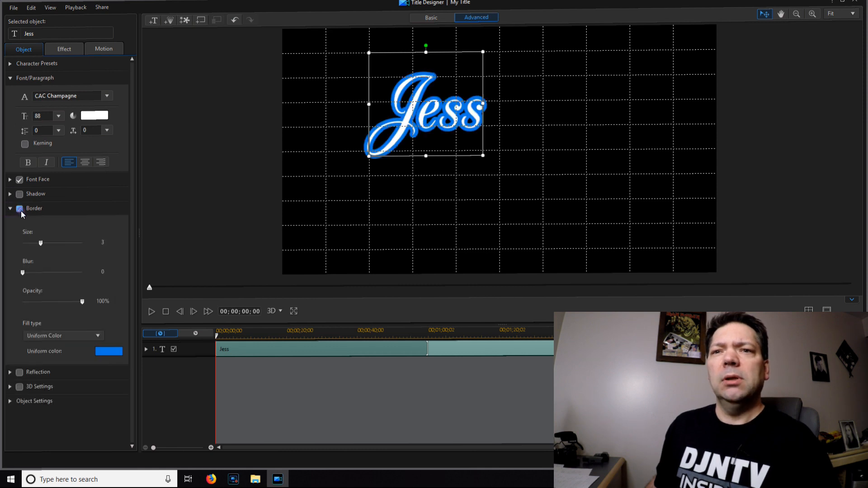
click(111, 353)
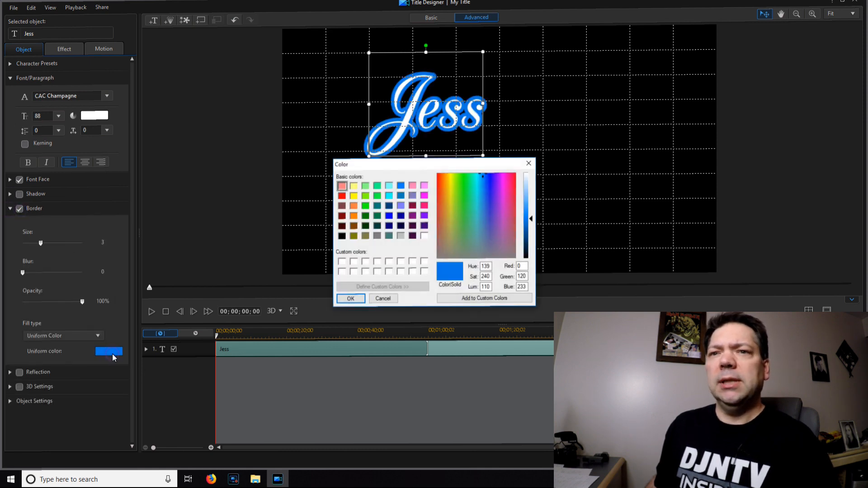
click(377, 237)
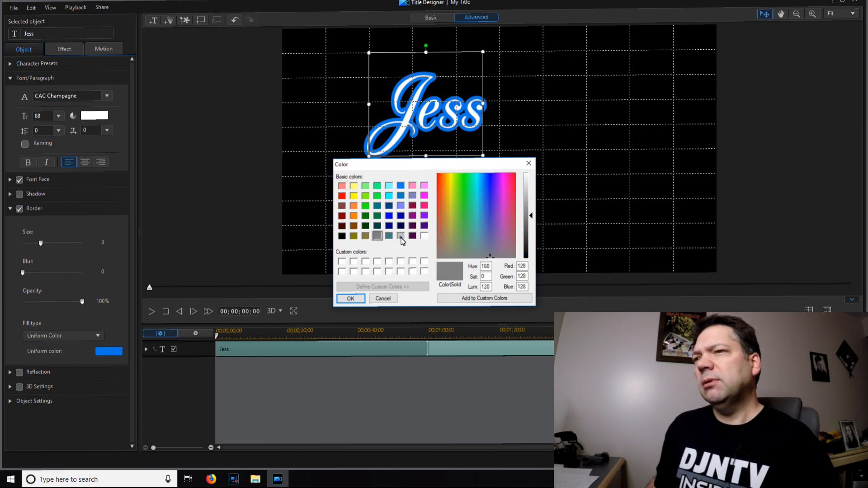
click(401, 236)
click(377, 236)
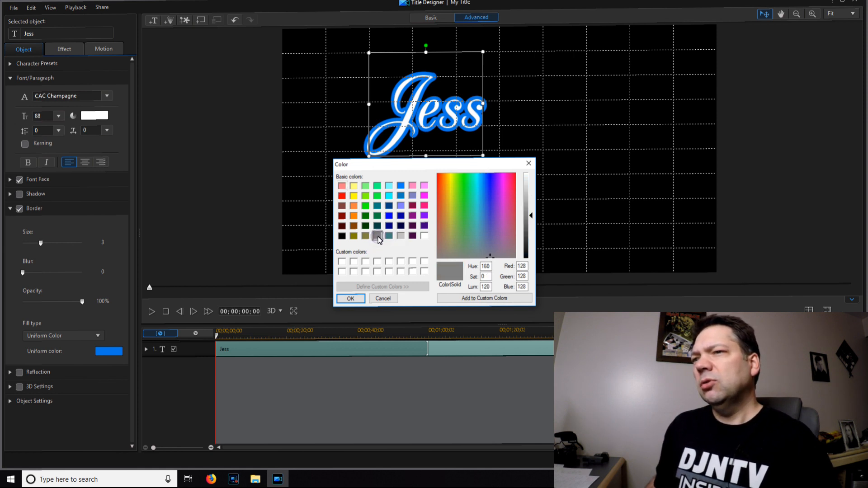
click(389, 236)
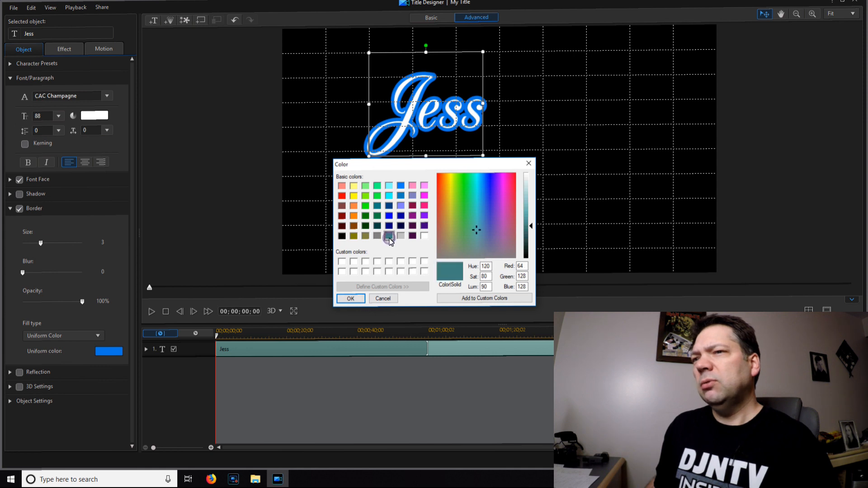
click(401, 236)
click(350, 298)
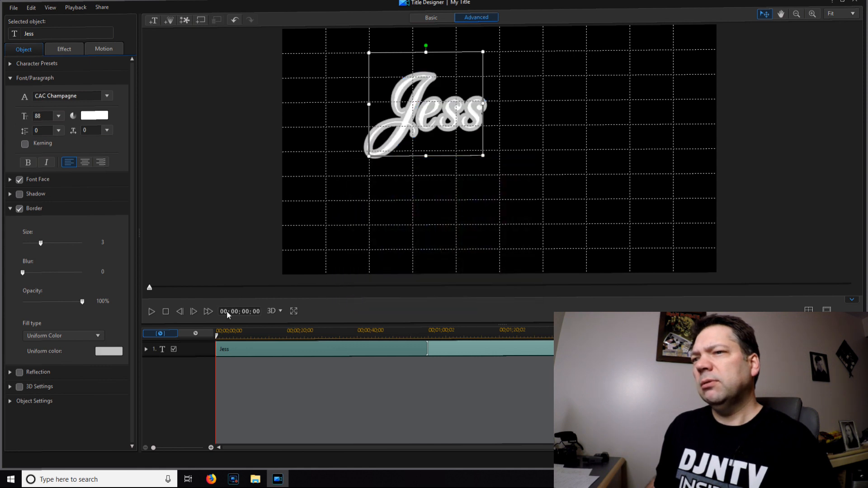
- Set the name's border size to 1 and its border blur to 1
drag(40, 244, 35, 245)
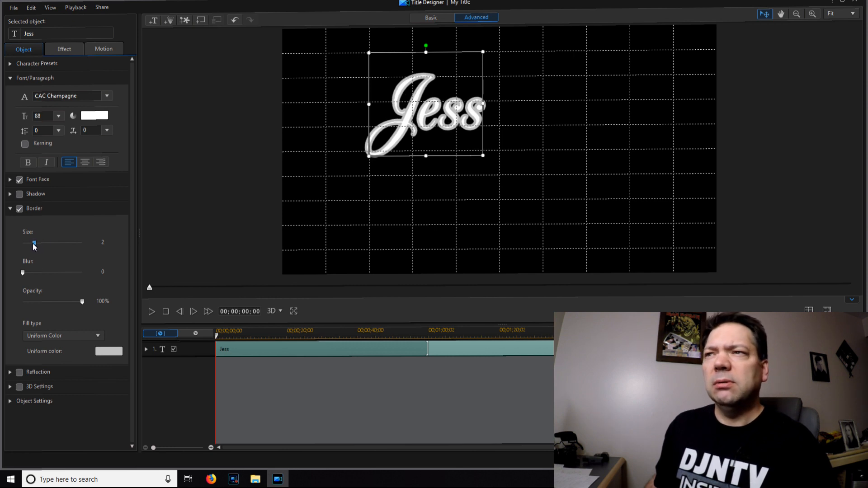
key(Left)
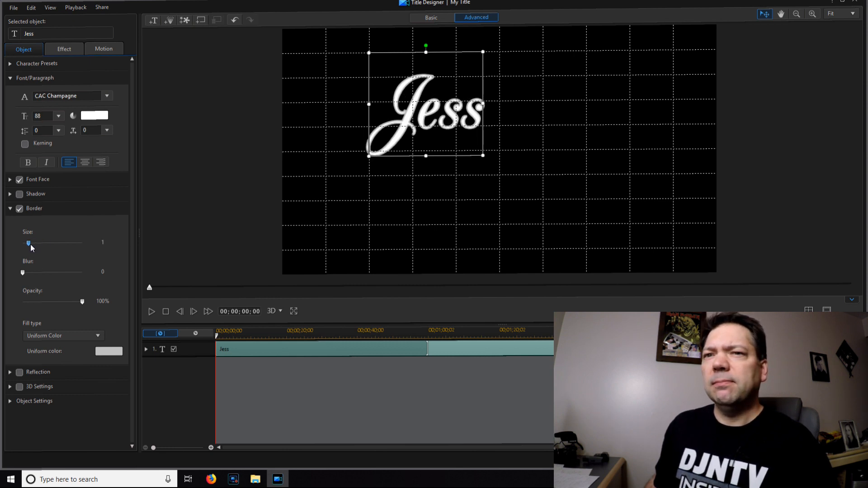
drag(23, 273, 28, 273)
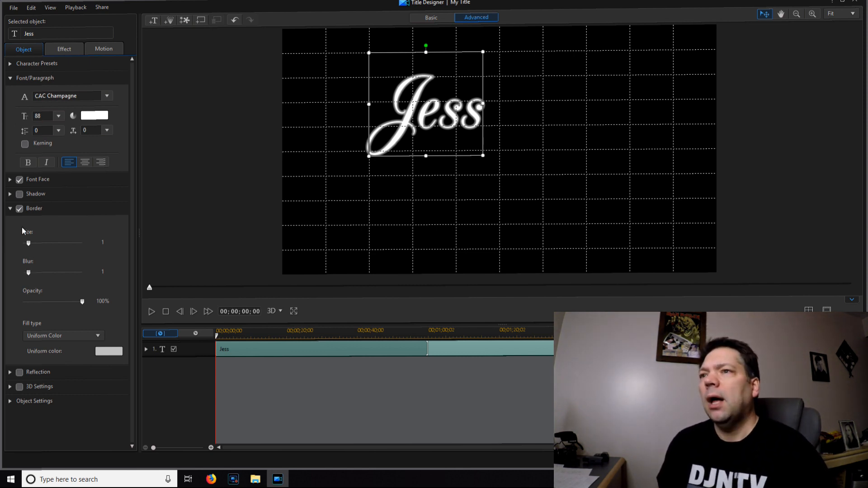
- Enable a shadow on the first partner's name with distance 1.5 and blur 1
click(10, 194)
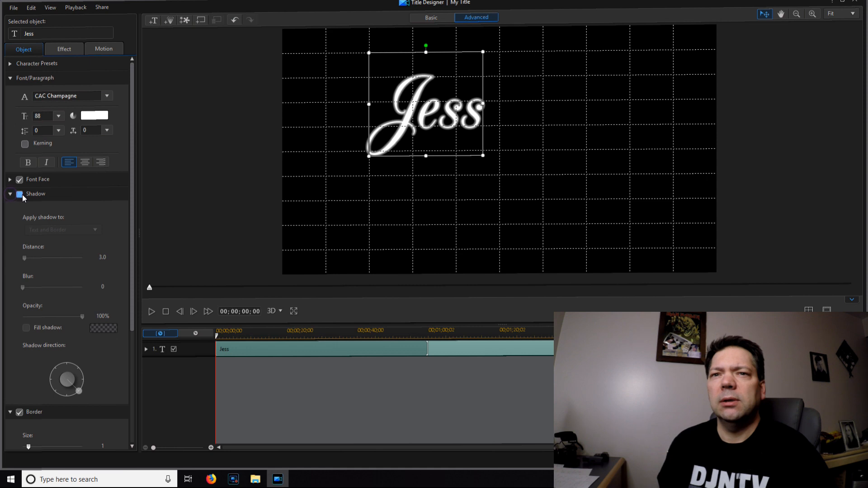
click(19, 194)
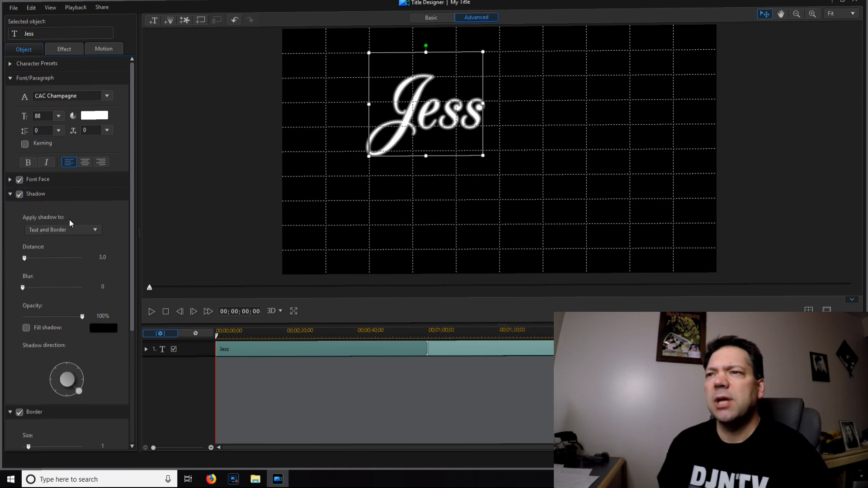
double_click(105, 261)
text(1.5)
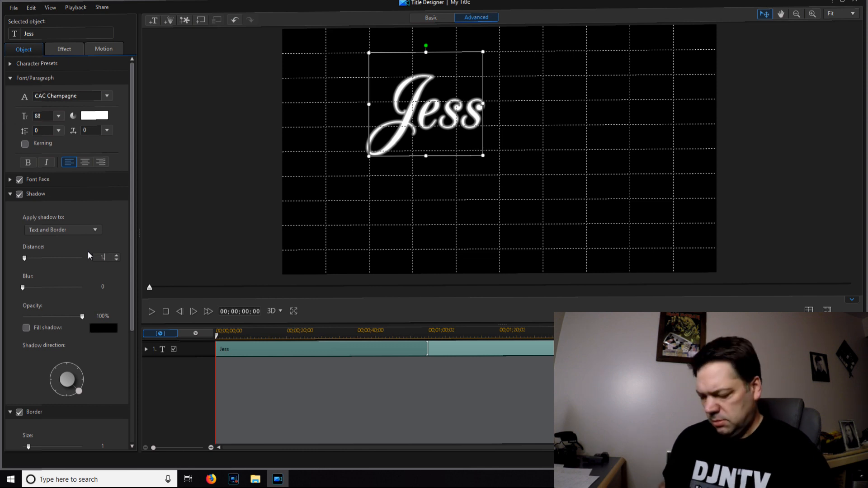
click(23, 288)
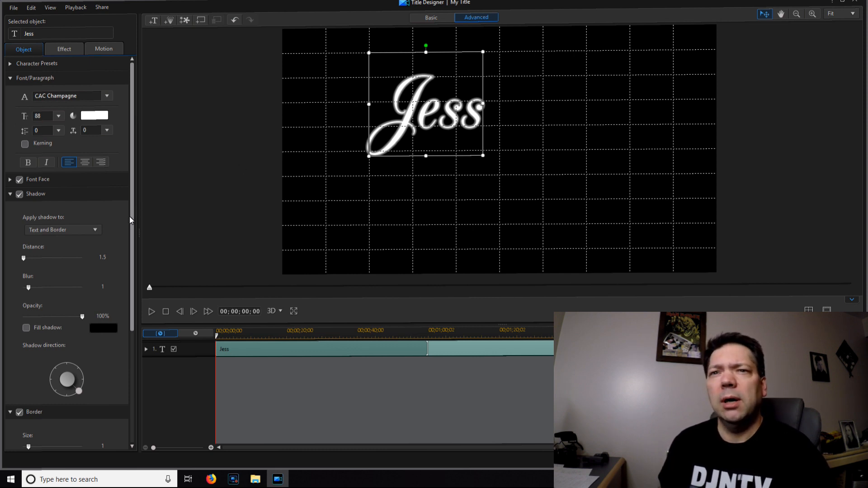
- Try a character spacing of 5 on the first partner's name and return it to 0
scroll(132, 219, down, 3)
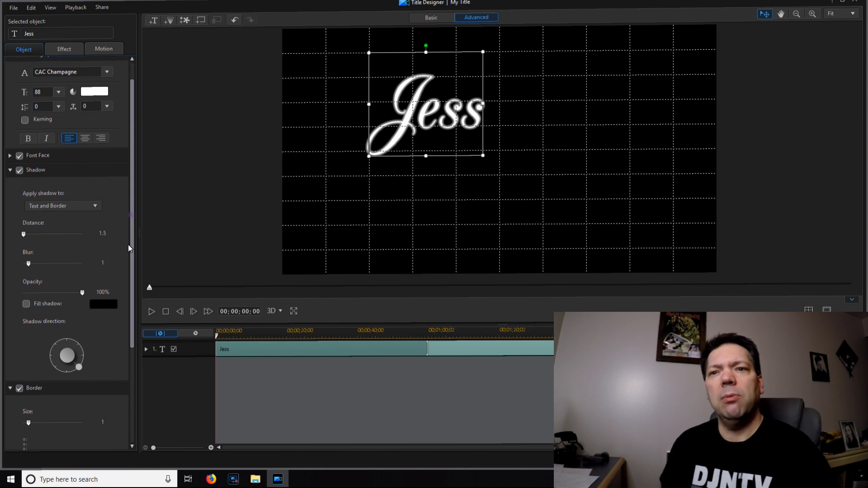
scroll(133, 220, up, 3)
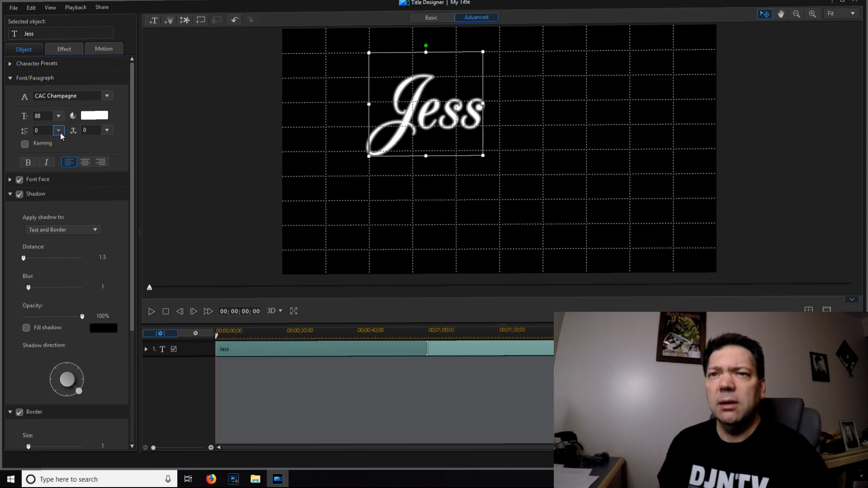
click(107, 132)
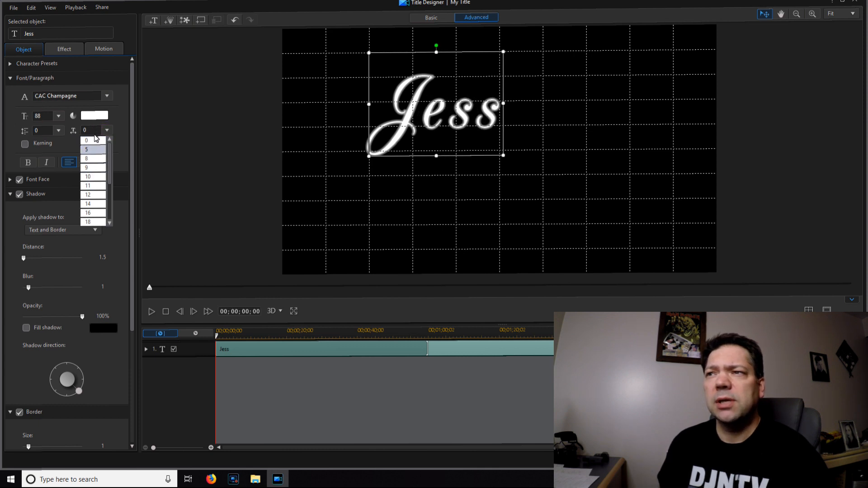
click(94, 140)
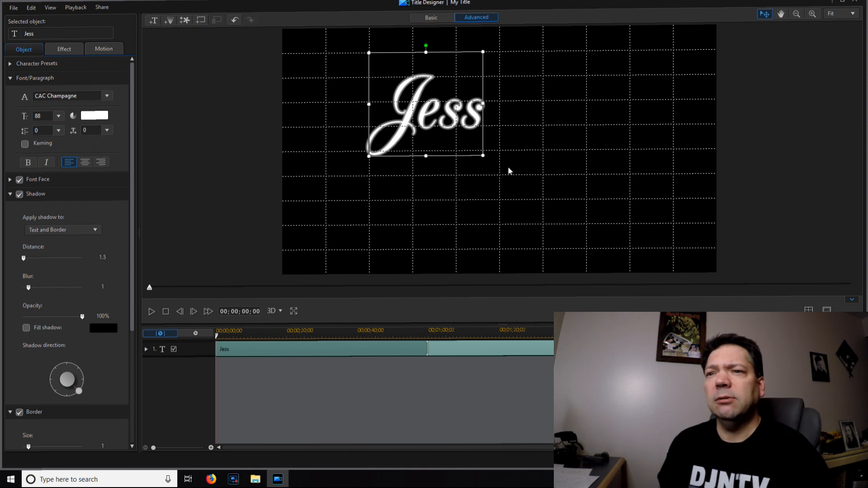
- Add a second text object with the other partner's first name below and right of the first, and nudge it slightly down and left
click(525, 195)
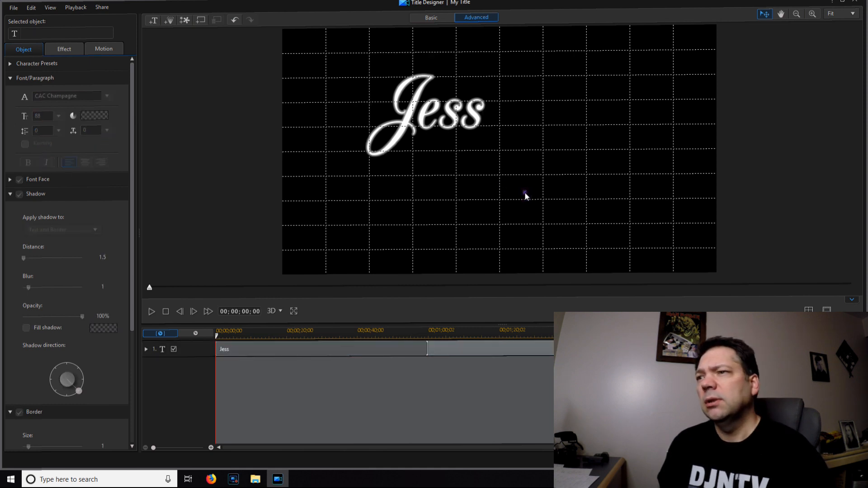
click(525, 194)
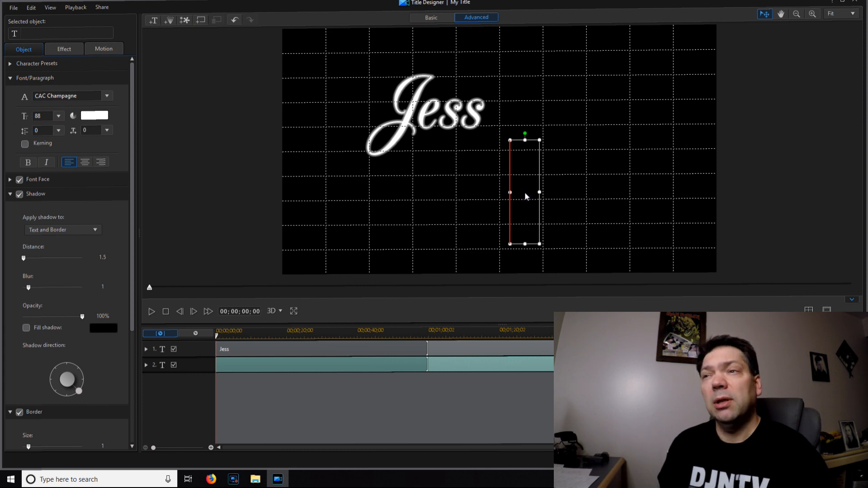
text(Steve)
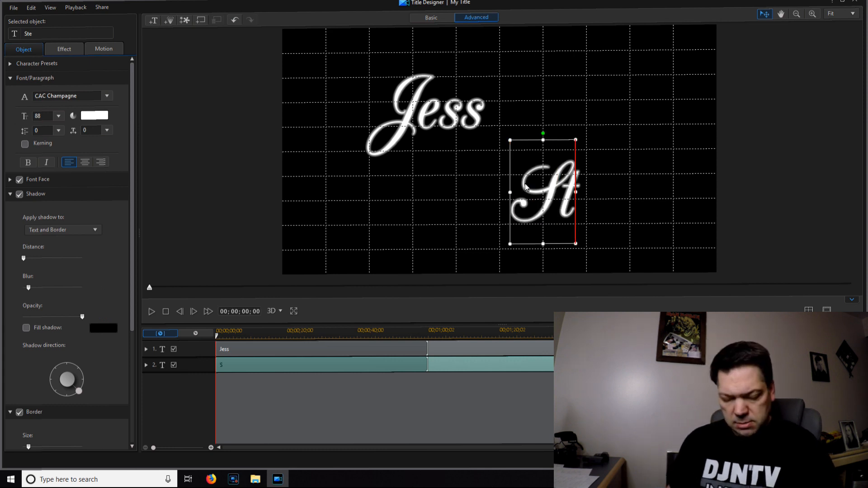
text(n)
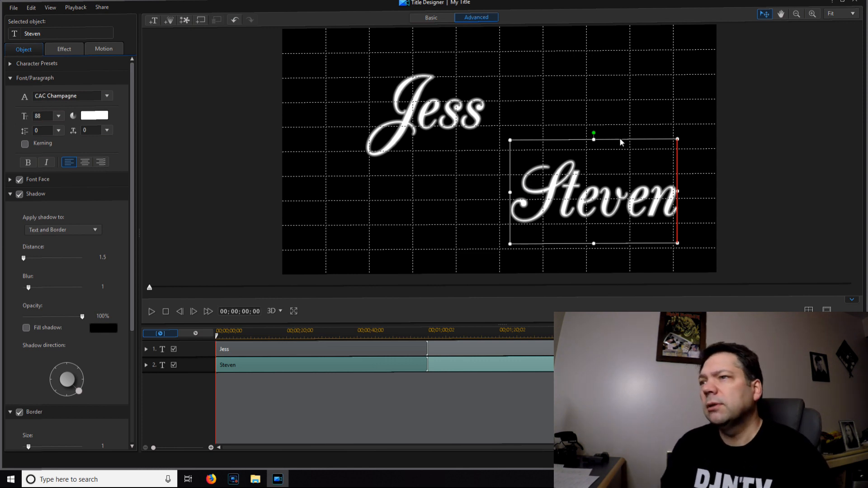
drag(618, 144, 606, 153)
- Add a third text object containing "&" below the first partner's name and set its font size to 72
double_click(427, 173)
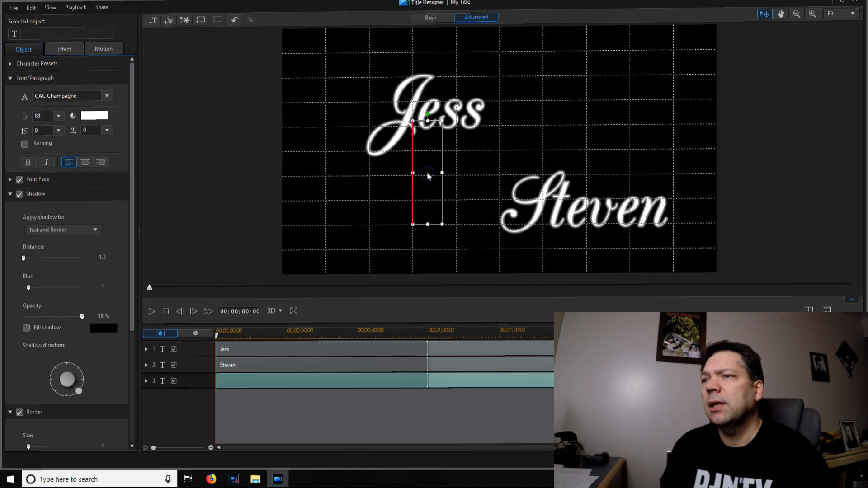
text(&)
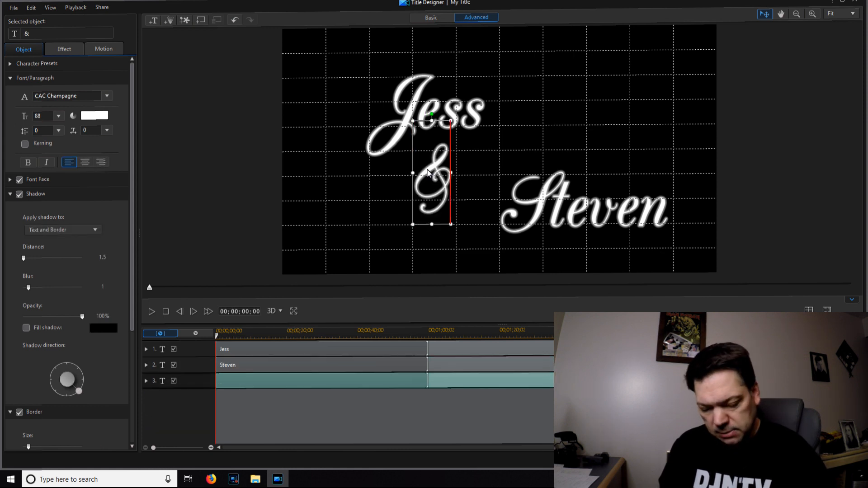
click(62, 120)
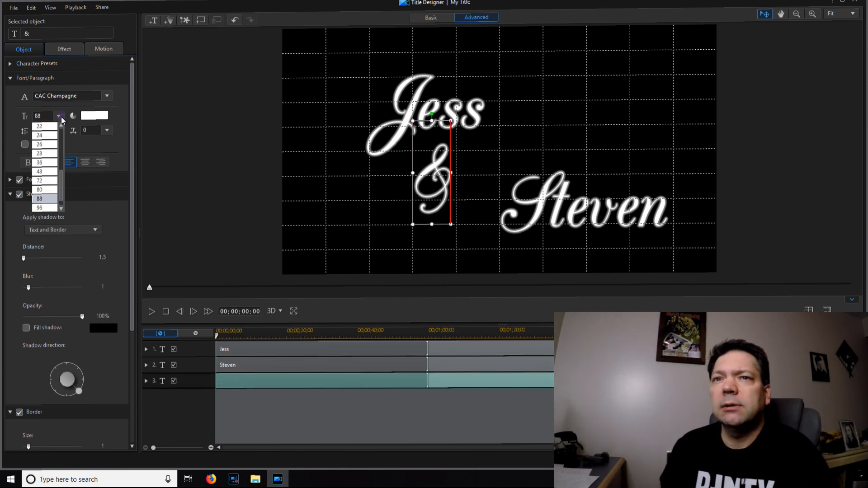
click(426, 178)
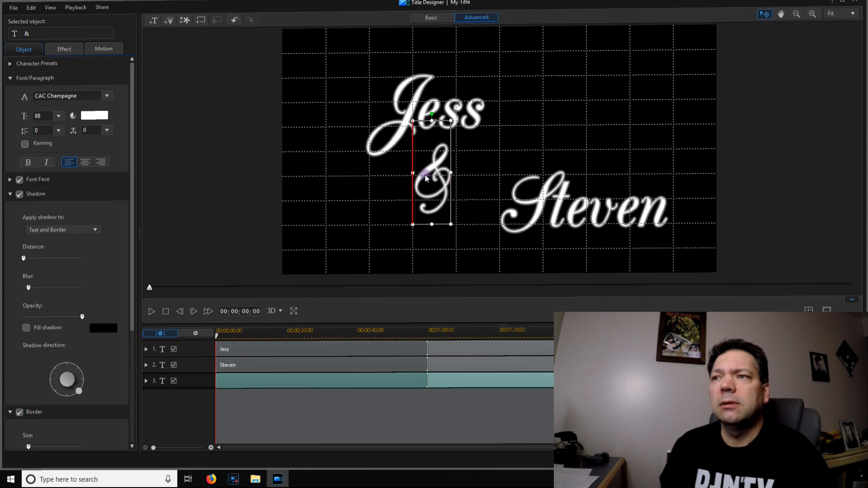
double_click(428, 178)
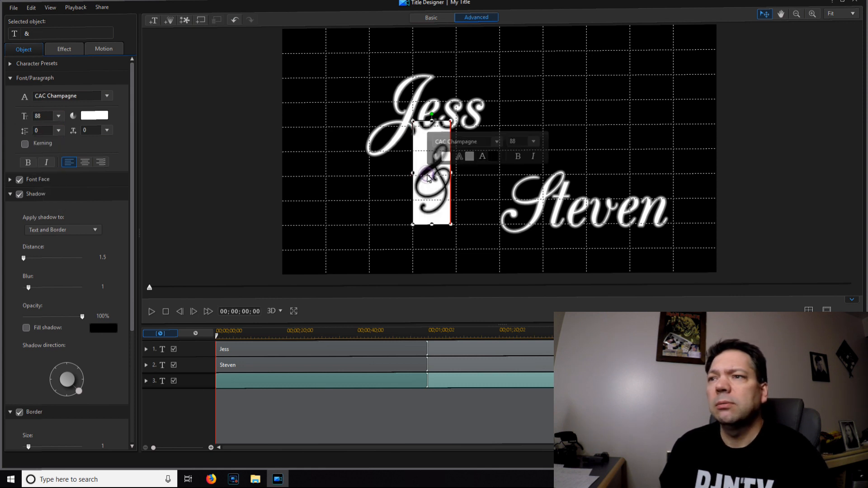
click(533, 141)
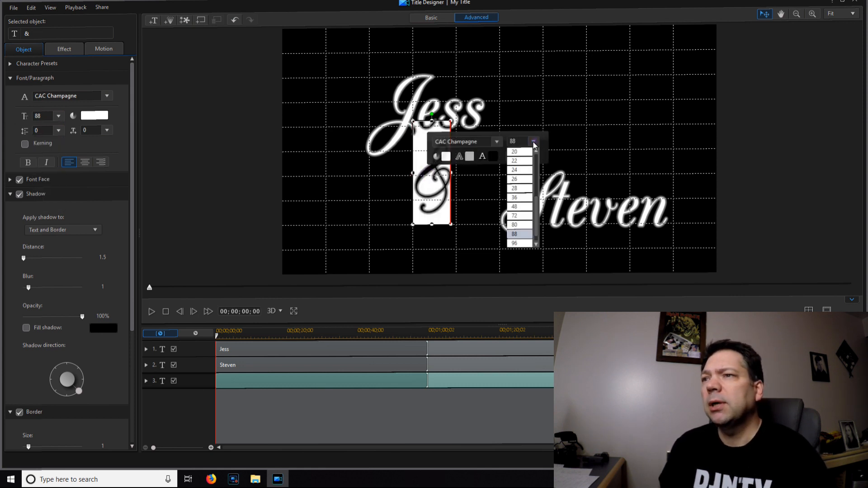
click(522, 219)
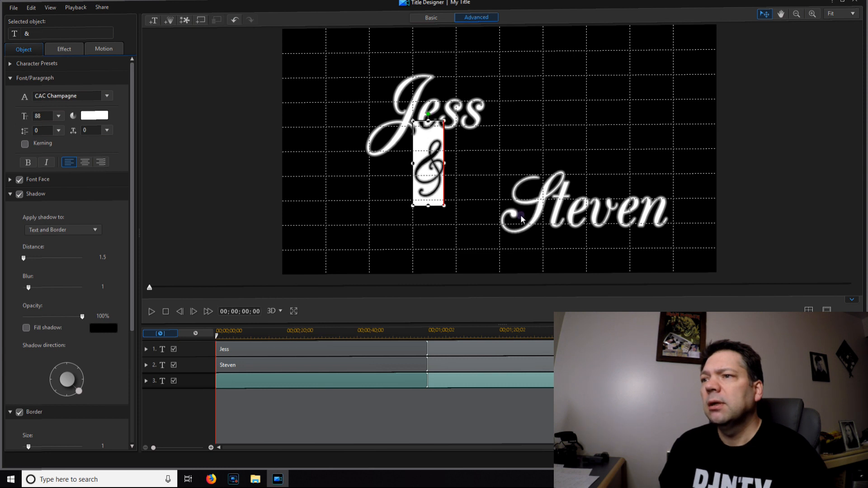
- Move the ampersand into the gap between the two names, just below the end of the first partner's name
drag(444, 157, 491, 209)
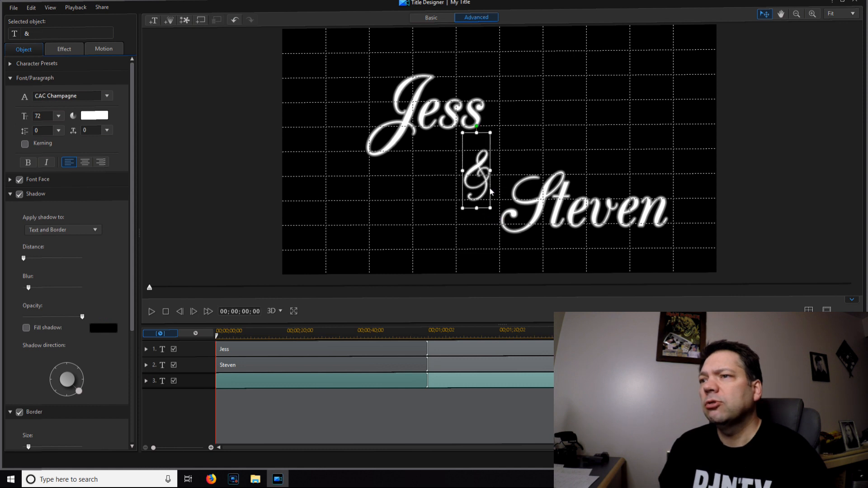
drag(485, 135, 495, 128)
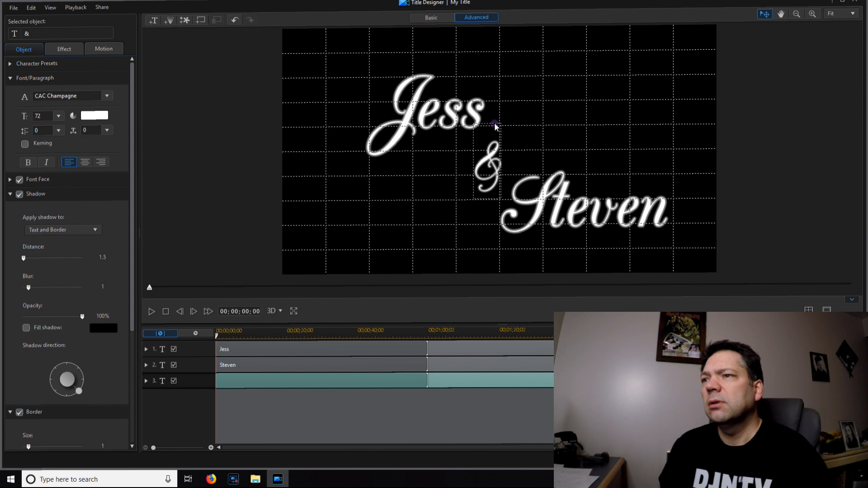
click(621, 113)
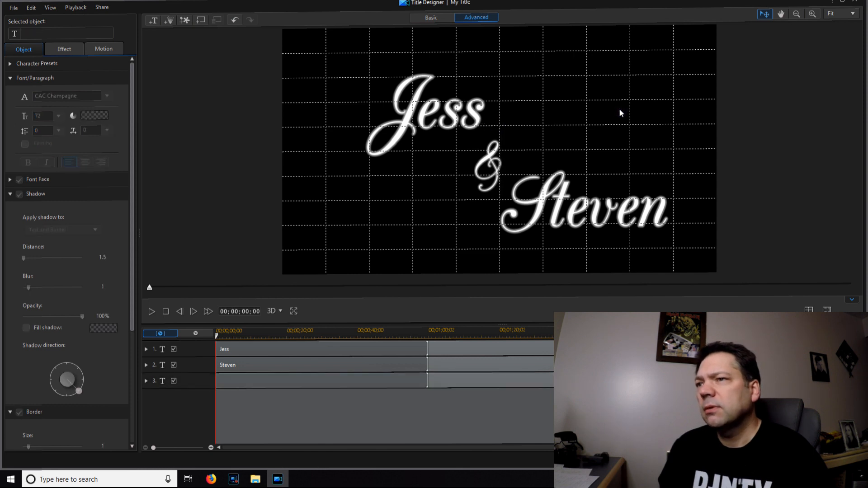
click(495, 132)
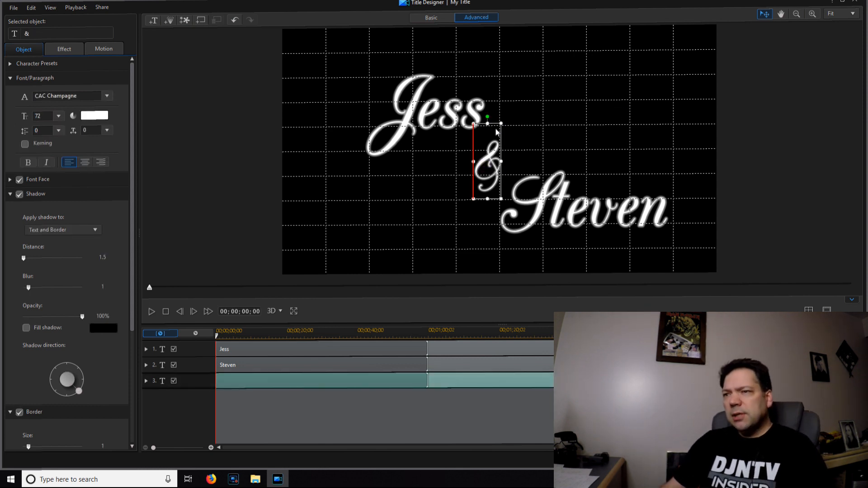
click(494, 124)
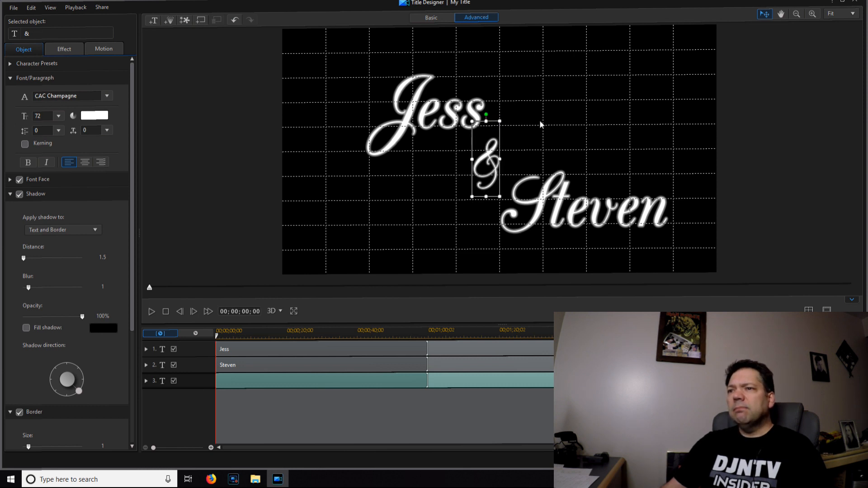
click(561, 121)
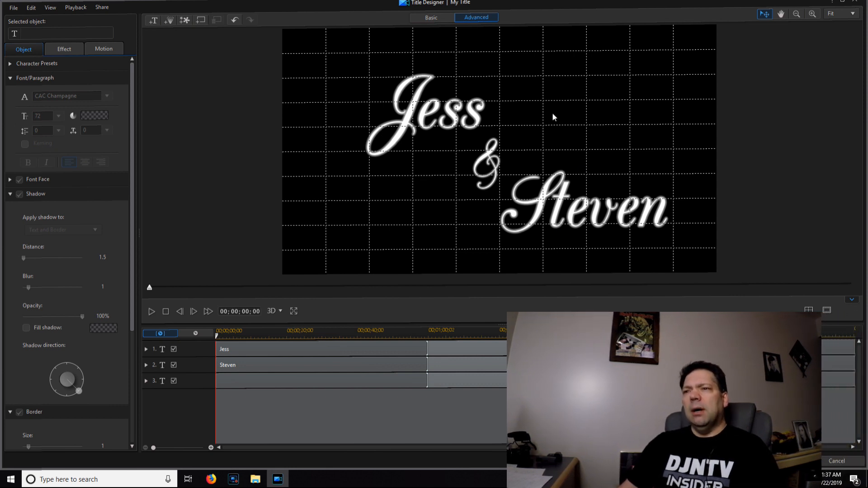
- Move the first partner's name slightly left, away from the ampersand
click(446, 113)
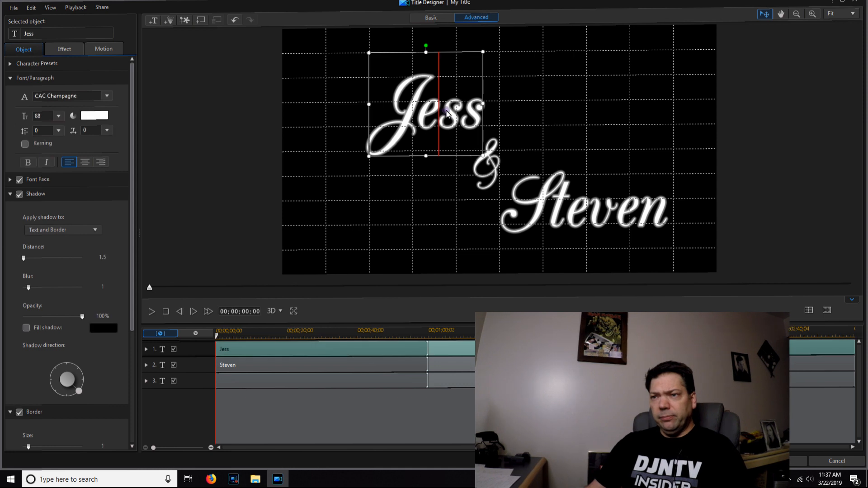
click(401, 50)
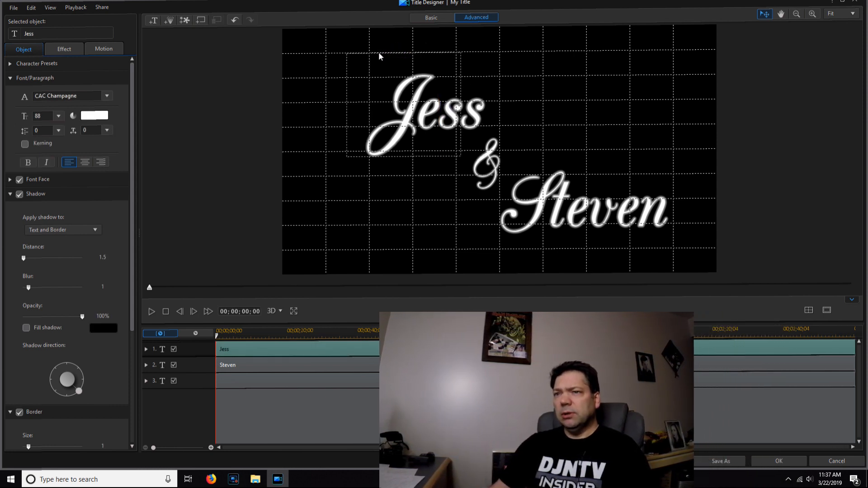
click(379, 53)
click(809, 310)
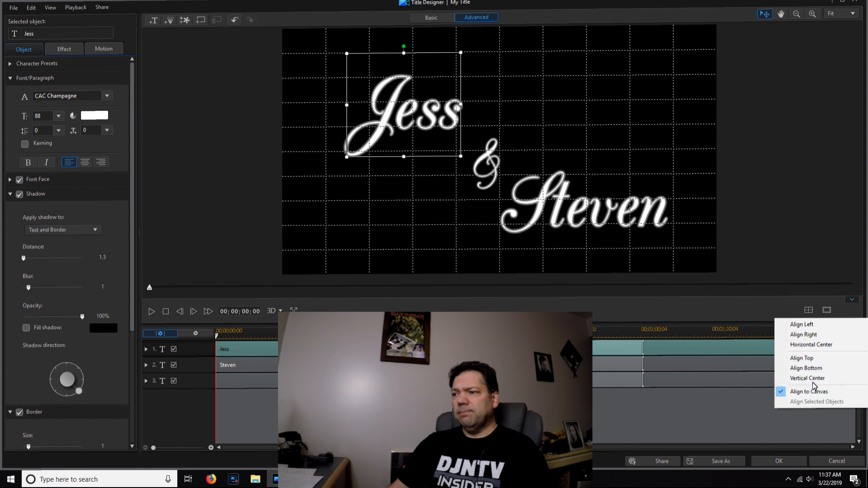
click(796, 307)
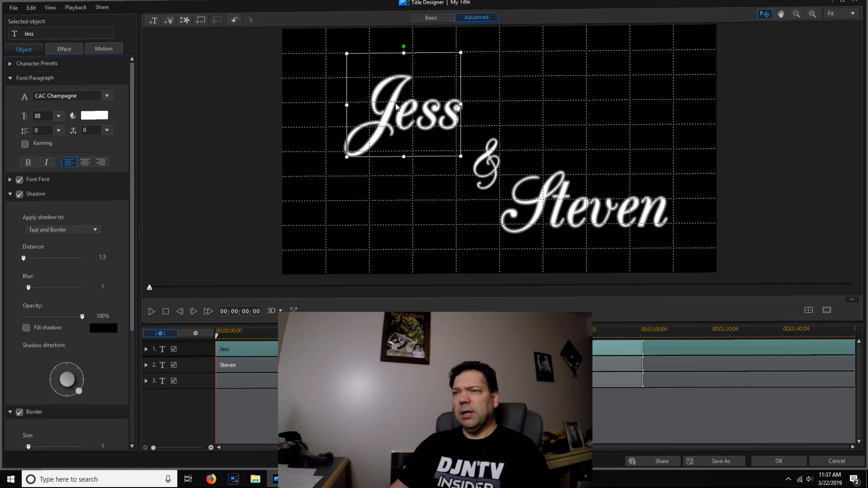
- Move the ampersand slightly right and down and center it horizontally on the canvas
click(498, 163)
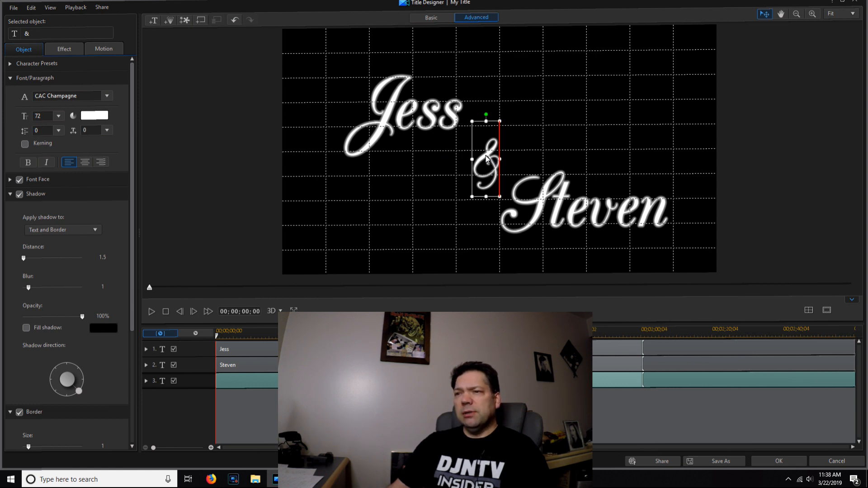
drag(477, 121, 491, 128)
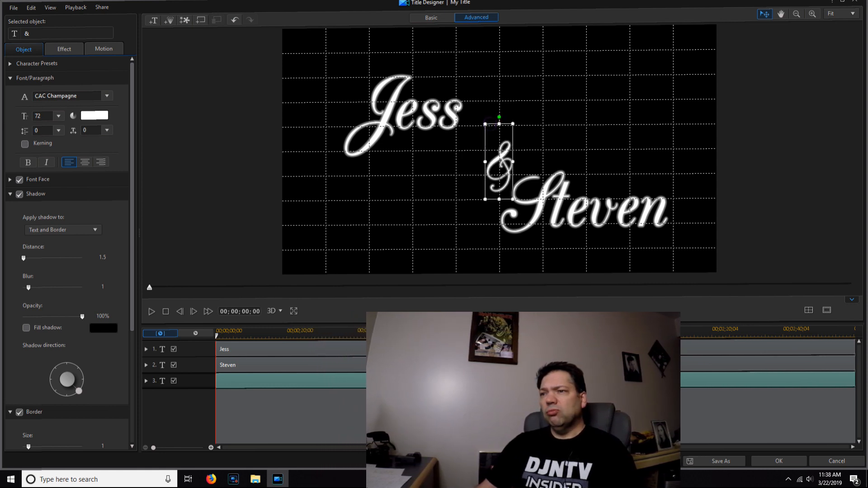
click(809, 310)
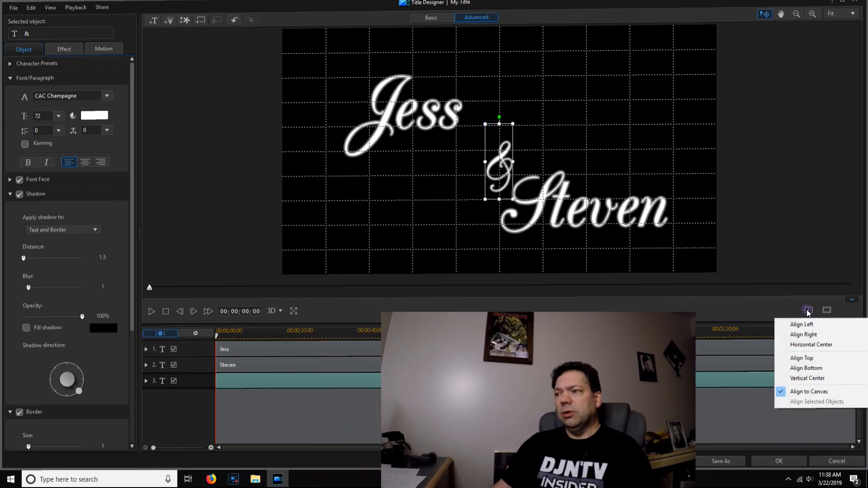
click(800, 345)
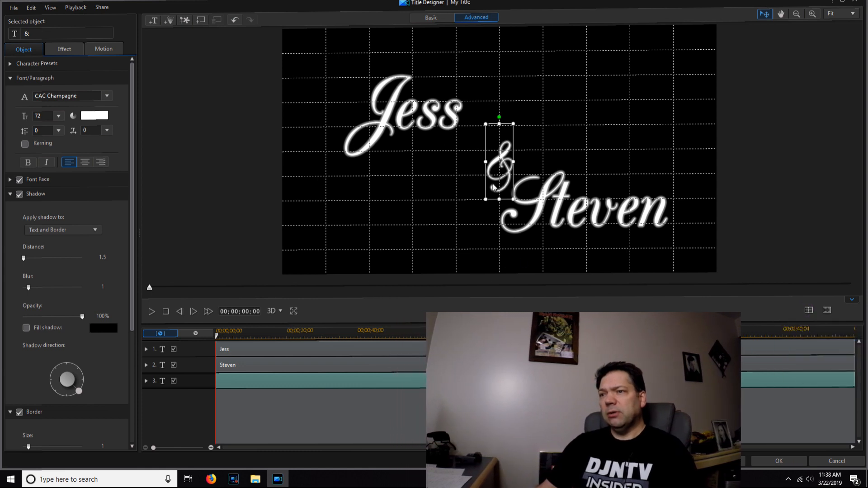
- Move the ampersand left beside the first partner's name and shift the second partner's name slightly left and down
click(431, 88)
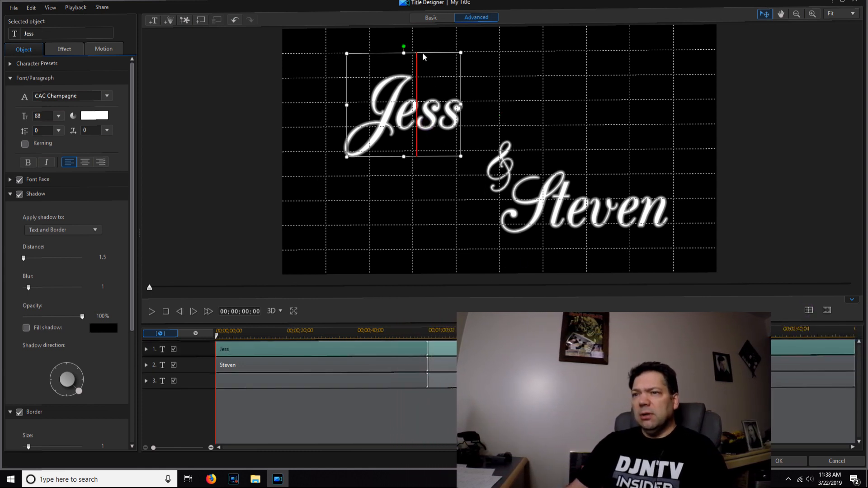
click(566, 158)
mouse_move(570, 153)
mouse_down()
mouse_move(582, 153)
mouse_move(575, 151)
mouse_up()
click(501, 143)
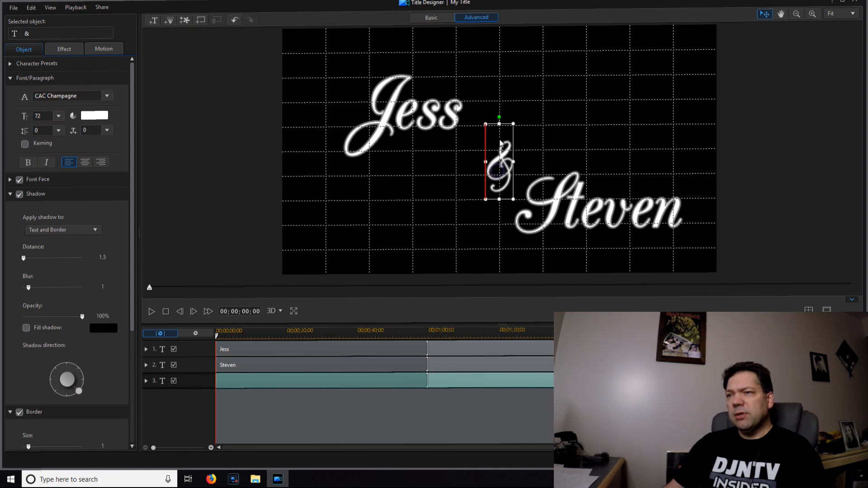
drag(492, 127, 460, 124)
click(574, 197)
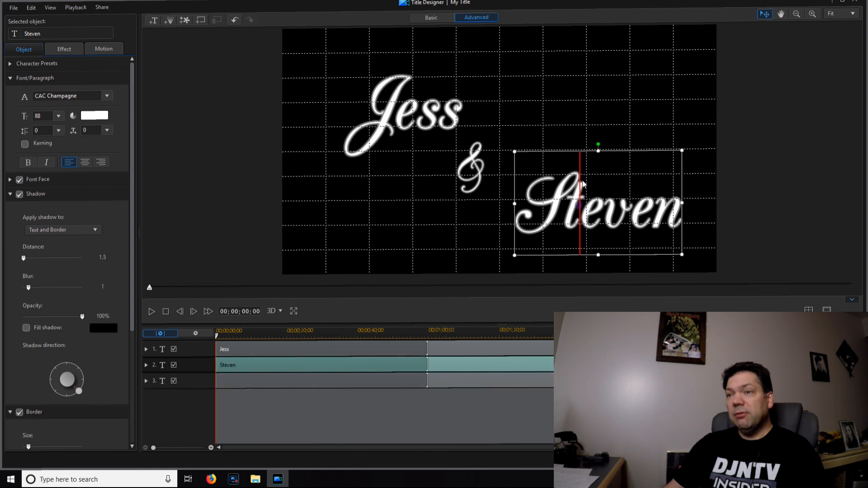
mouse_move(571, 150)
mouse_down()
mouse_move(557, 151)
mouse_move(565, 156)
mouse_up()
click(627, 103)
- Nudge the ampersand slightly right and up and the first partner's name slightly right to even out the spacing
click(465, 173)
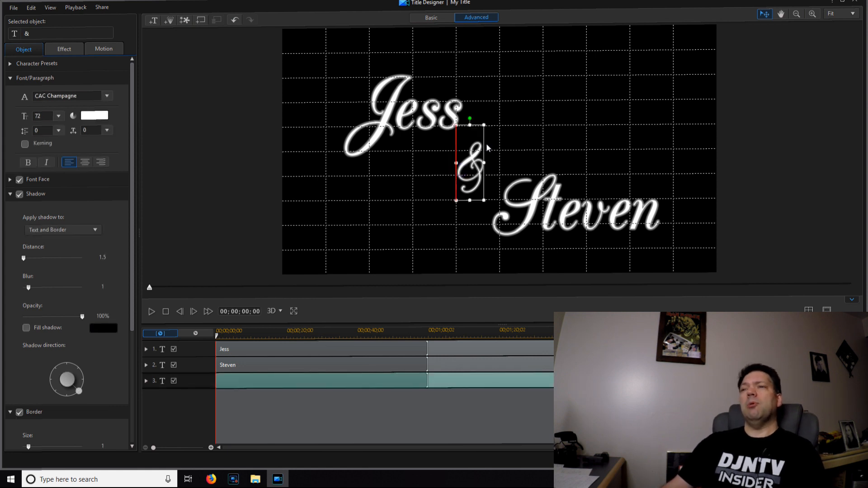
drag(487, 145, 490, 143)
click(595, 102)
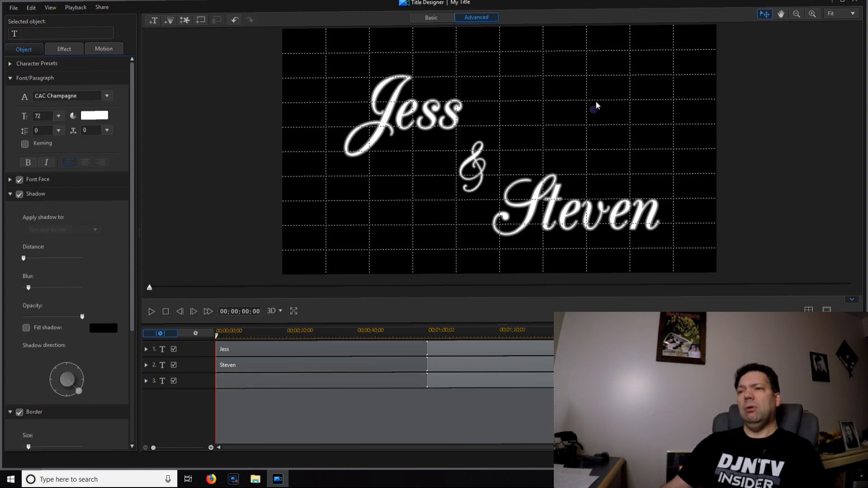
click(480, 161)
click(583, 83)
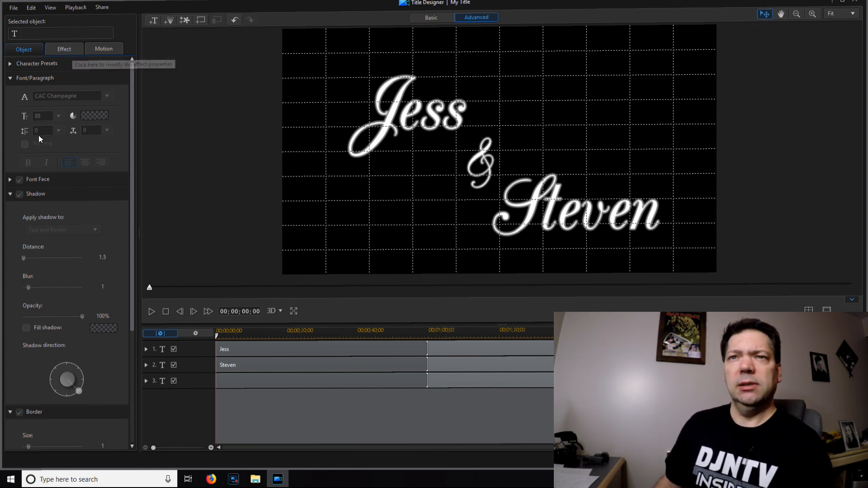
- Select the two names and the ampersand in turn to check that each is a separate text object
click(579, 204)
click(481, 163)
click(428, 123)
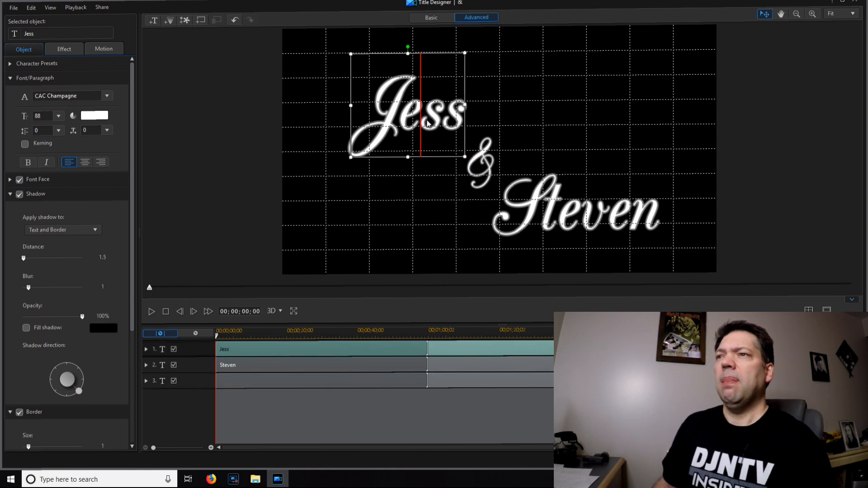
click(563, 224)
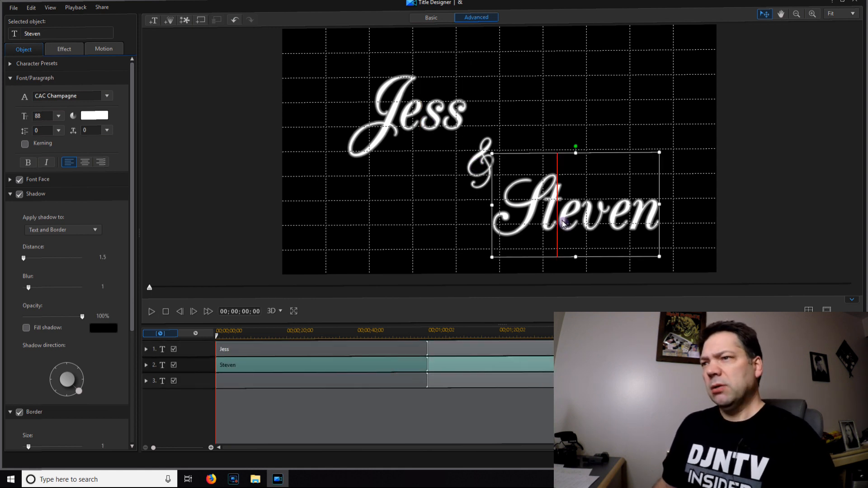
click(413, 124)
click(472, 168)
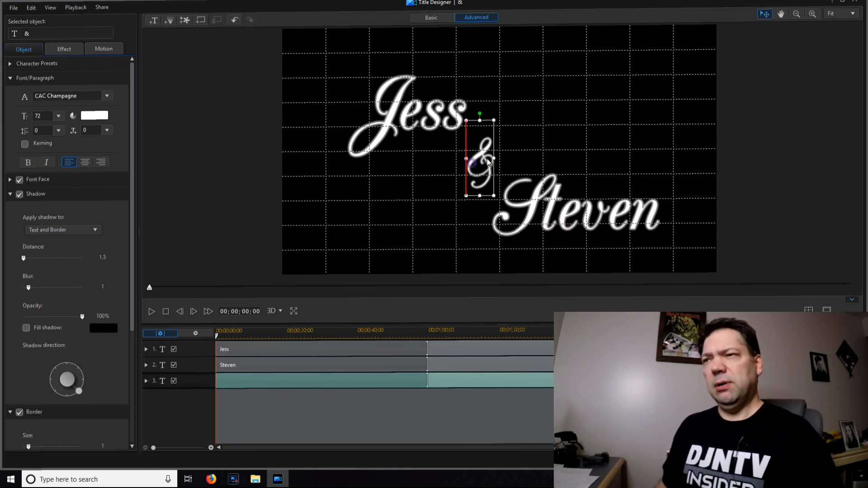
click(559, 218)
click(428, 125)
click(520, 204)
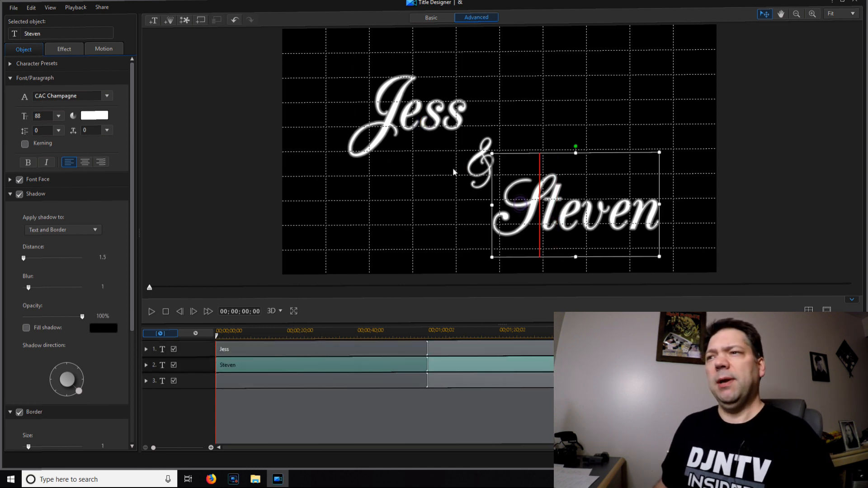
- Show the starting effects for the first partner's name and select Amplify Horizontal
click(431, 128)
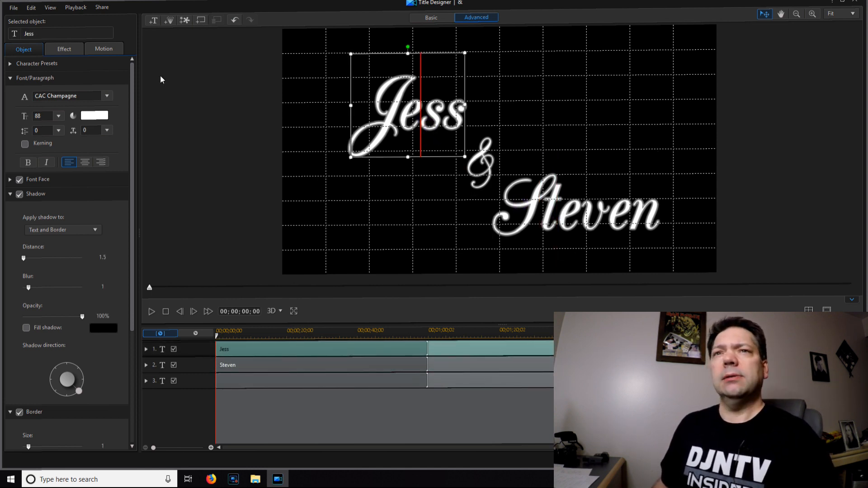
click(64, 48)
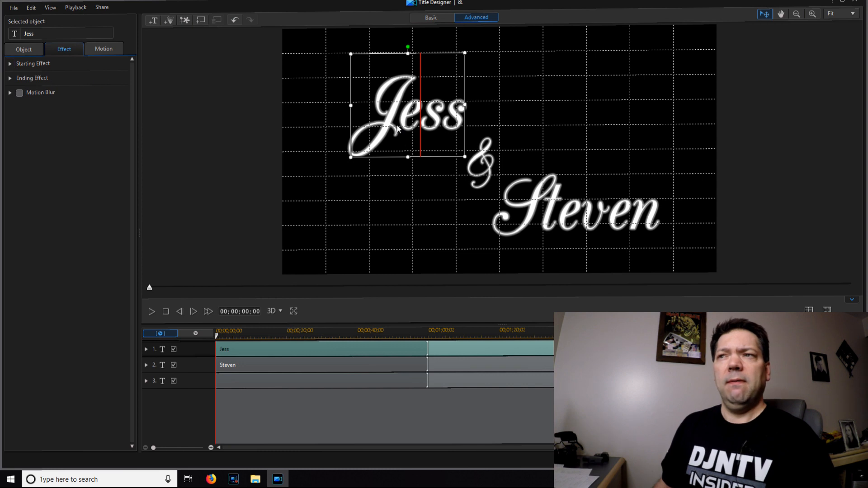
click(10, 65)
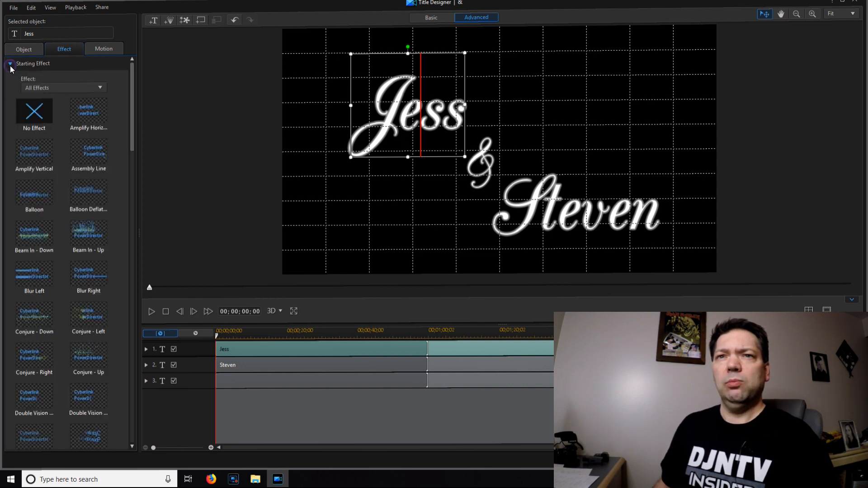
click(100, 116)
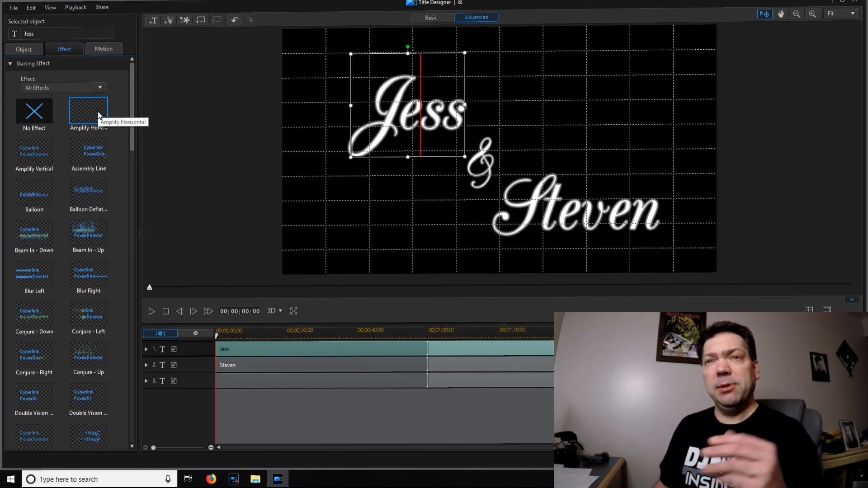
- Try the Amplify Vertical, Assembly Line, Balloon, Balloon Deflated, Blur Left, Blur Right and Conjure - Left starting effects on the first partner's name
click(39, 158)
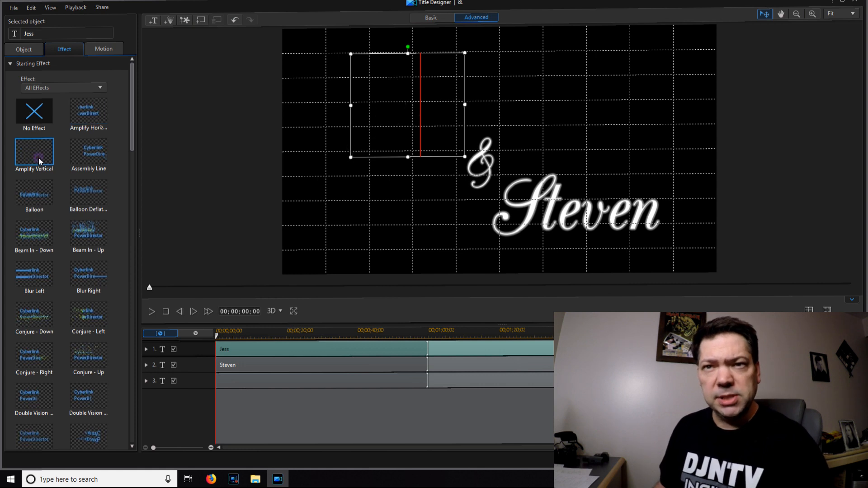
click(83, 159)
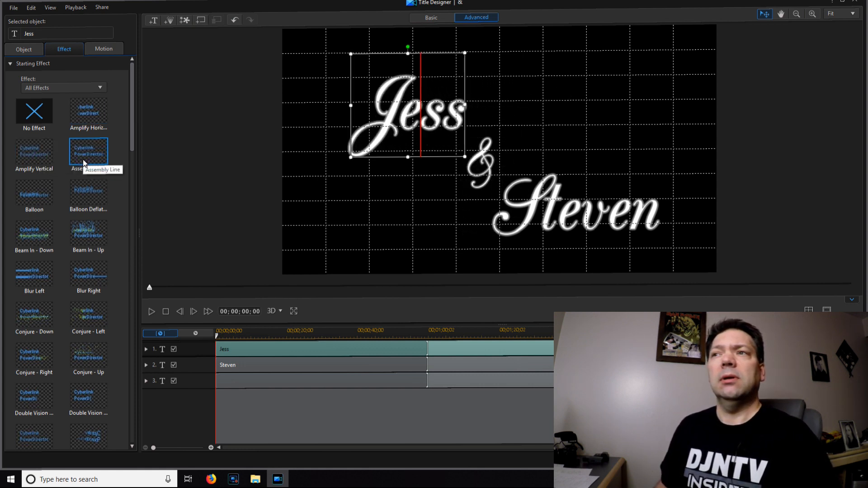
click(36, 196)
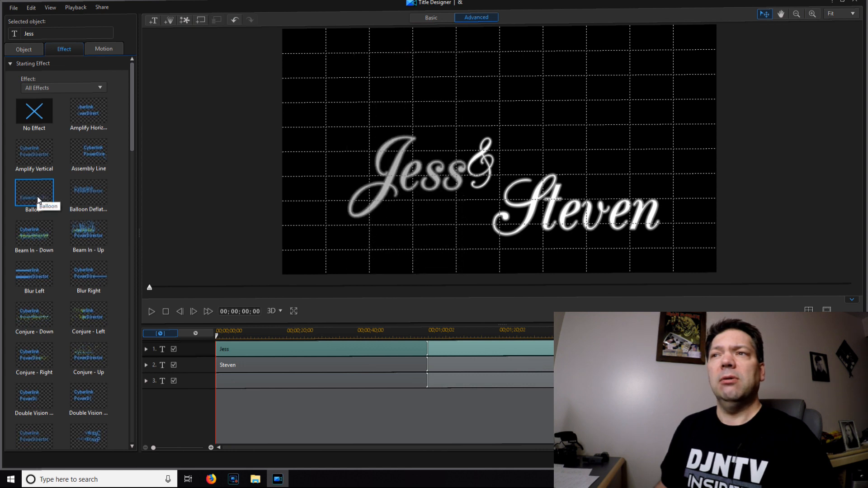
click(95, 196)
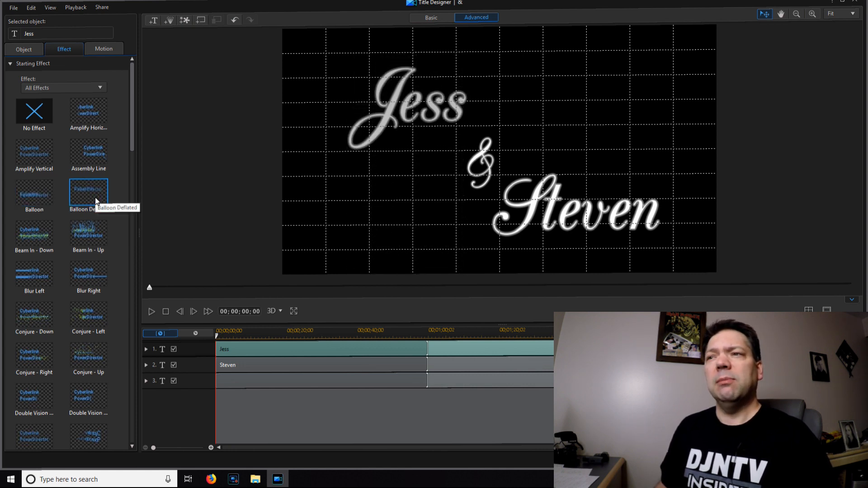
click(91, 196)
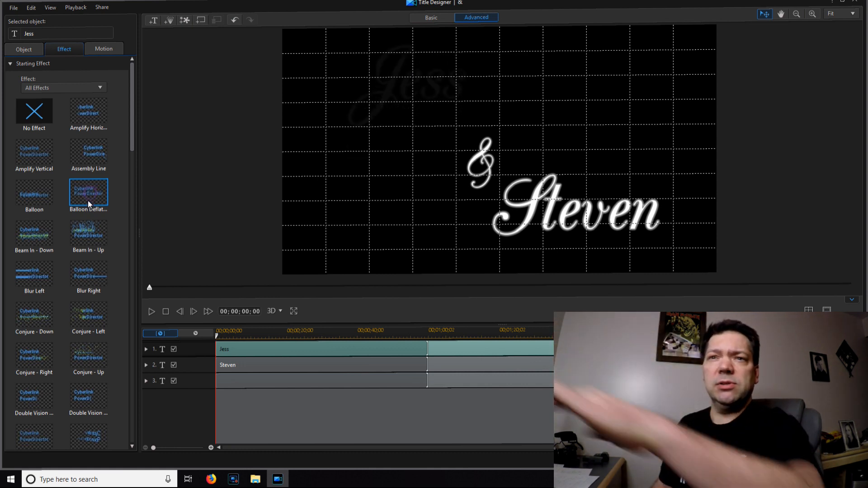
click(38, 266)
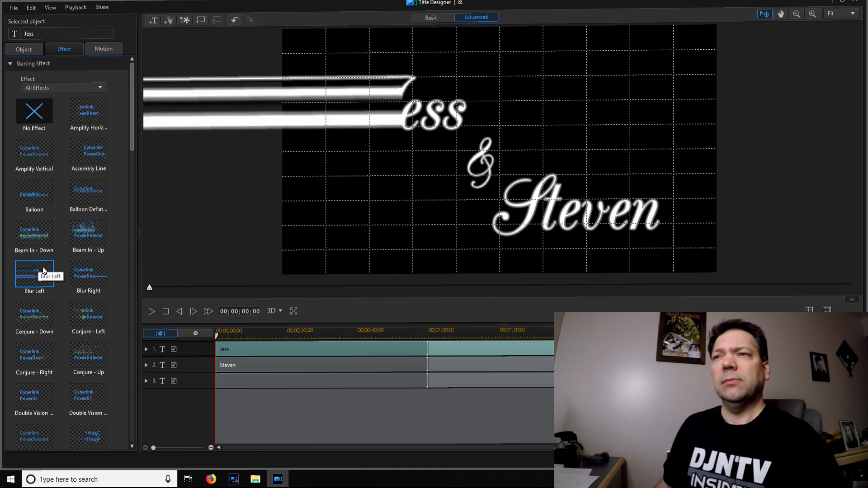
click(82, 271)
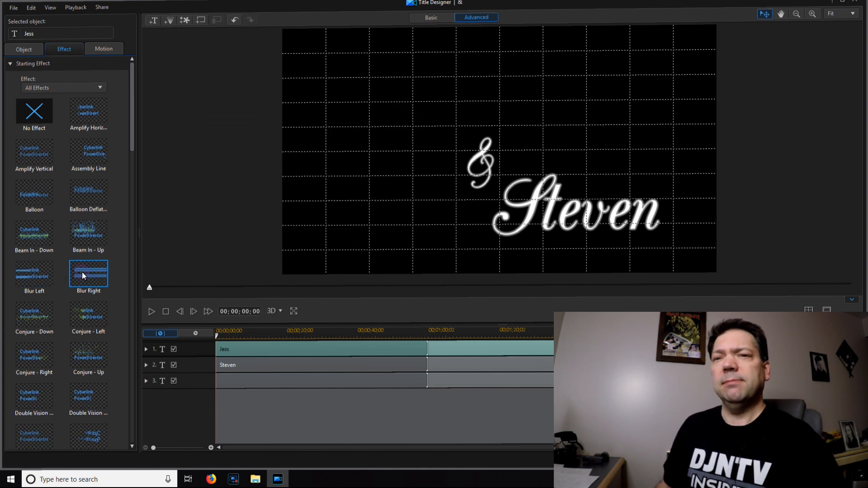
click(91, 312)
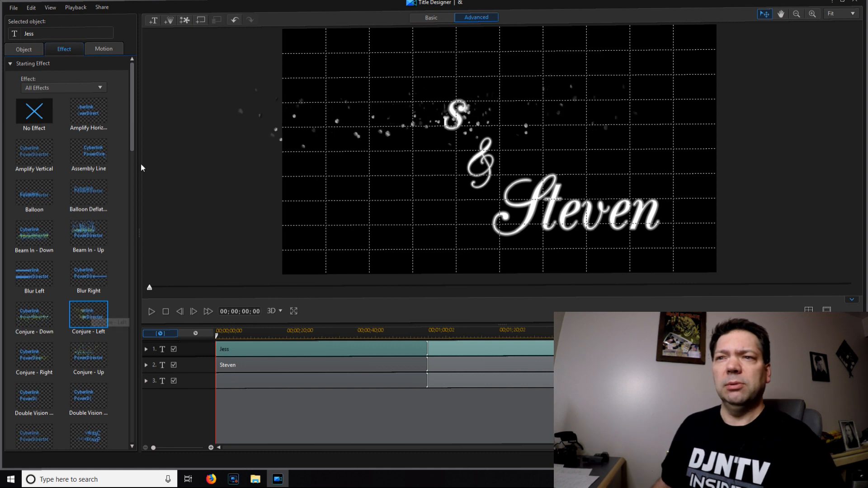
drag(132, 146, 134, 161)
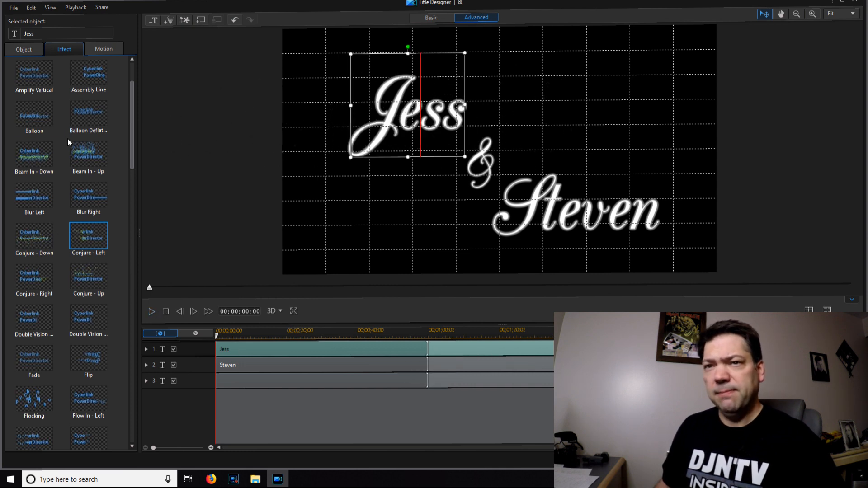
click(44, 121)
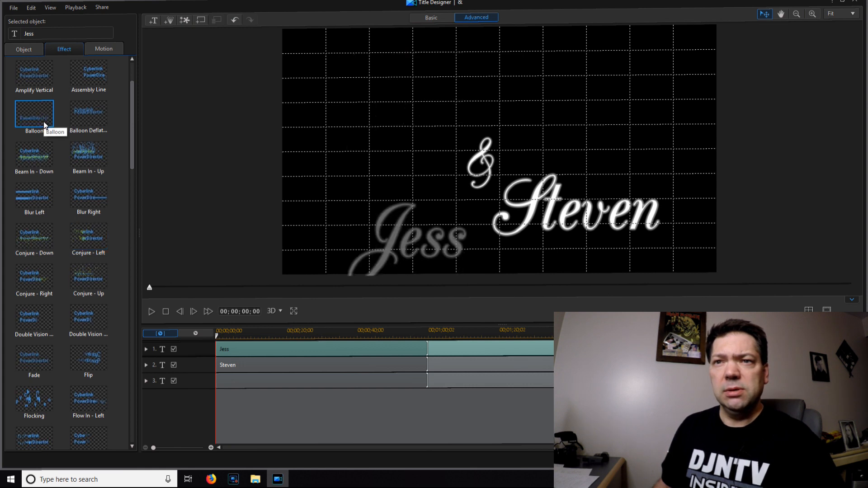
click(77, 123)
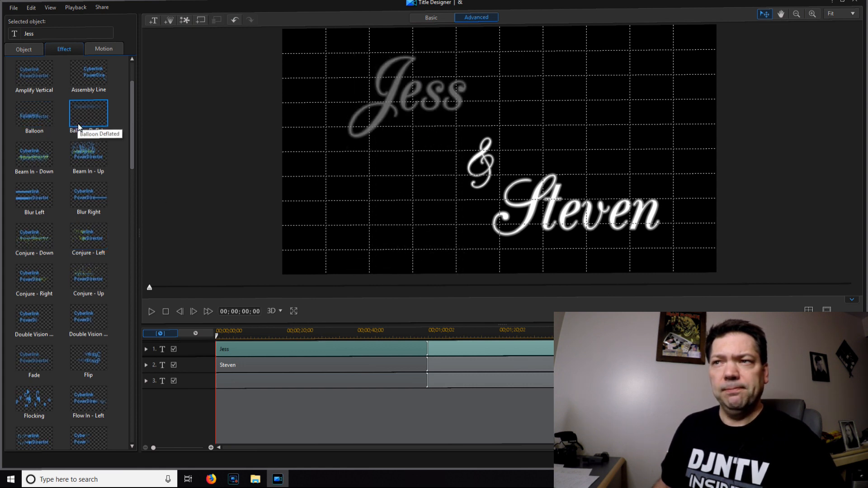
- Shorten the starting effect of both names and the ampersand so each ends at about 00;00;20;05
click(428, 345)
drag(352, 350, 288, 354)
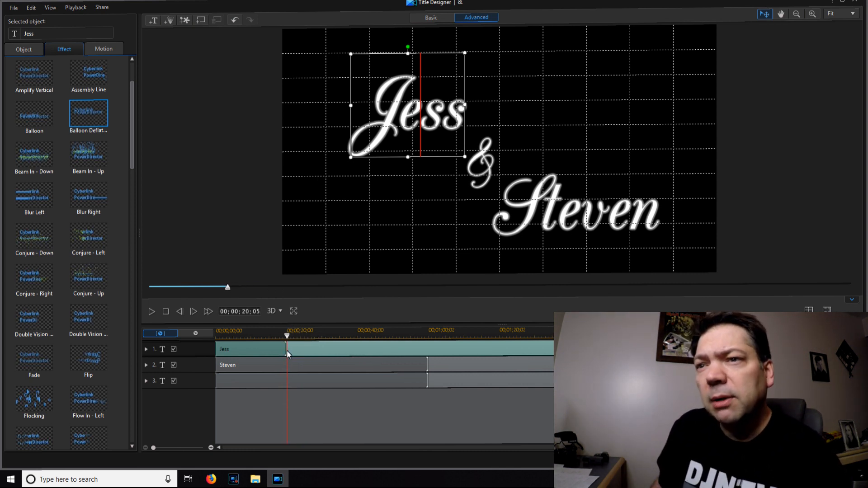
drag(426, 365, 287, 370)
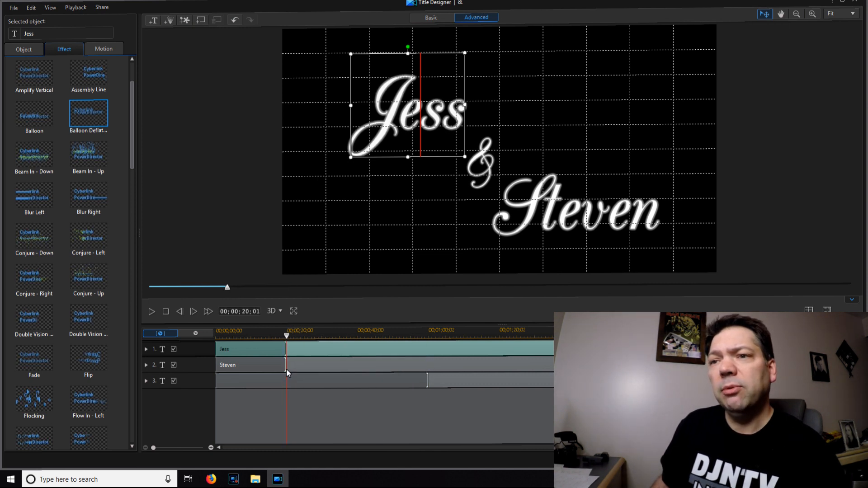
drag(286, 370, 287, 370)
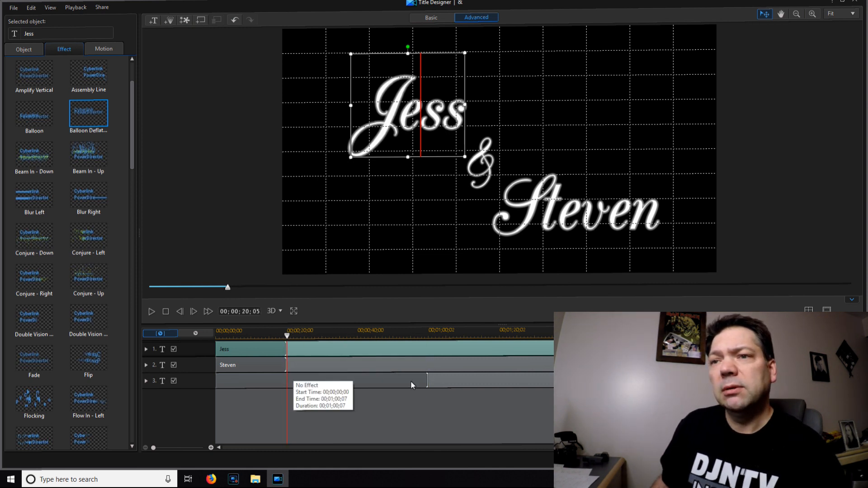
drag(427, 381, 287, 387)
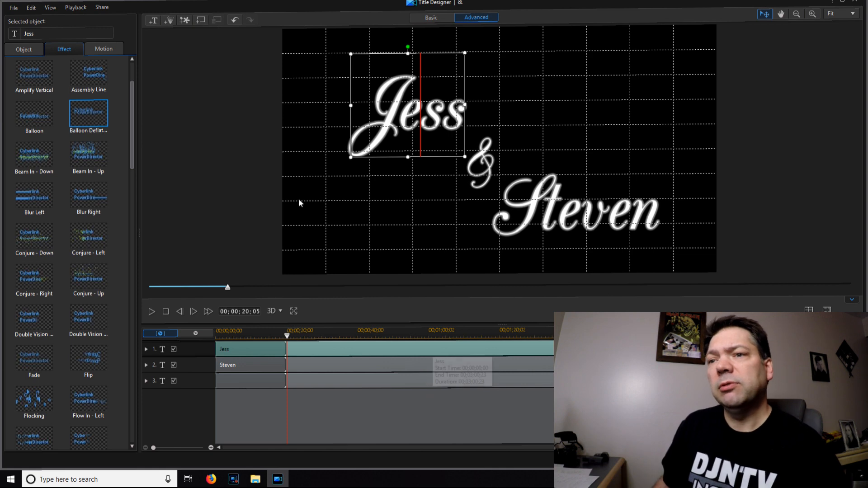
- Try the Conjure - Up and Conjure - Left starting effects on the first partner's name
click(82, 274)
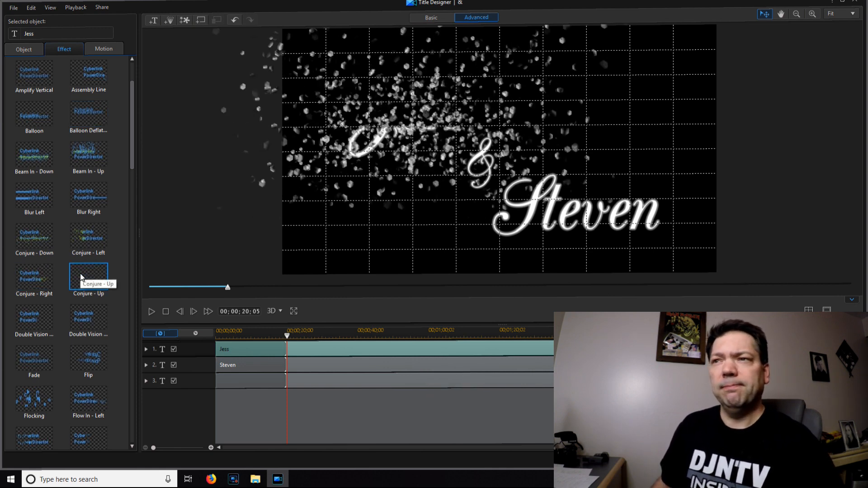
click(91, 233)
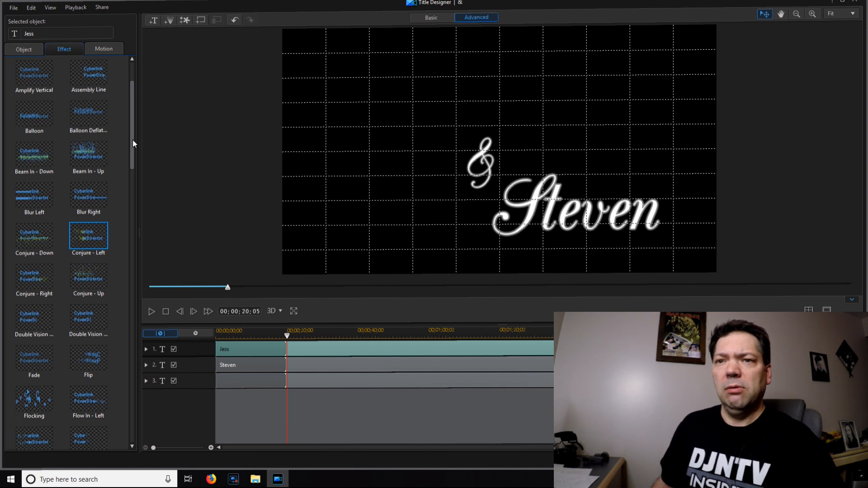
- Apply the Zoom starting effect to the first partner's name
drag(132, 142, 131, 167)
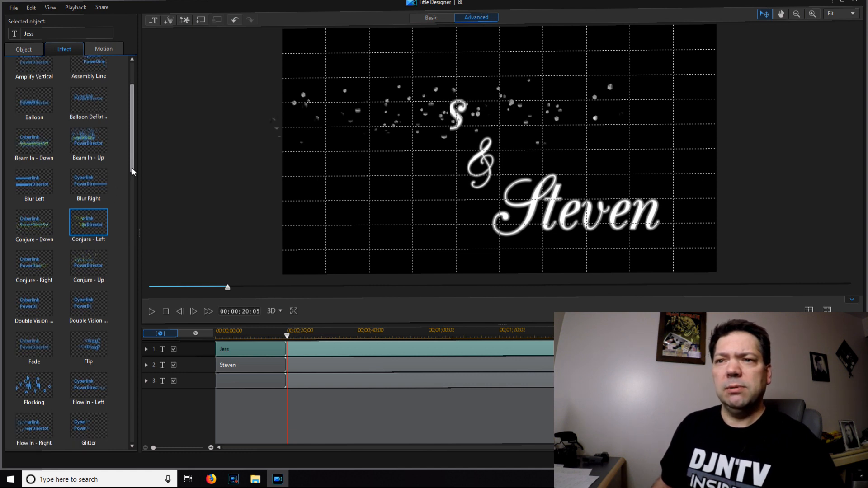
scroll(132, 167, down, 3)
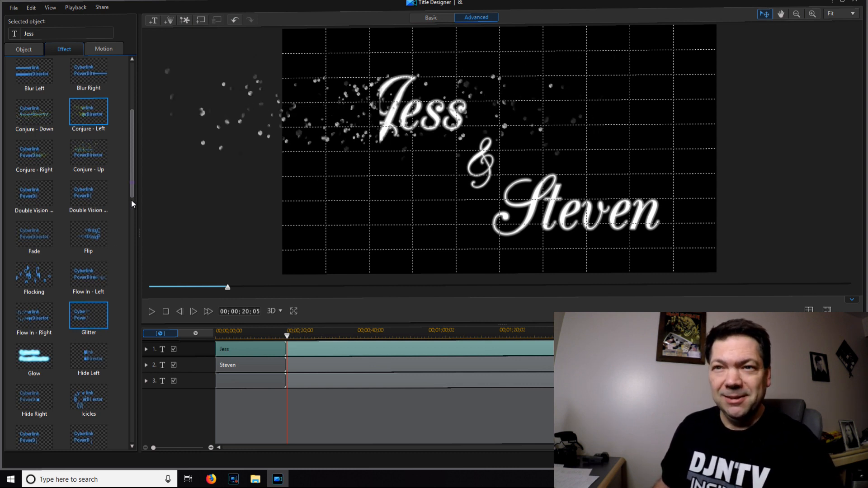
scroll(132, 204, down, 3)
drag(132, 208, 133, 245)
drag(132, 256, 128, 325)
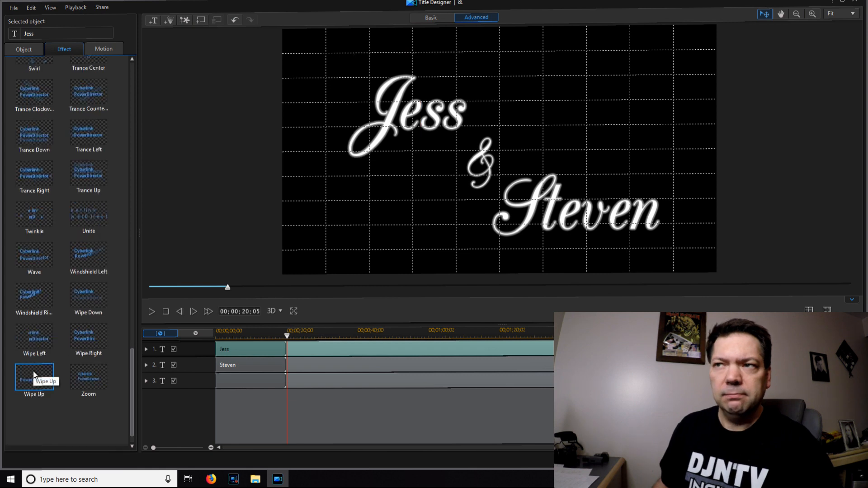
click(86, 379)
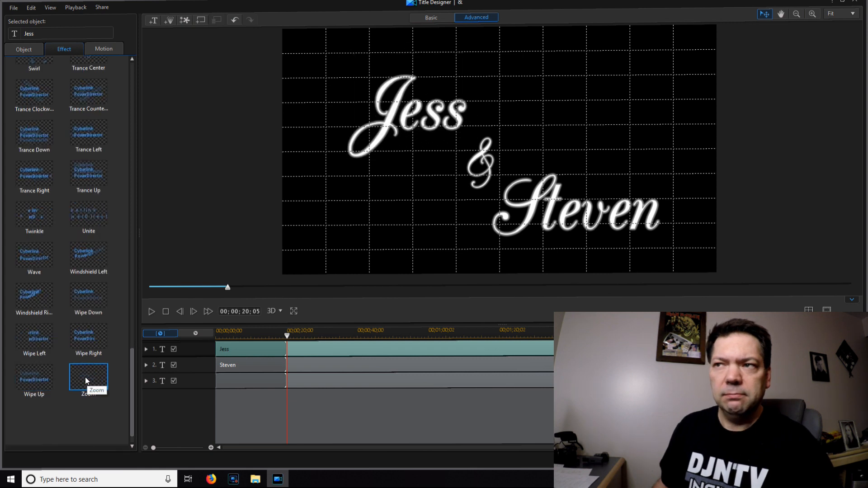
click(100, 382)
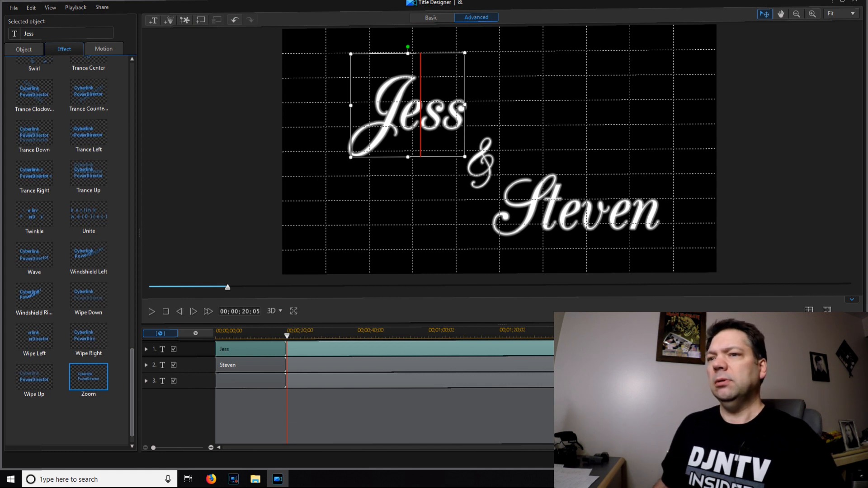
- Apply the Zoom starting effect to the second partner's name and to the ampersand
click(245, 365)
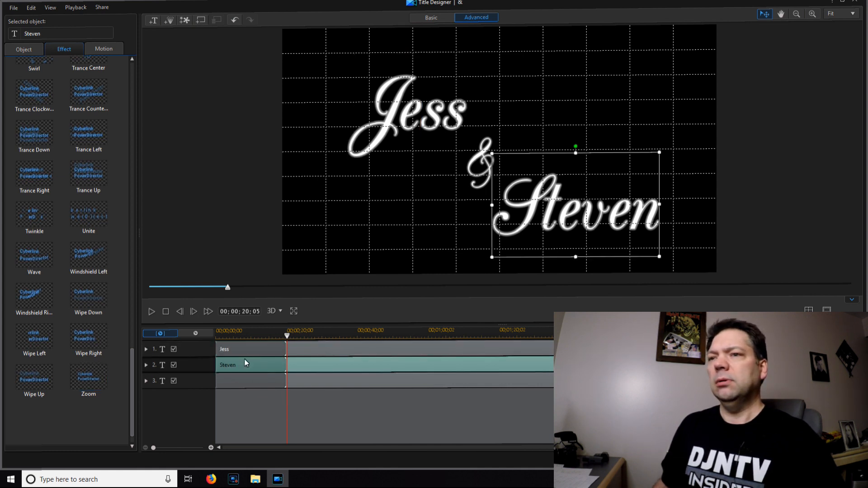
click(88, 374)
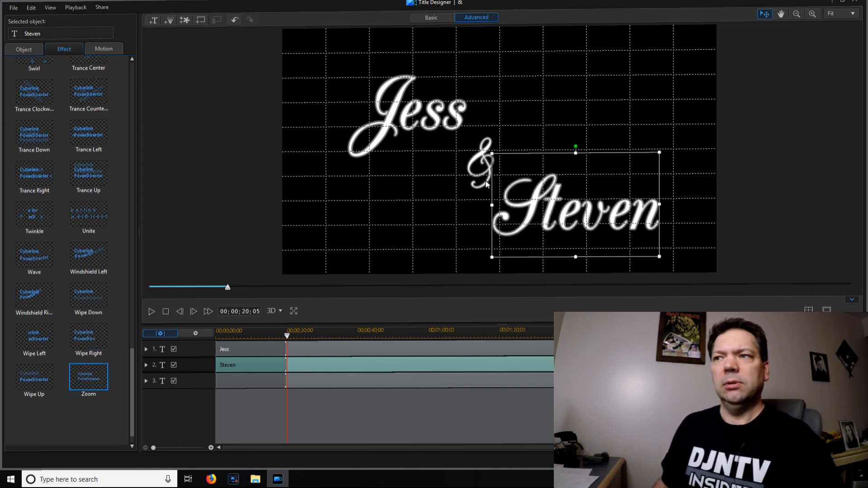
click(249, 381)
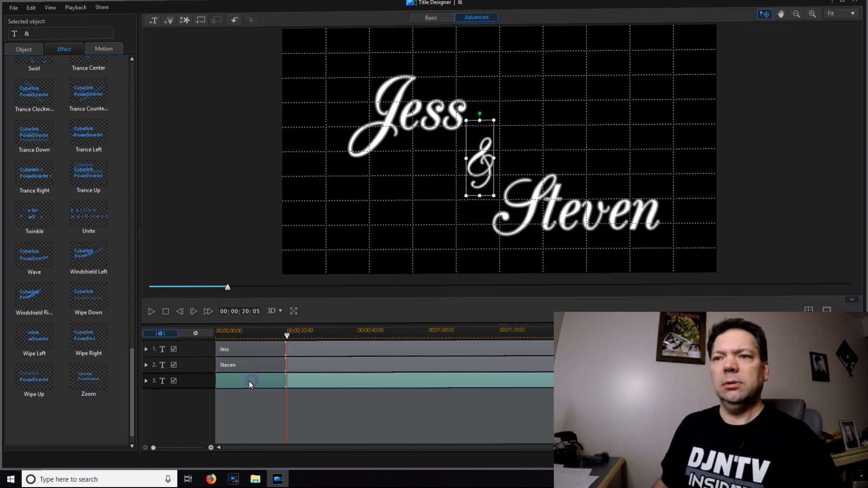
click(88, 388)
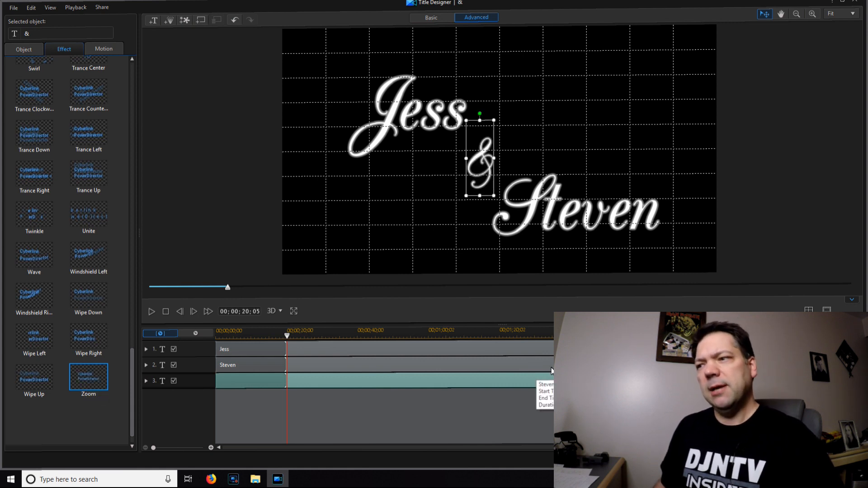
- Give the ampersand and both partners' names the Amplify Horizontal ending effect
drag(132, 391, 132, 90)
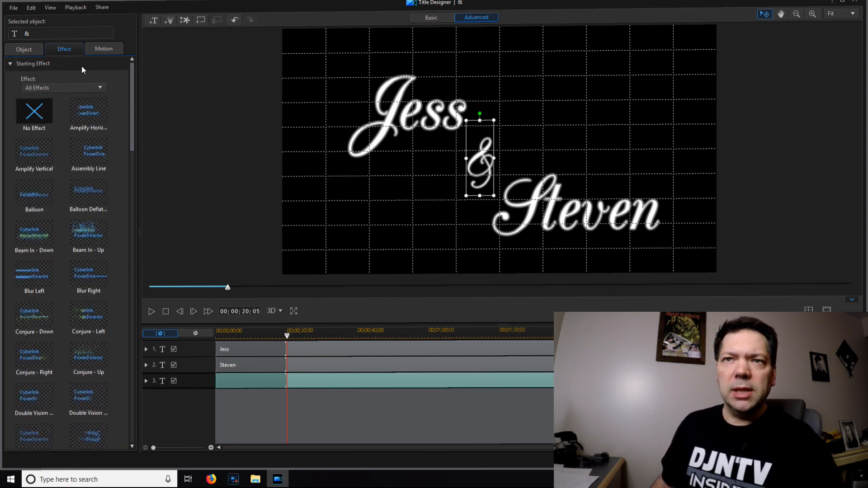
click(9, 64)
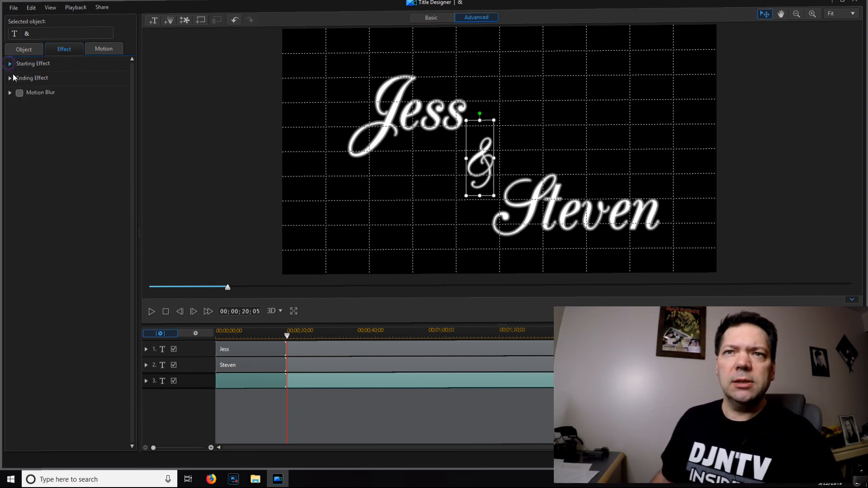
click(9, 78)
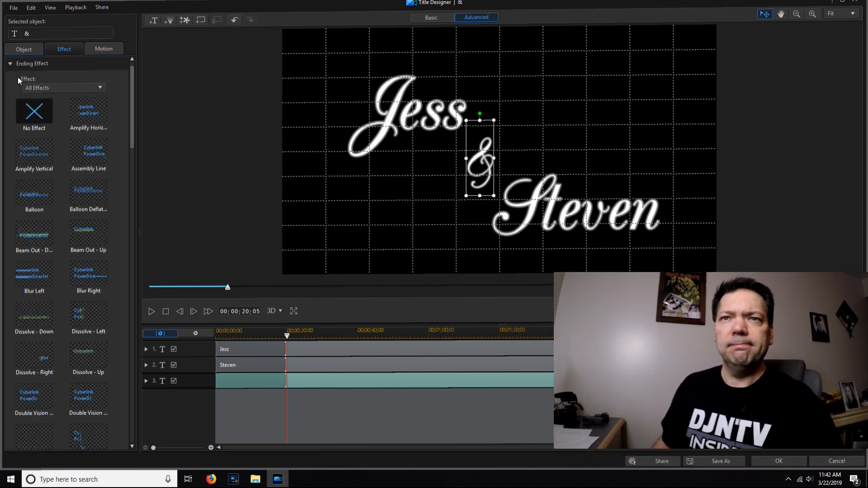
click(95, 117)
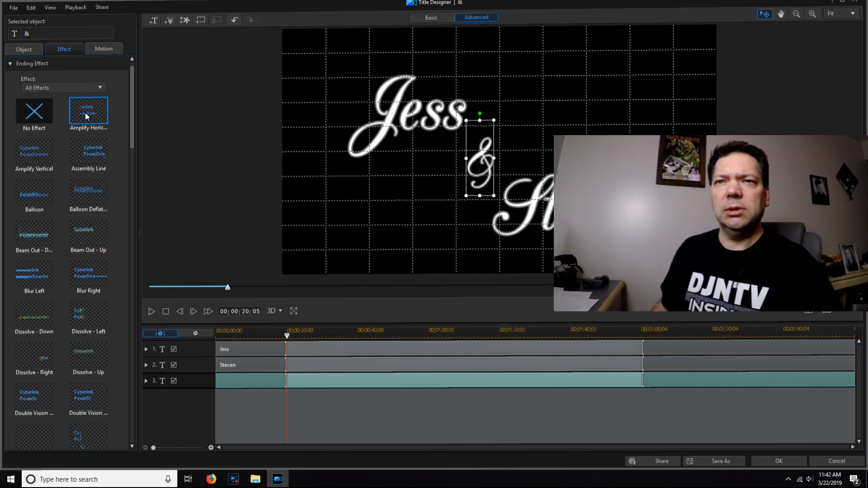
click(264, 366)
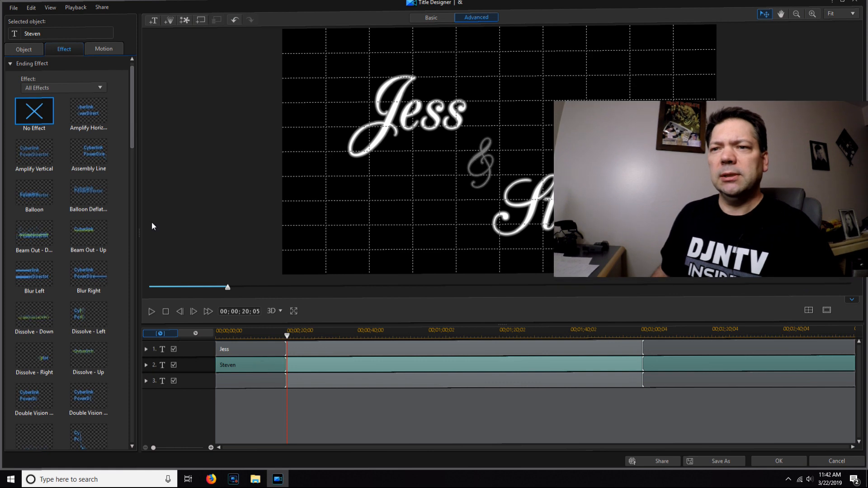
click(87, 119)
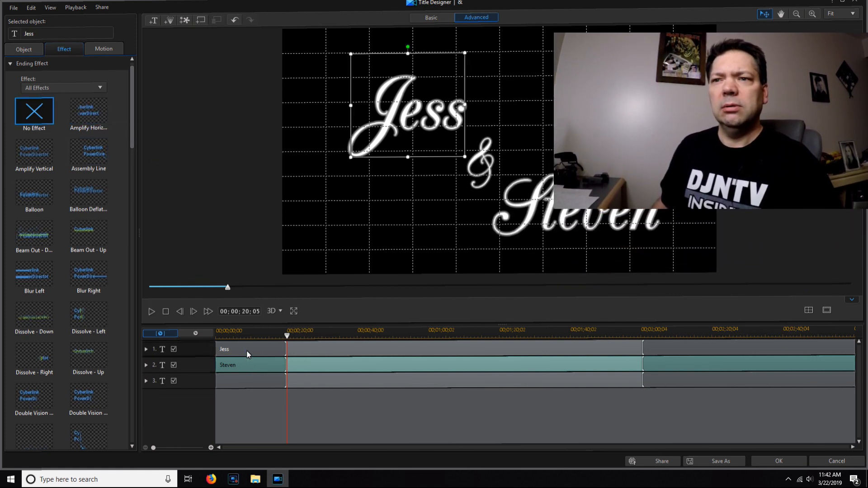
click(246, 350)
click(93, 123)
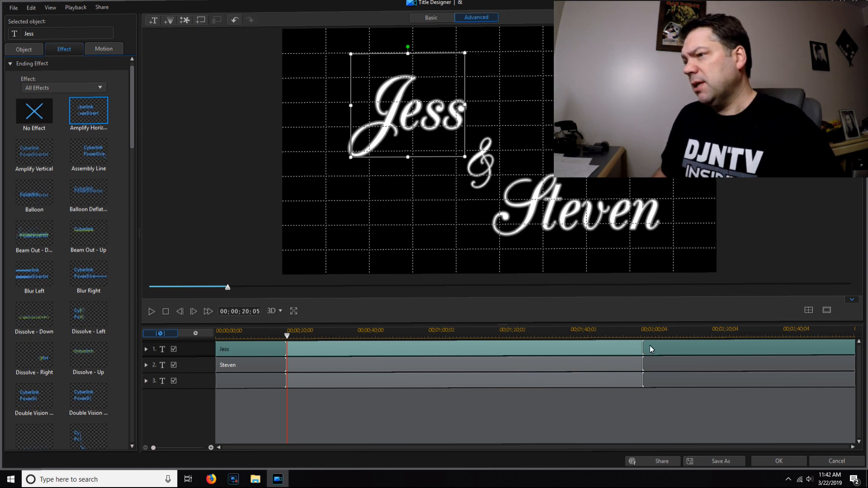
- Try starting the names' ending effects at about 00;02;31 and running the ampersand's from 00;02;24 to 00;02;43, with a preview
drag(641, 347, 752, 363)
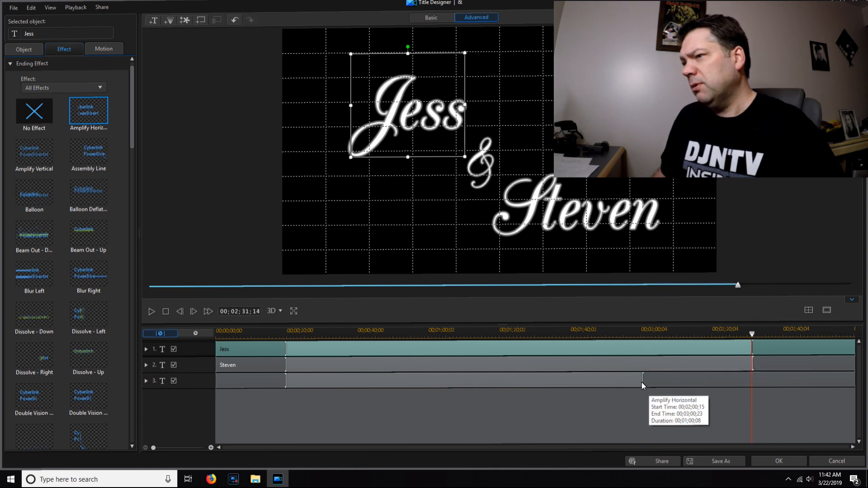
drag(856, 382, 813, 383)
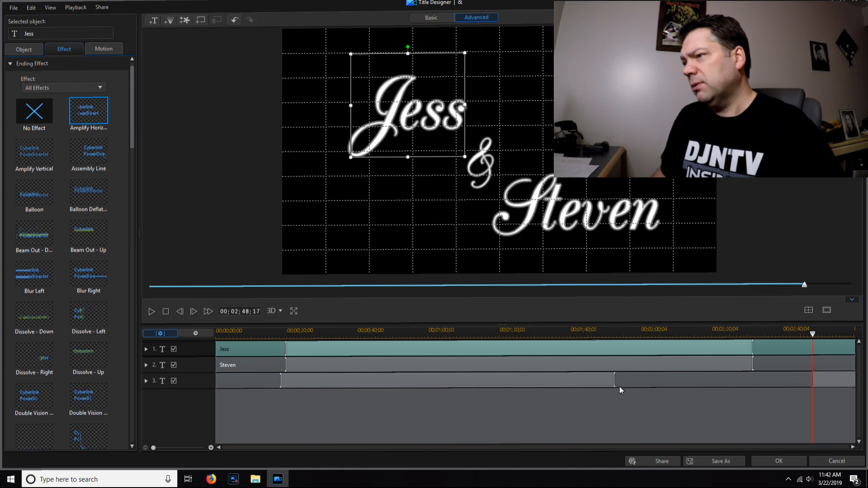
mouse_move(612, 381)
mouse_down()
mouse_move(744, 381)
mouse_move(730, 382)
mouse_up()
drag(810, 379, 793, 382)
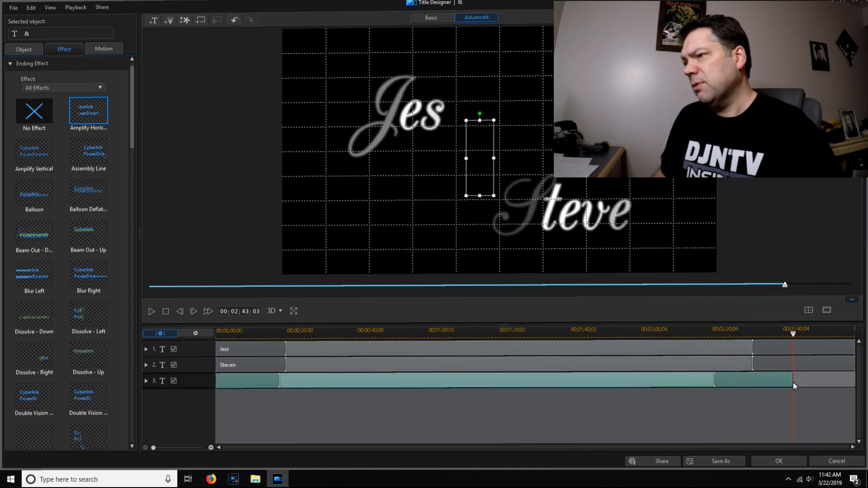
drag(714, 383, 727, 382)
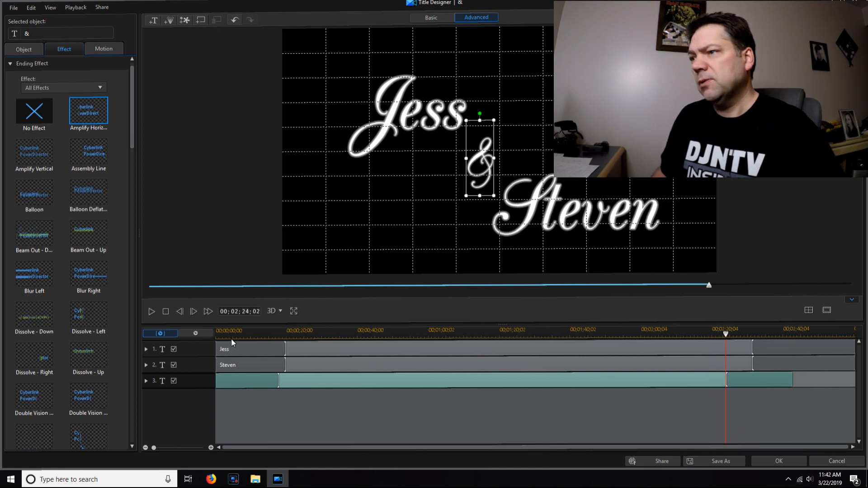
click(152, 312)
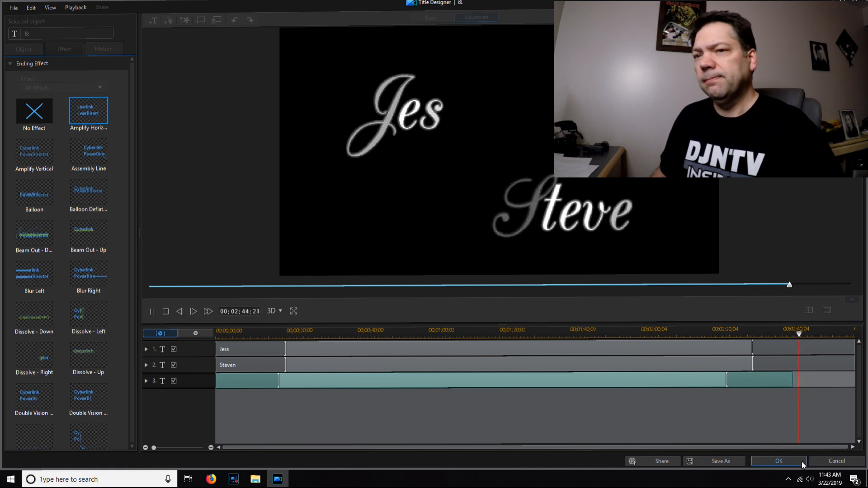
- Retime both partners' names so they end at about 00;02;56, with the ending effects starting at about 00;02;44
click(754, 350)
drag(754, 350, 832, 351)
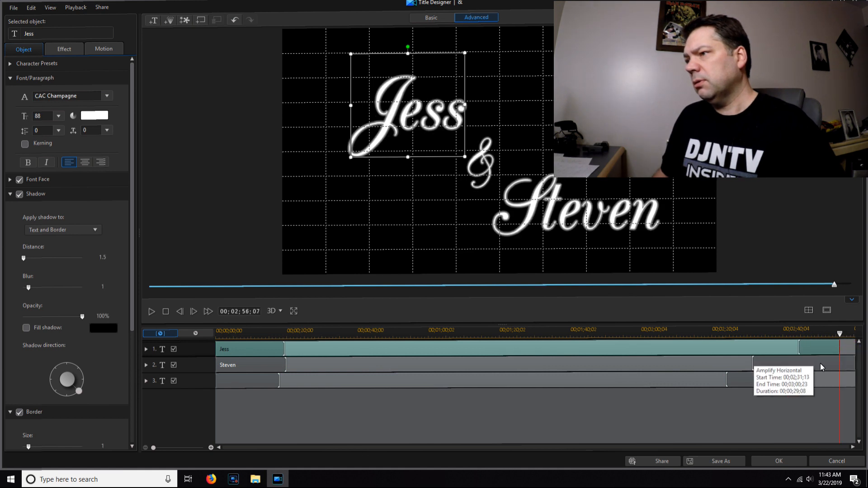
drag(856, 366, 838, 368)
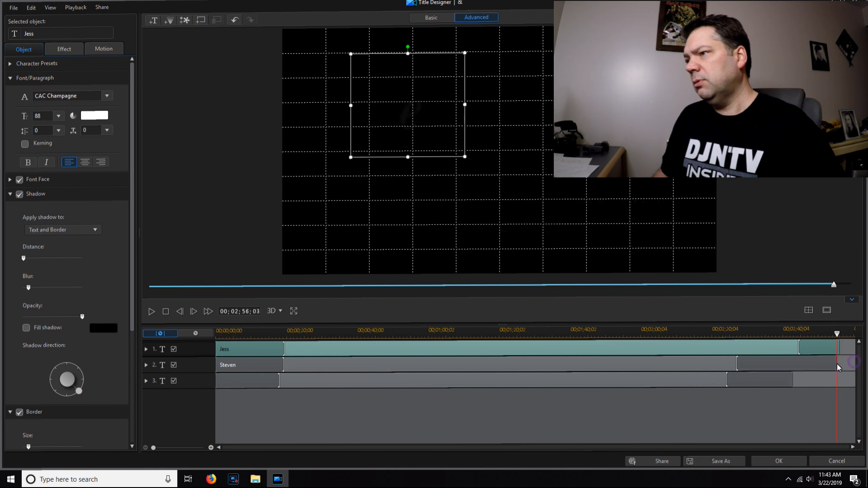
drag(739, 367, 799, 367)
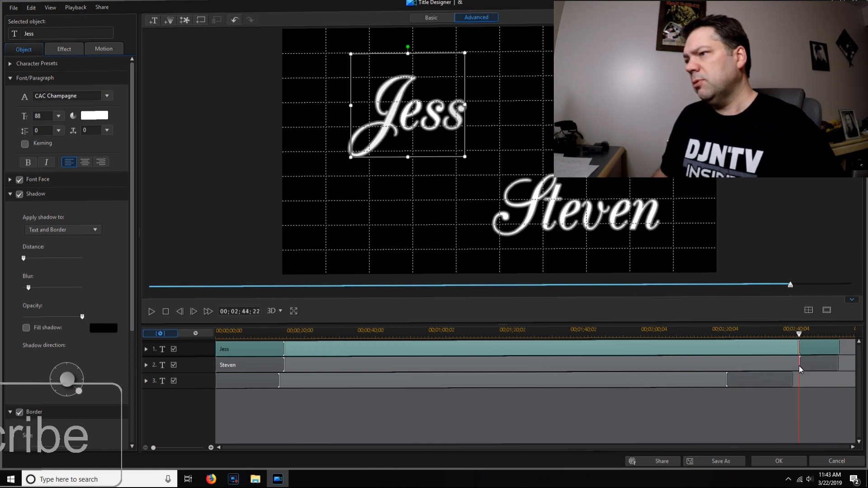
- Retime the ampersand's ending effect to run from 00;02;41;21 to 00;02;48;21, and save the title changes to the timeline
drag(727, 383, 814, 381)
click(784, 382)
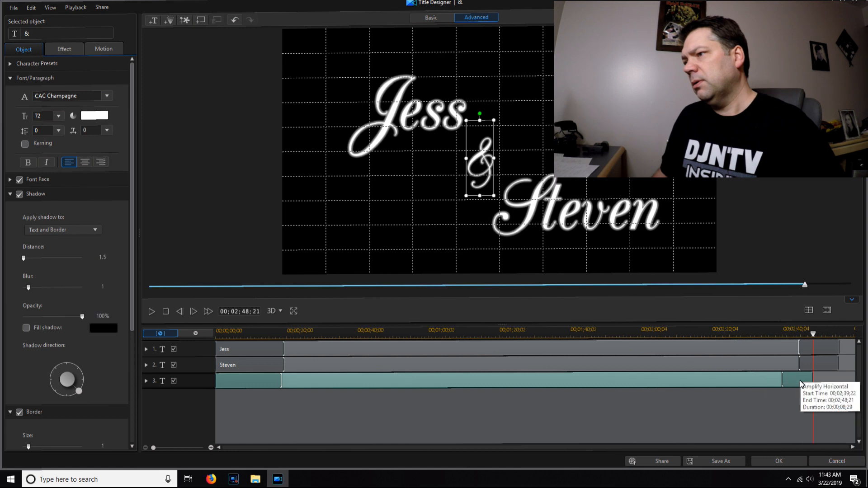
drag(814, 381, 788, 385)
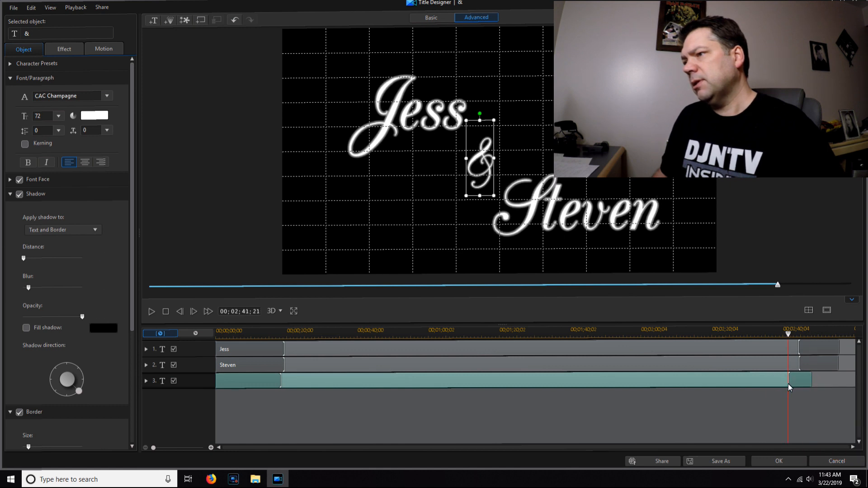
click(777, 461)
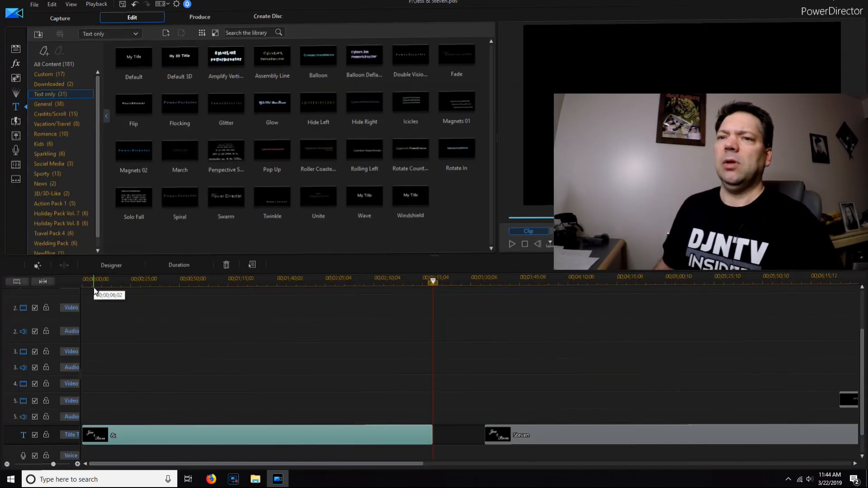
- Preview the title's opening, middle and ending animation on the timeline, and return the playhead to the start
drag(433, 281, 137, 281)
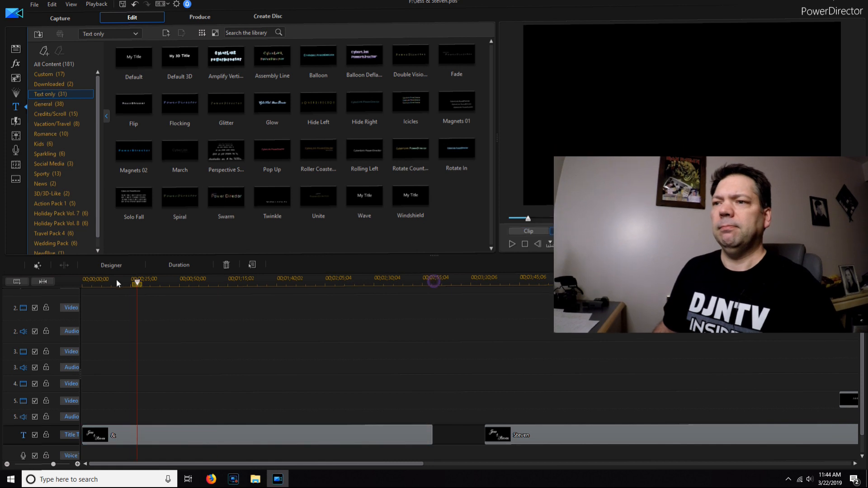
key(Home)
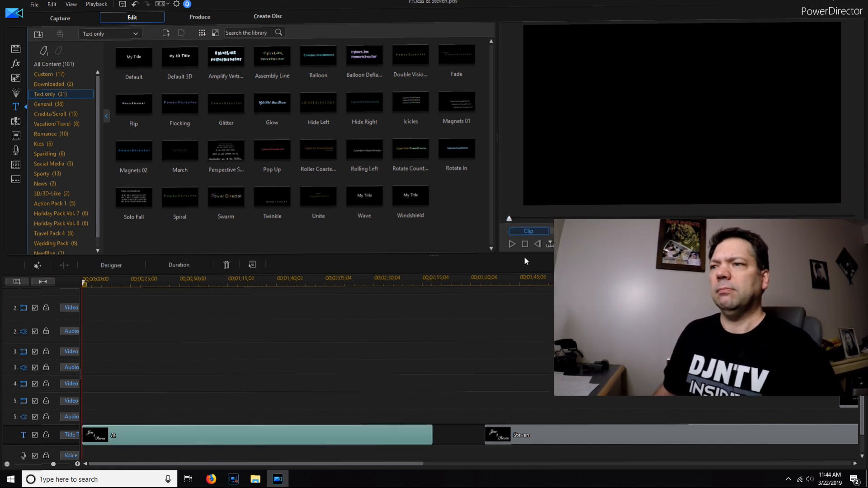
click(512, 244)
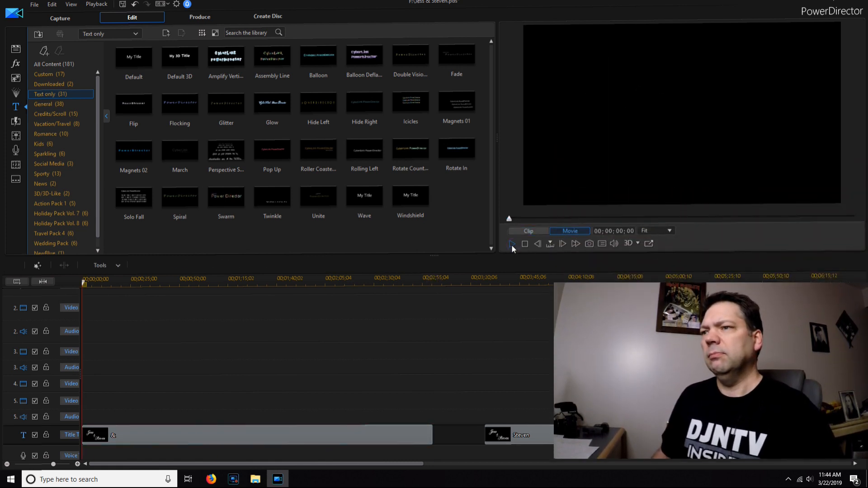
click(512, 245)
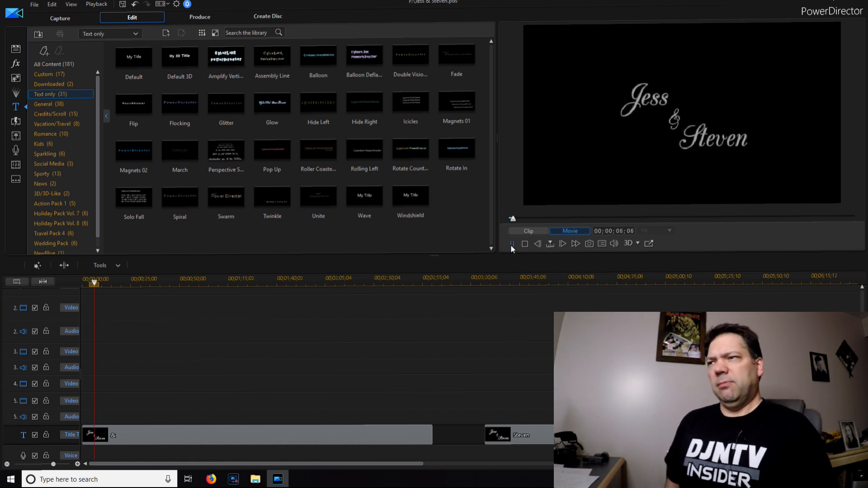
click(162, 280)
click(210, 281)
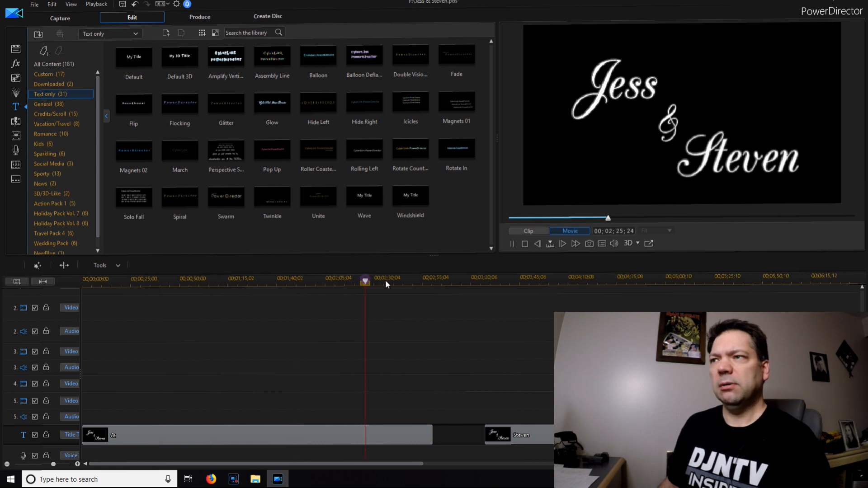
click(411, 282)
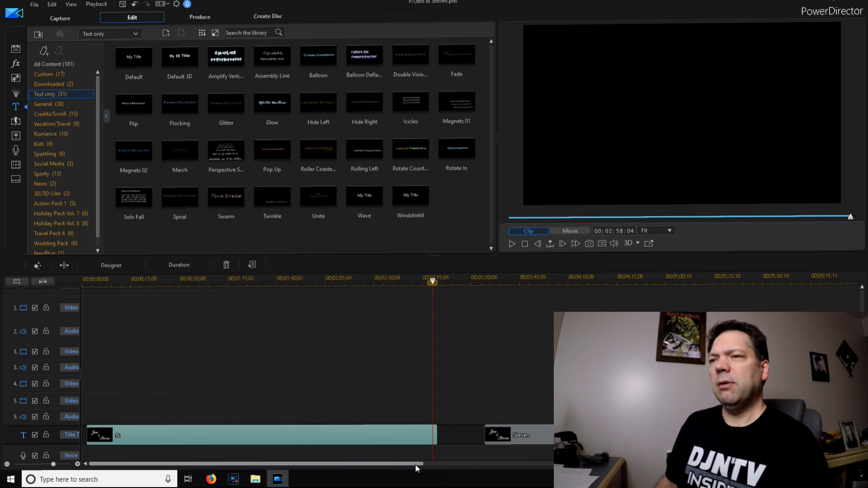
drag(433, 281, 66, 276)
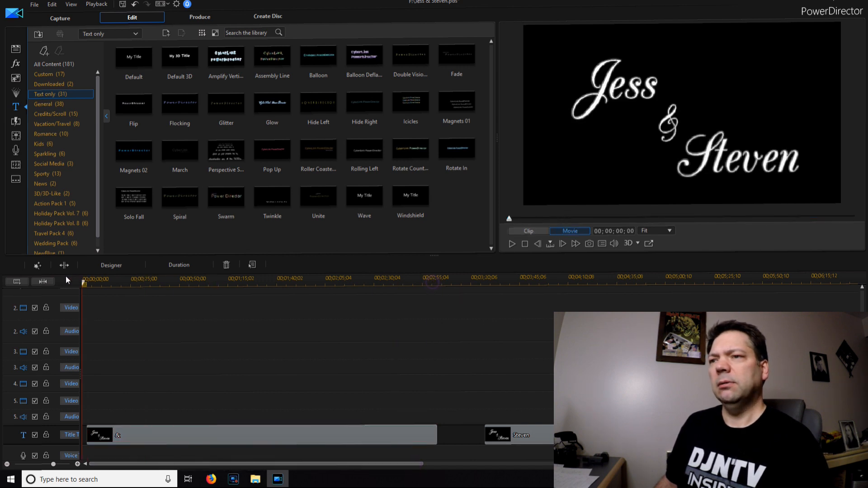
- Place castle grey.png on video track 1, running from about 54 seconds to about 1 minute 20 seconds
click(15, 49)
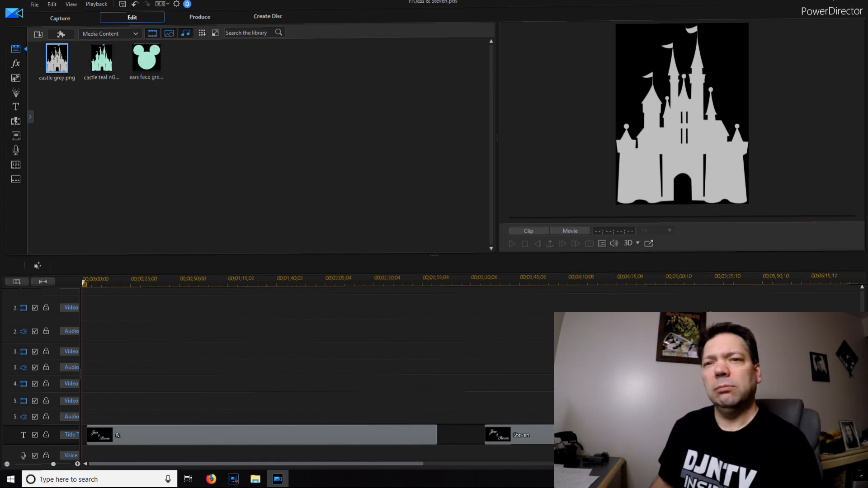
drag(862, 330, 862, 299)
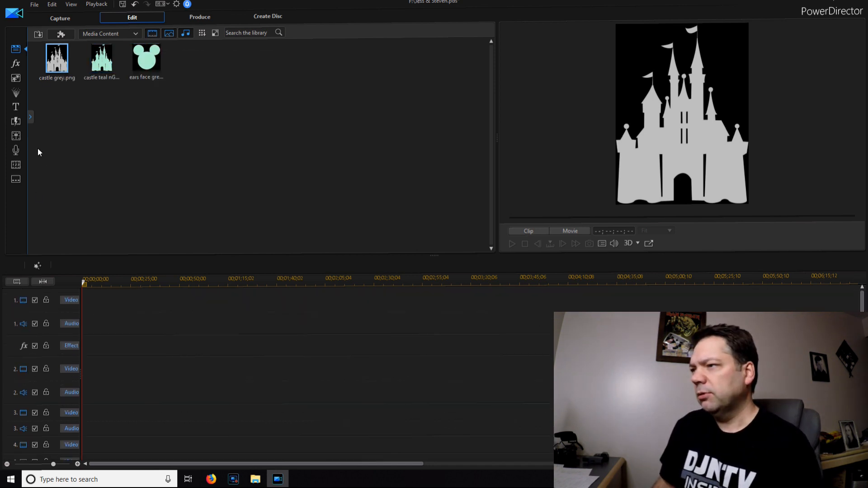
drag(156, 308, 237, 311)
click(197, 303)
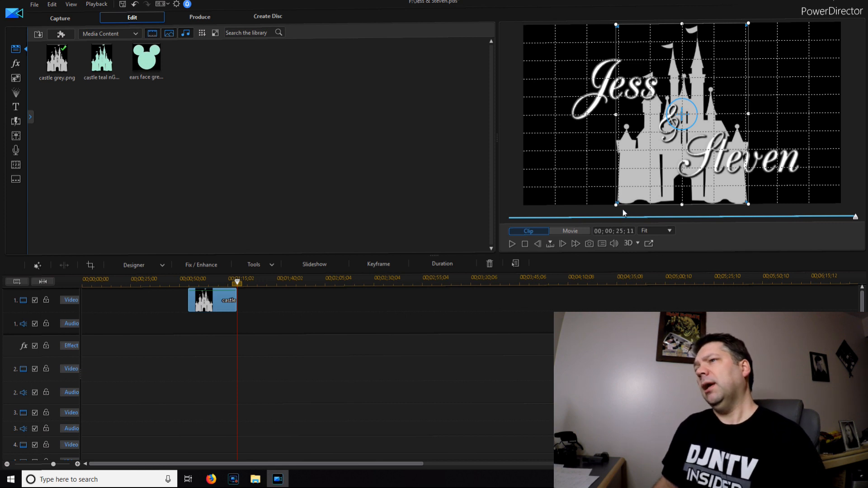
- Scale the castle image down to about 80 percent and position it behind the names, slightly left of centre
drag(616, 206, 640, 192)
mouse_move(648, 185)
mouse_down()
mouse_move(650, 164)
mouse_move(666, 159)
mouse_move(645, 176)
mouse_move(606, 174)
mouse_move(615, 199)
mouse_move(644, 169)
mouse_up()
drag(696, 102, 673, 113)
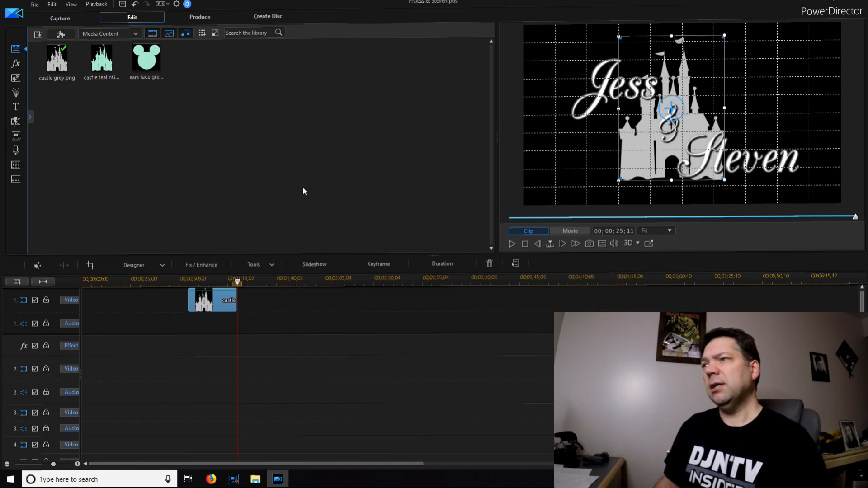
- Browse all available transitions for the castle clip and preview Diamonds 1 and Diamonds 2
click(182, 282)
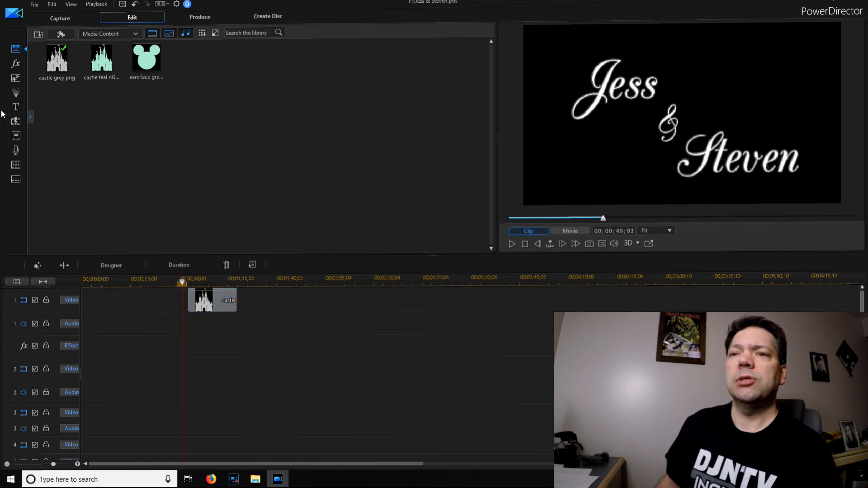
click(15, 121)
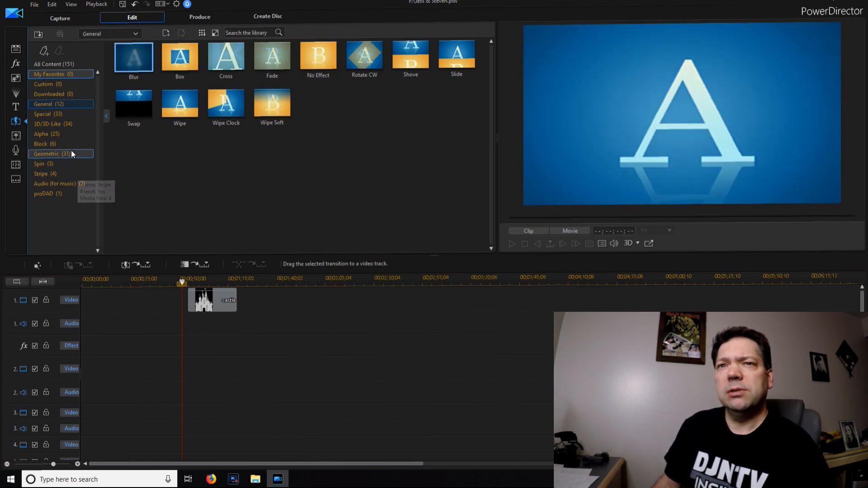
click(60, 90)
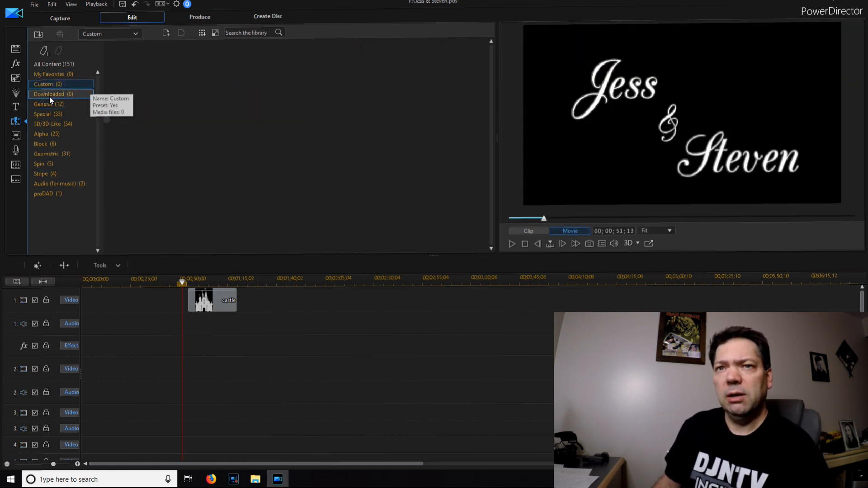
click(54, 66)
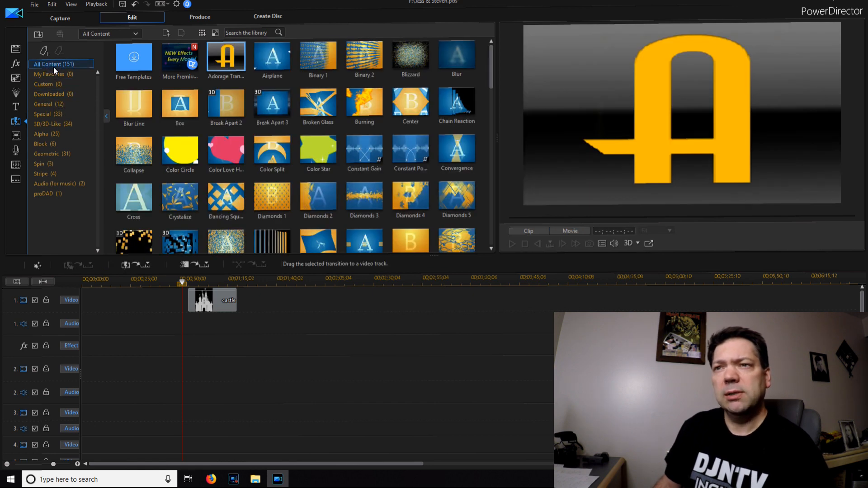
click(269, 205)
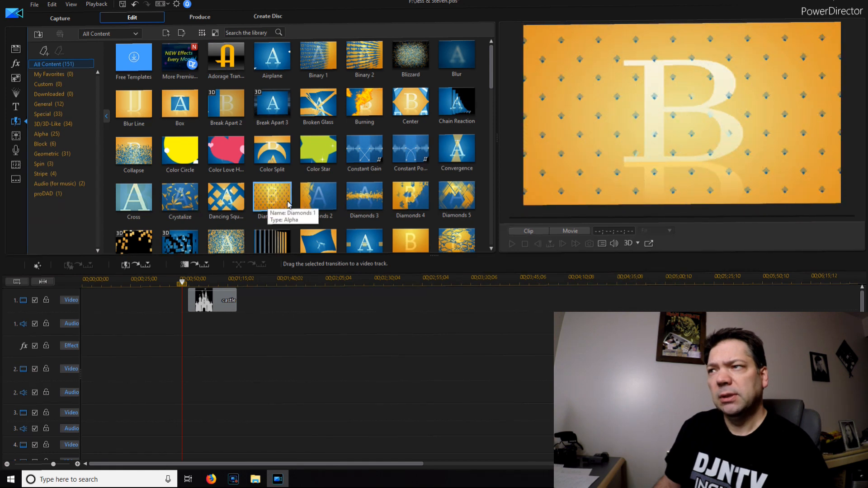
click(306, 201)
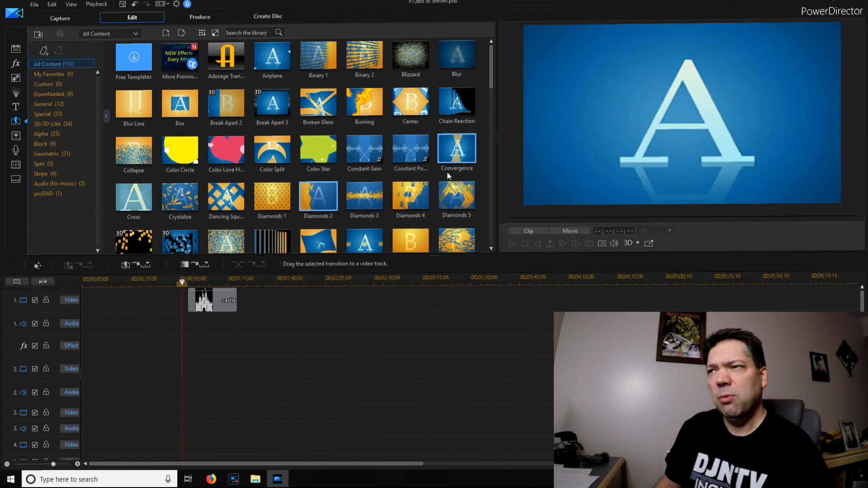
- Try the Frozen transition at the beginning of the castle clip and play it back
scroll(446, 158, down, 3)
scroll(446, 158, down, 4)
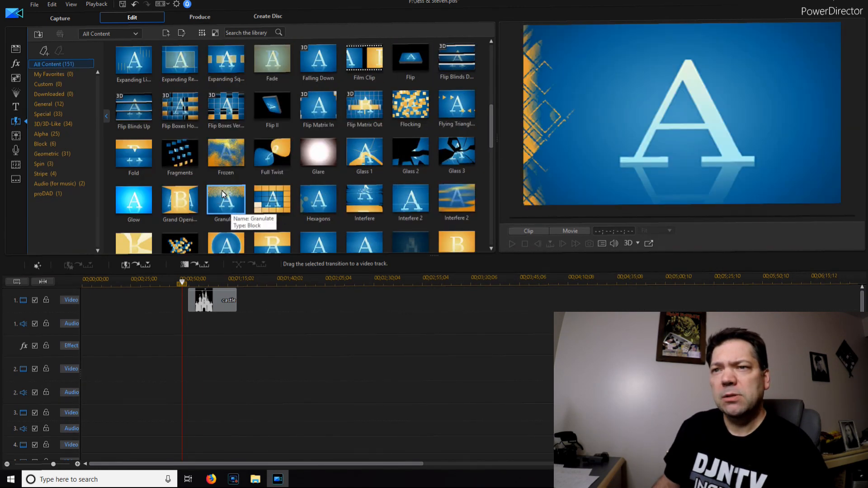
click(233, 163)
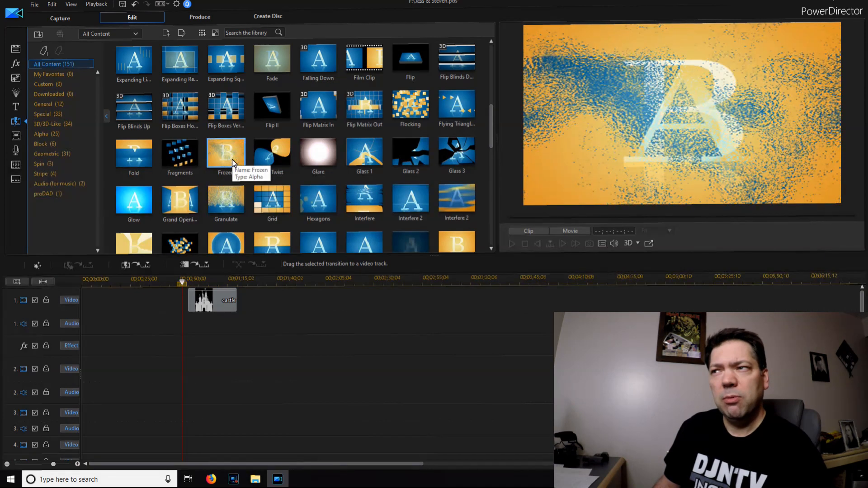
drag(228, 162, 189, 311)
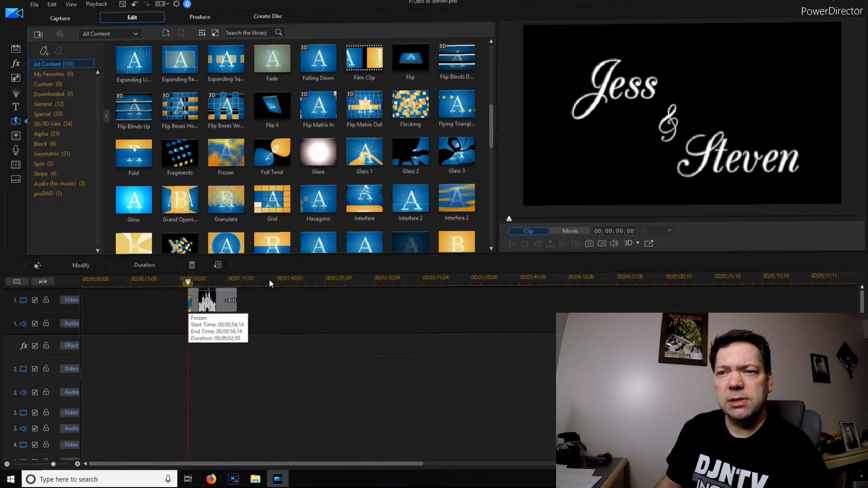
click(512, 245)
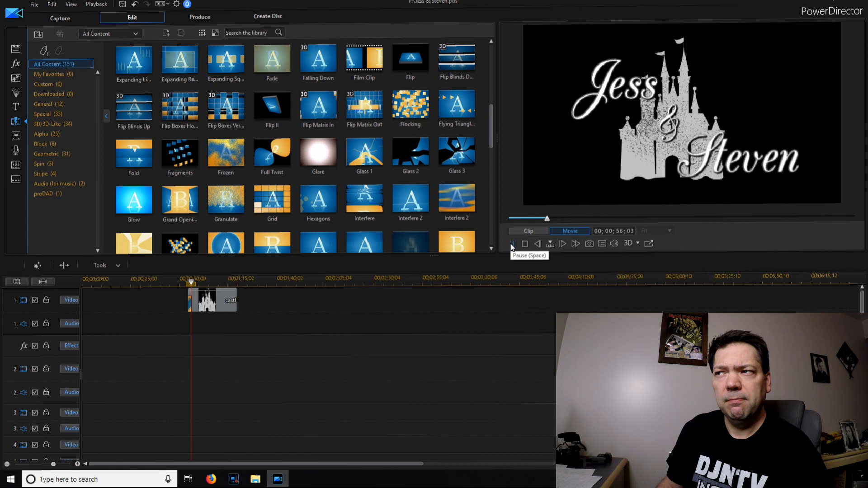
click(510, 243)
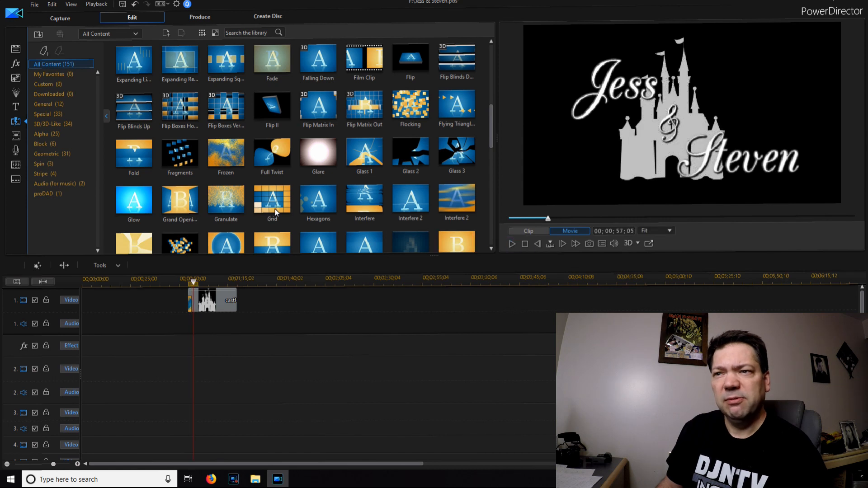
- Remove the Frozen transition from the grey castle clip and add the Burning transition from the Special category at its beginning
click(190, 307)
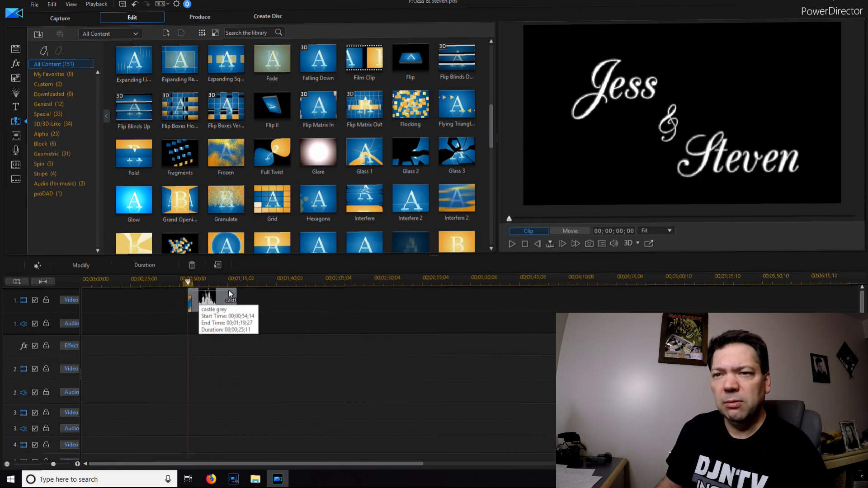
scroll(414, 245, down, 5)
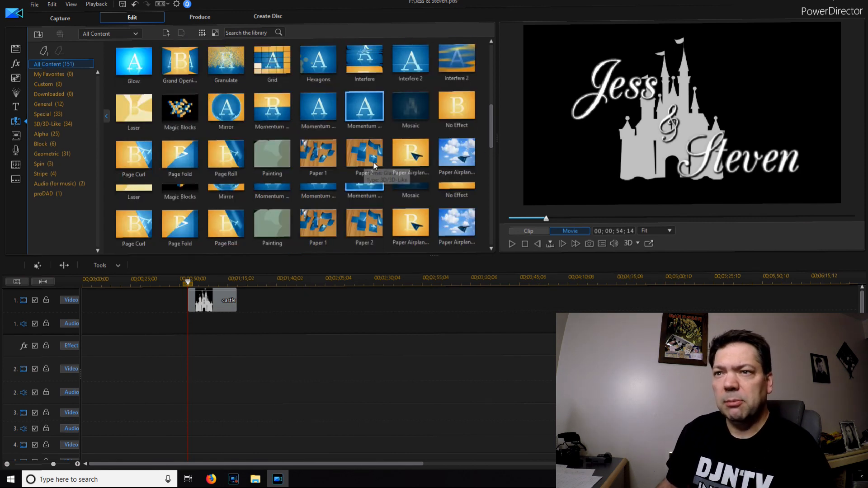
scroll(404, 163, down, 2)
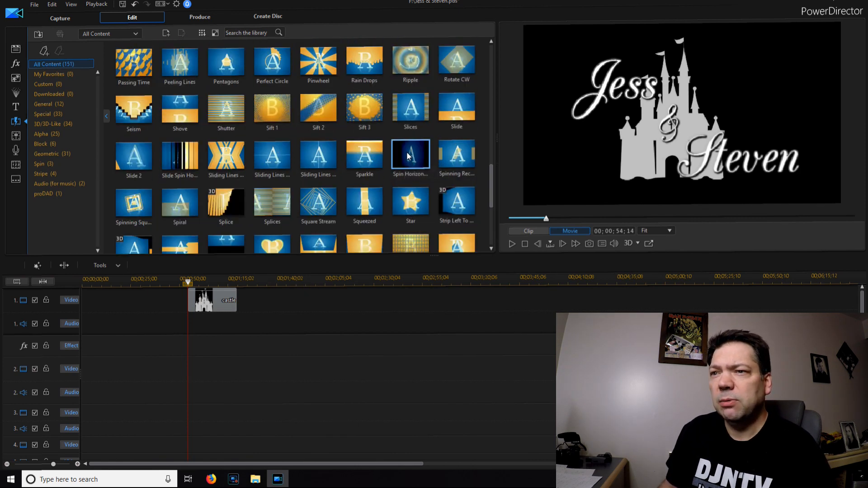
scroll(408, 153, down, 3)
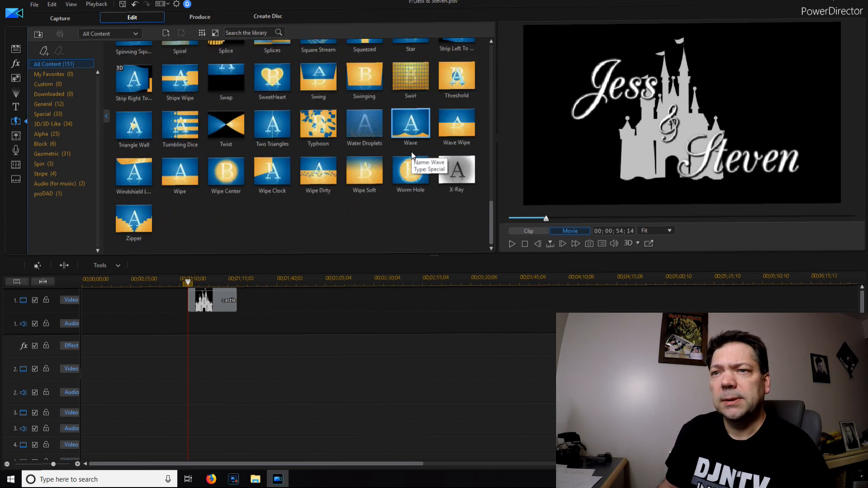
scroll(411, 152, up, 4)
scroll(351, 105, up, 3)
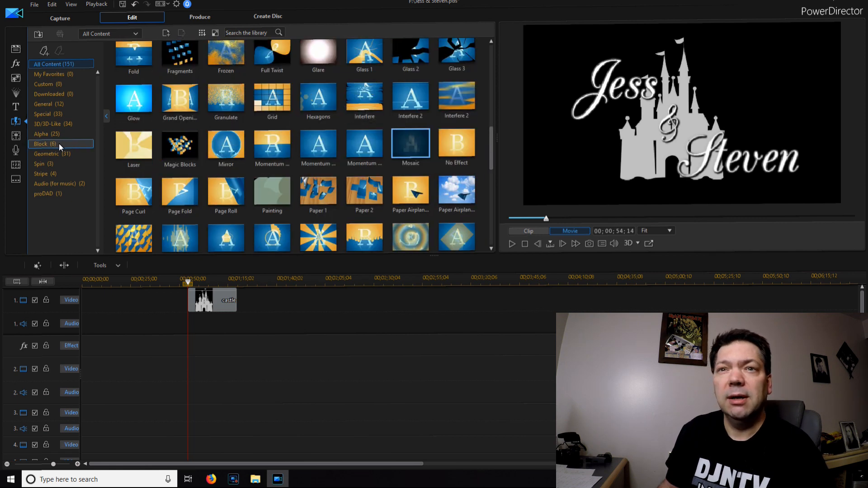
click(49, 113)
mouse_move(276, 50)
mouse_down()
mouse_move(223, 260)
mouse_move(188, 307)
mouse_up()
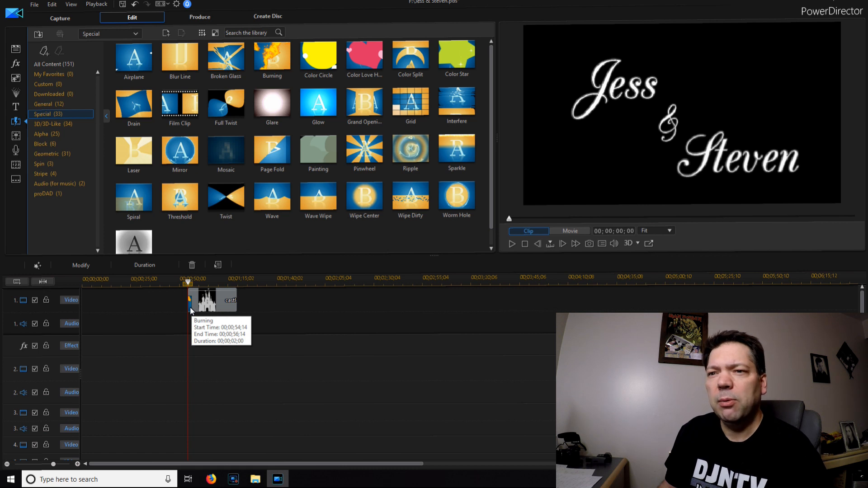
- Set the duration of the grey castle's Burning transition to 7 seconds and play it back
double_click(190, 308)
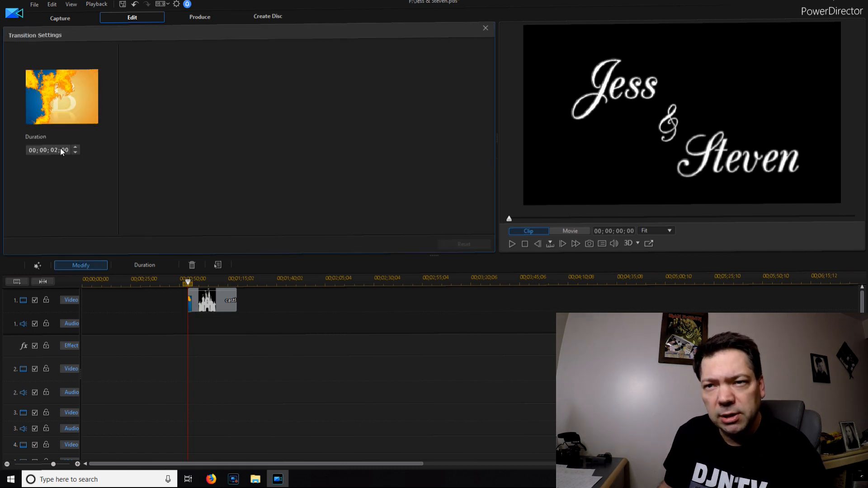
click(47, 154)
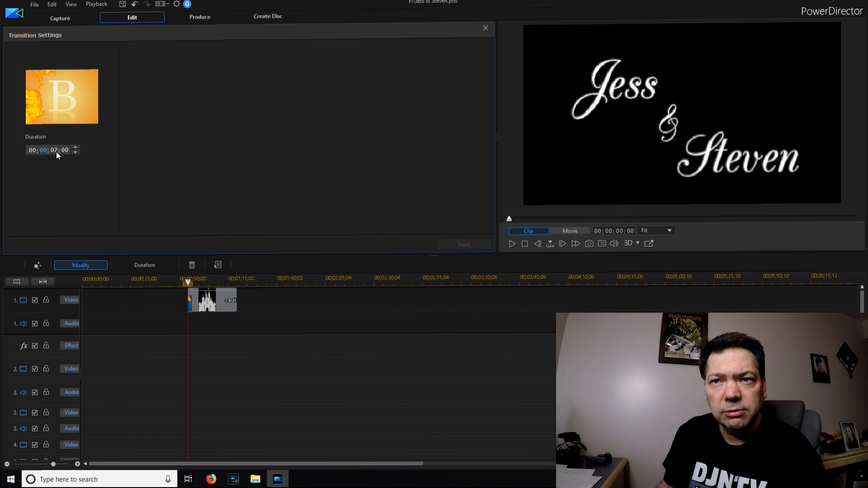
click(52, 151)
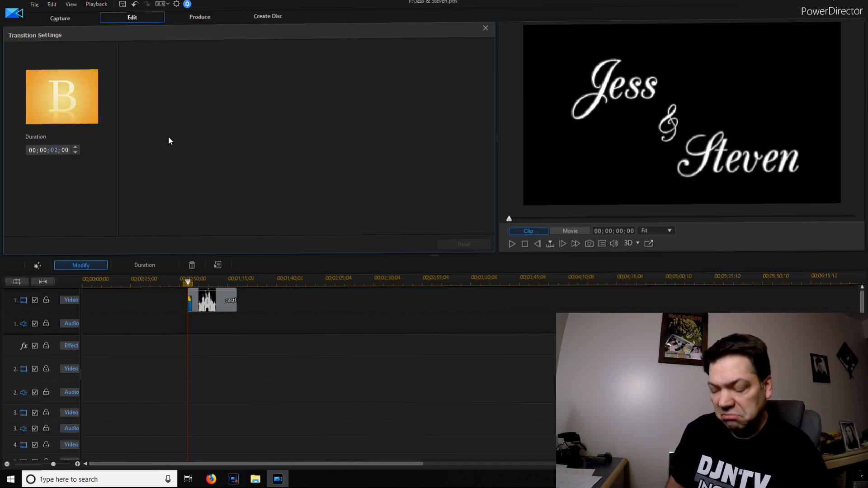
text(7)
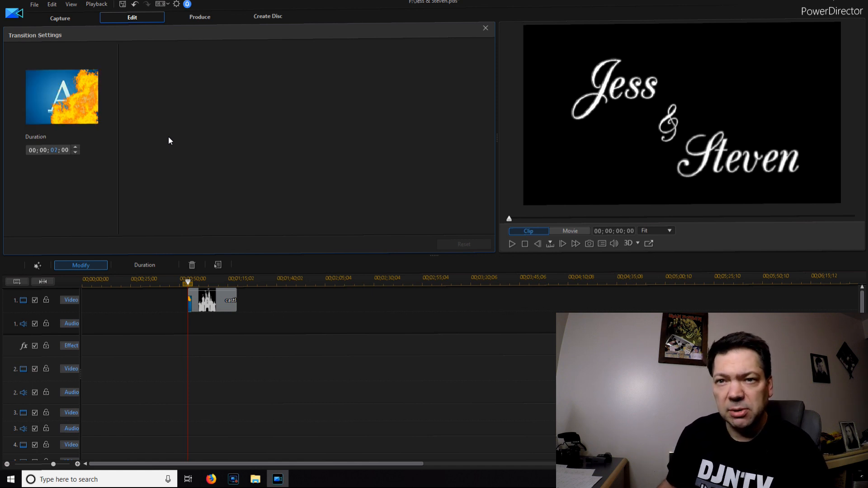
key(Return)
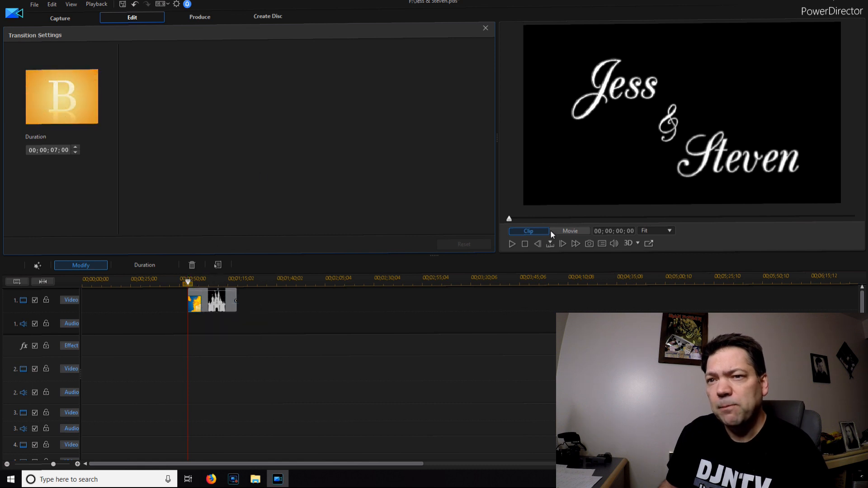
click(511, 244)
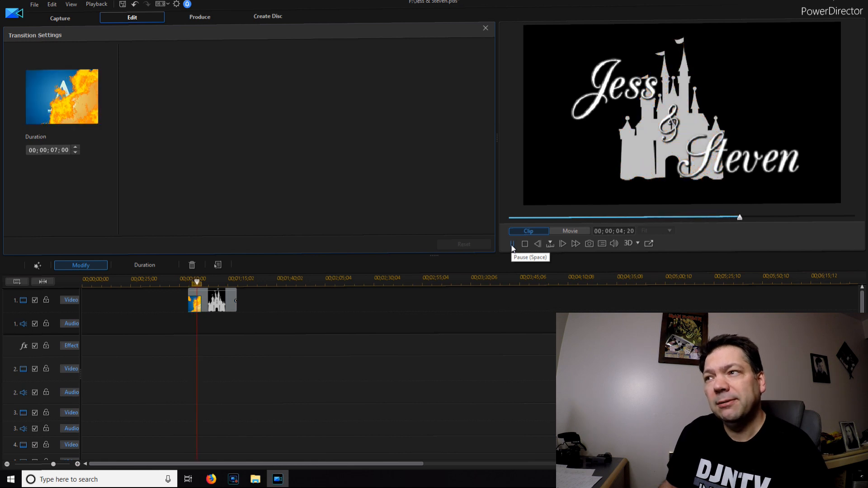
click(511, 244)
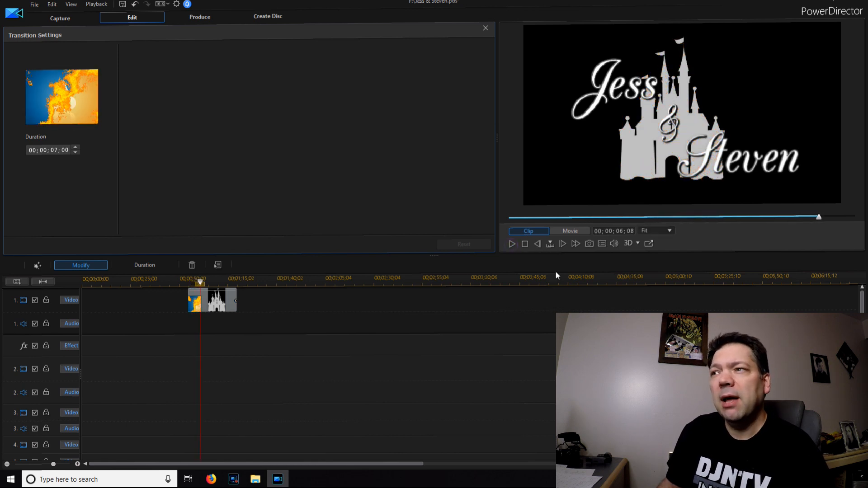
click(485, 28)
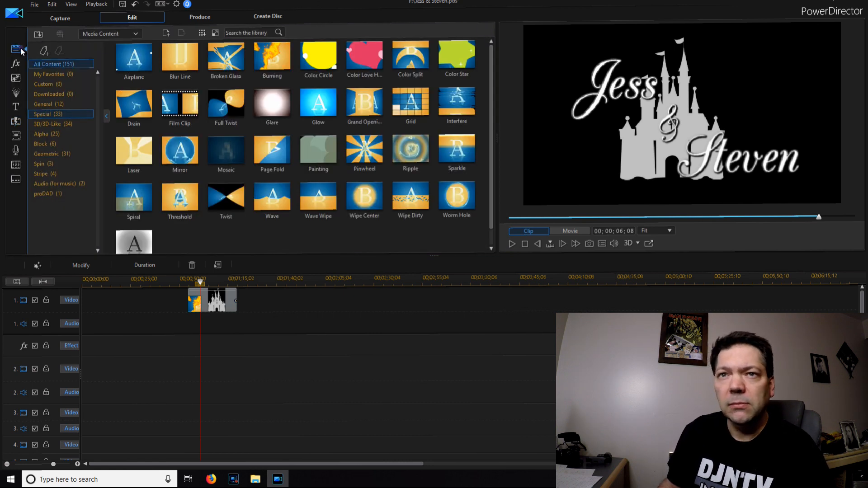
- Place the teal castle image on video track 2 at about 1 minute 8 seconds and extend it to about 2 minutes 50 seconds
click(18, 48)
drag(96, 68, 202, 245)
drag(210, 382, 216, 385)
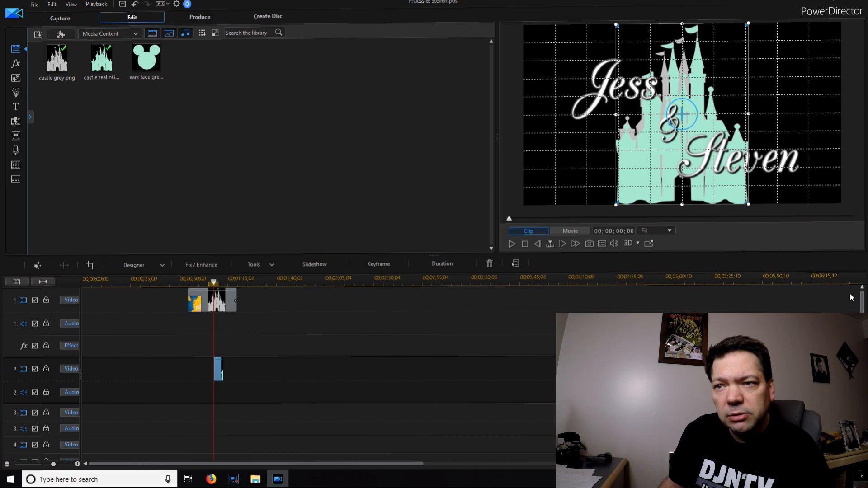
scroll(859, 310, down, 3)
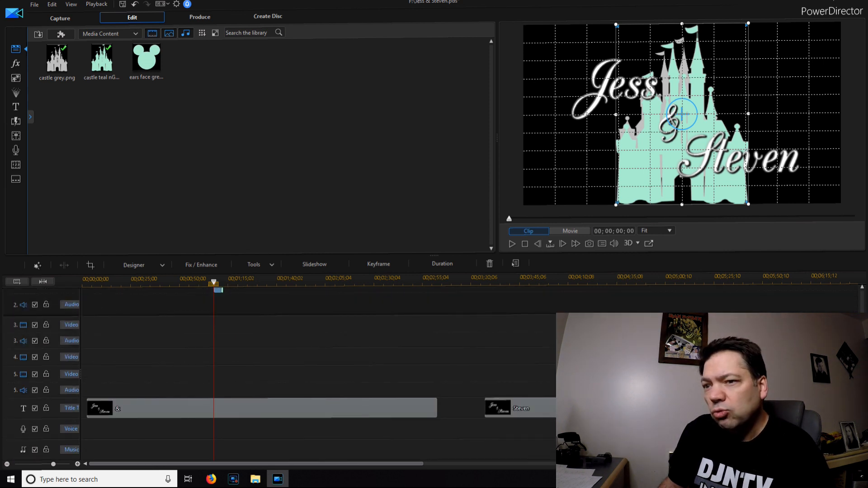
scroll(859, 310, up, 3)
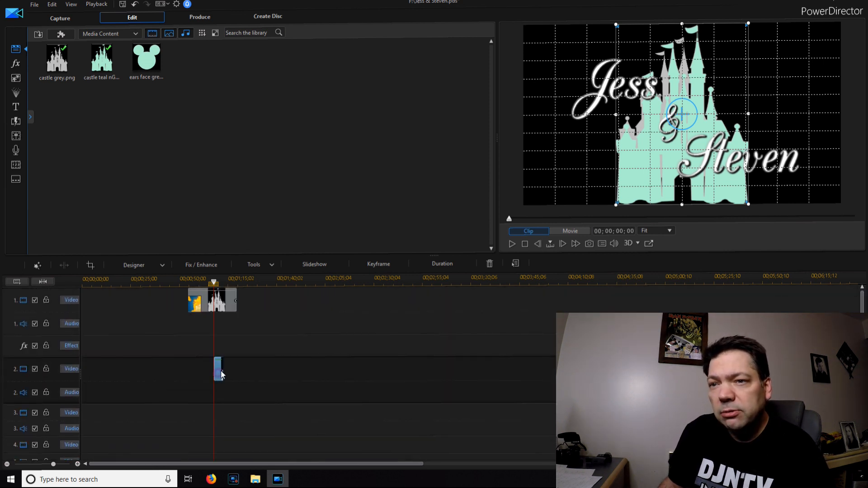
drag(223, 374, 410, 374)
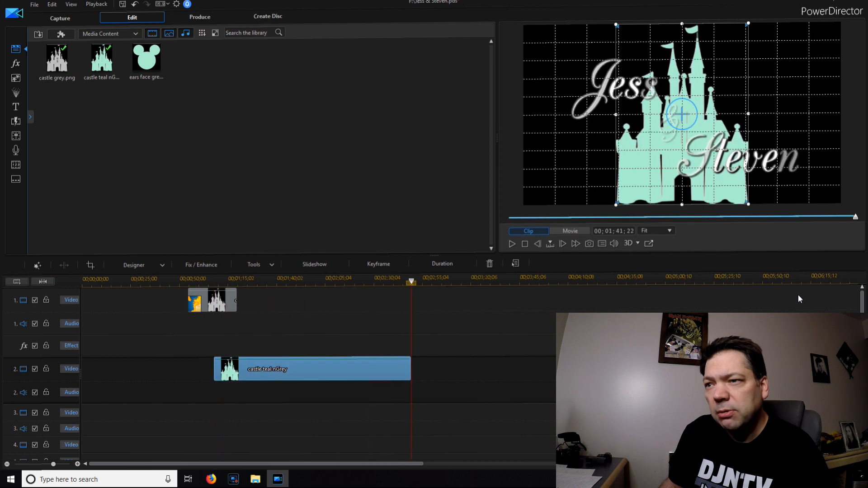
- Enlarge the timeline area and shorten the teal castle clip to end at 2 minutes 40 seconds, before the ampersand title ends
scroll(663, 306, down, 3)
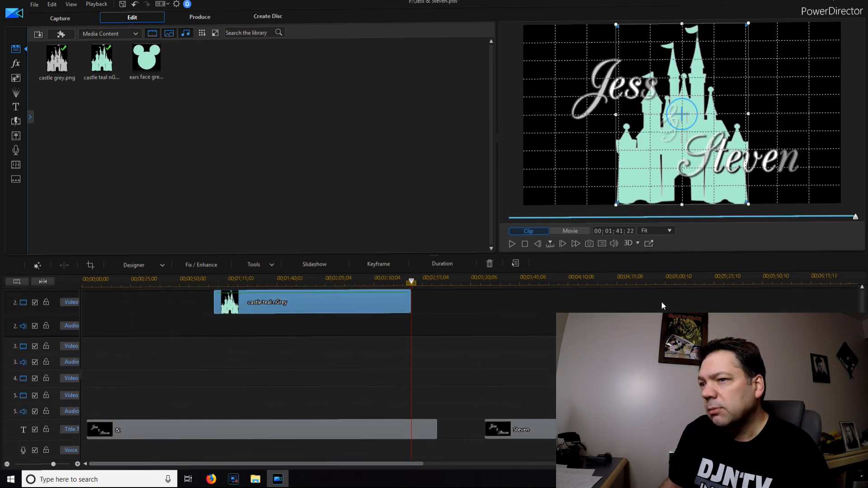
drag(441, 256, 438, 176)
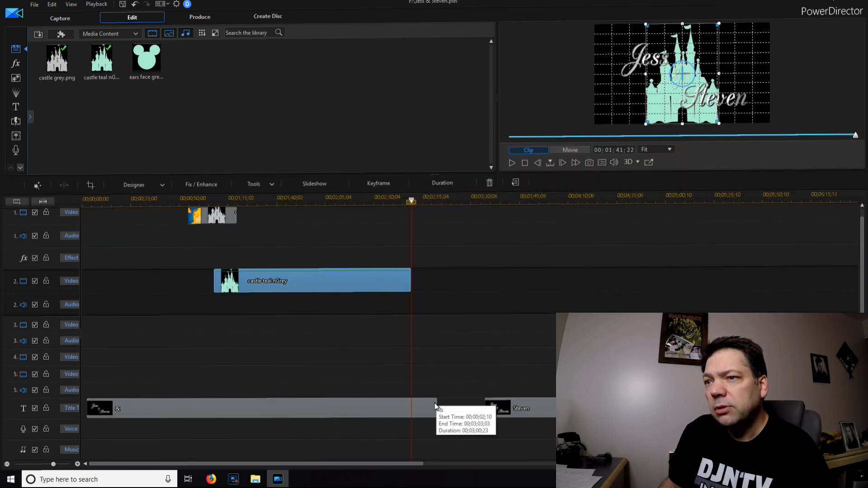
mouse_move(409, 201)
mouse_down()
mouse_move(397, 203)
mouse_move(419, 206)
mouse_move(404, 206)
mouse_up()
click(403, 275)
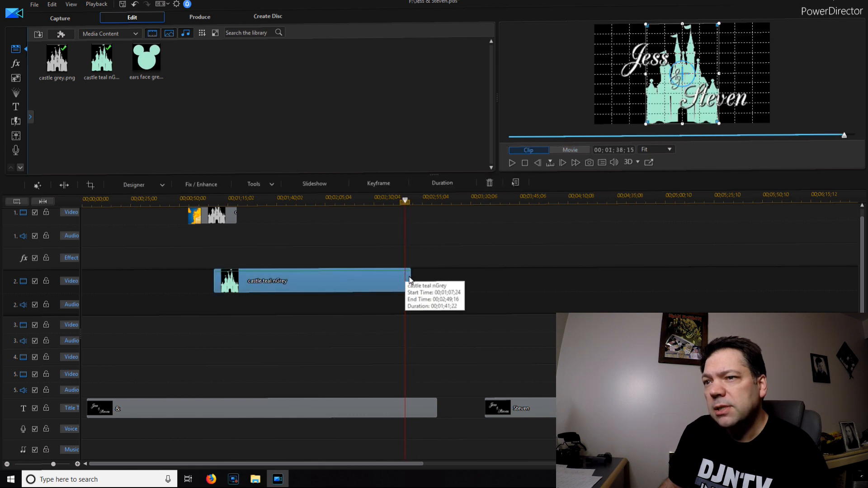
drag(403, 275, 392, 284)
drag(392, 203, 441, 211)
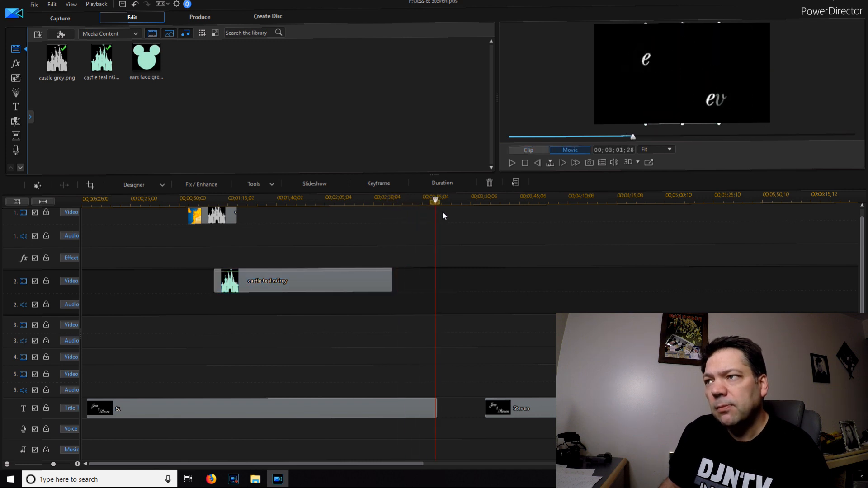
click(382, 213)
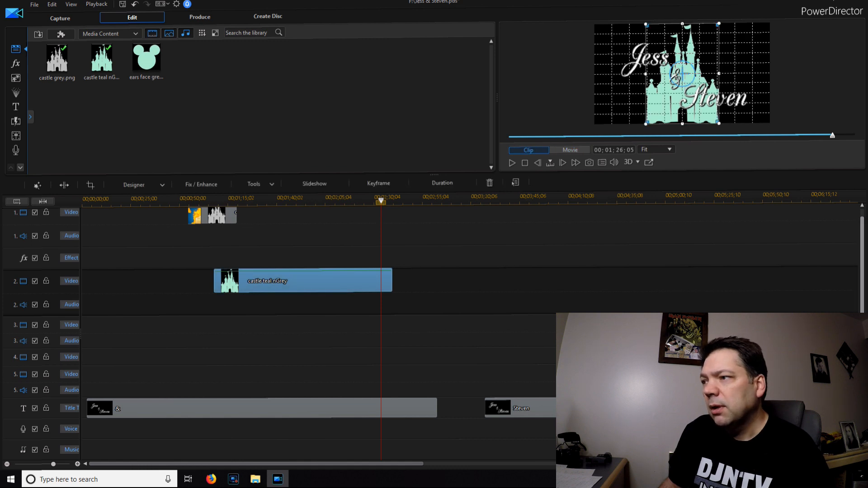
- Add the Burning transition at the beginning of the teal castle clip and set its duration to 7 seconds
drag(863, 248, 862, 239)
click(194, 227)
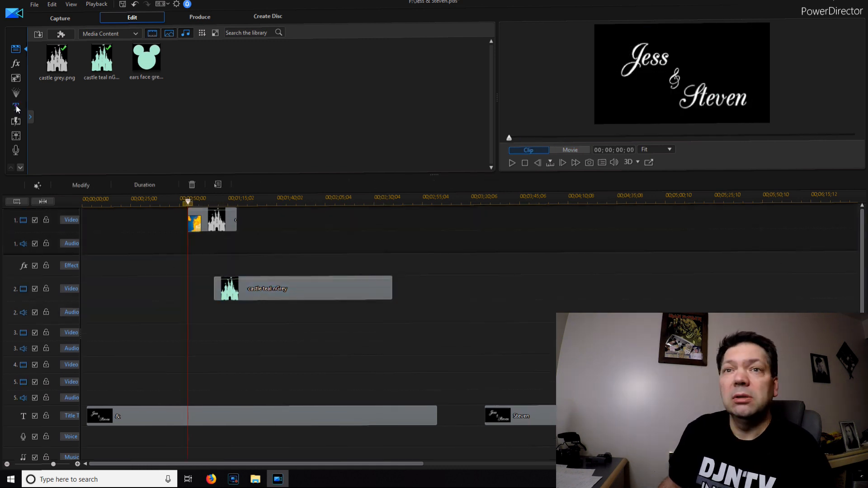
click(15, 107)
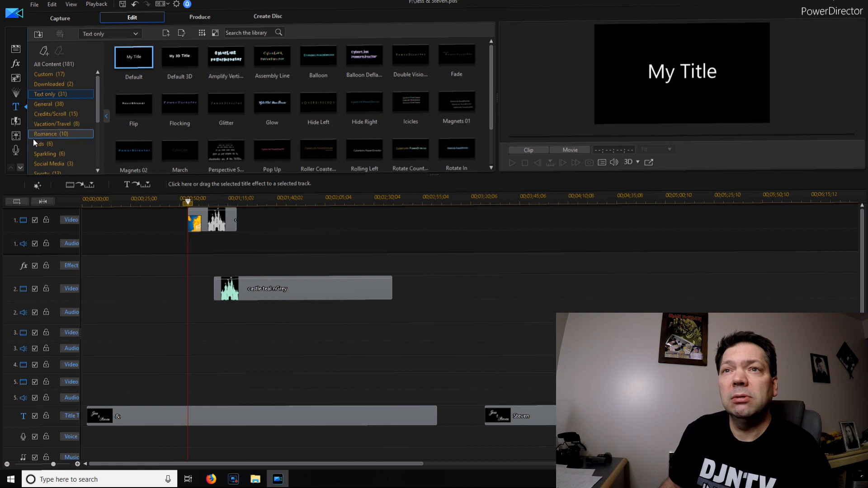
click(18, 121)
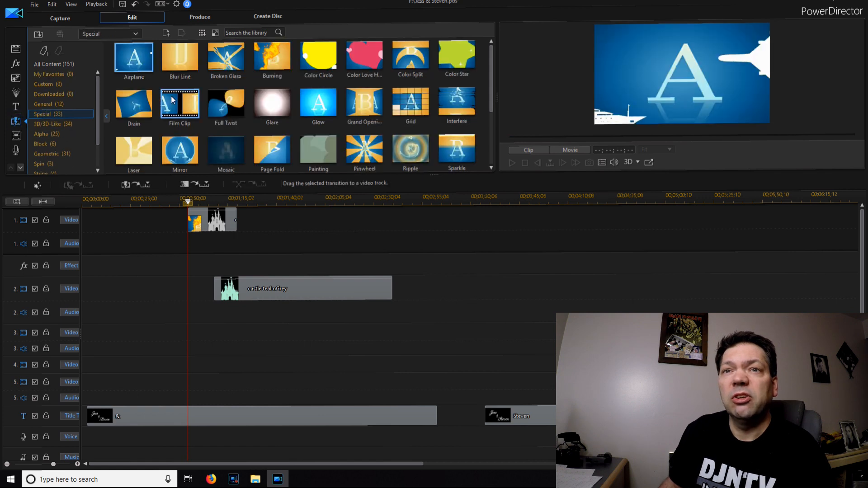
mouse_move(275, 64)
mouse_down()
mouse_move(259, 278)
mouse_move(216, 292)
mouse_up()
double_click(216, 292)
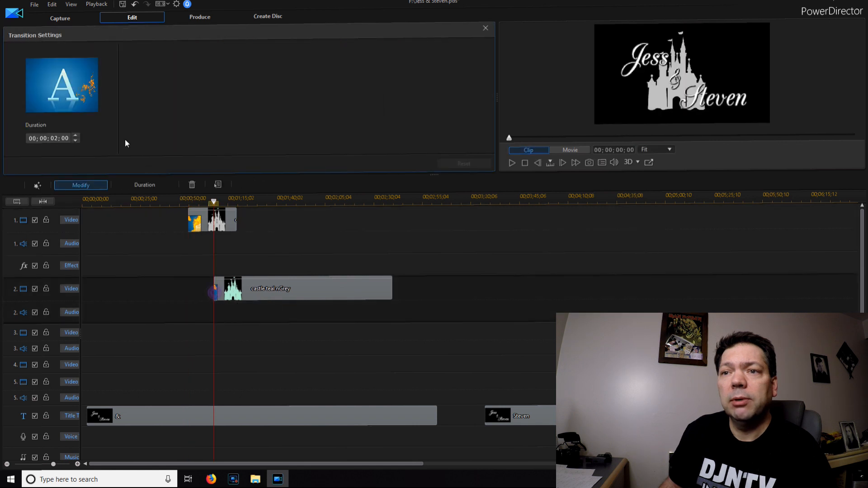
click(56, 139)
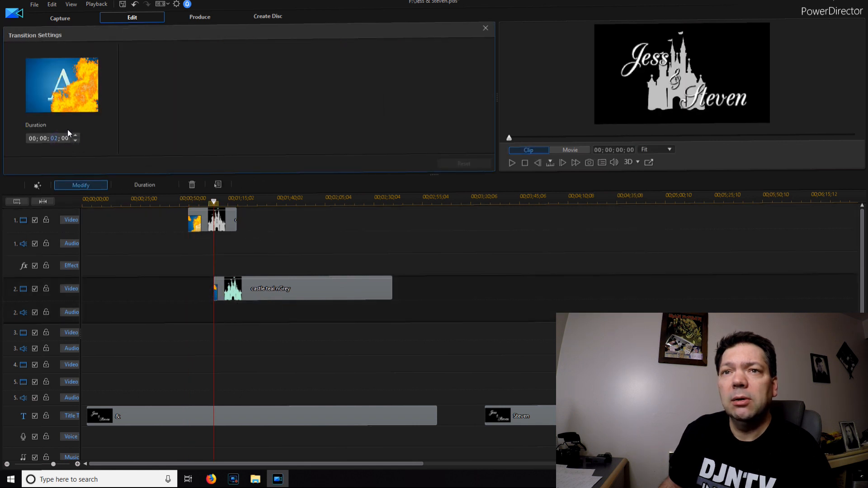
text(07)
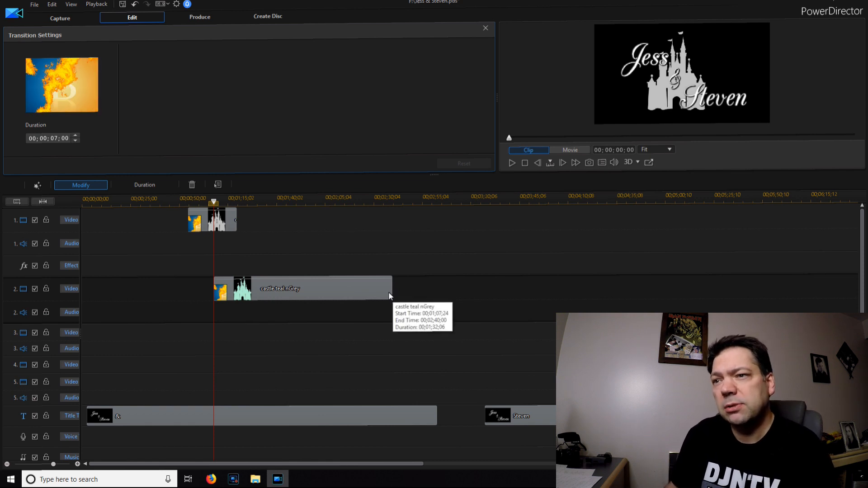
- Play the movie from the start of the grey castle clip through the teal castle's Burning transition
click(187, 201)
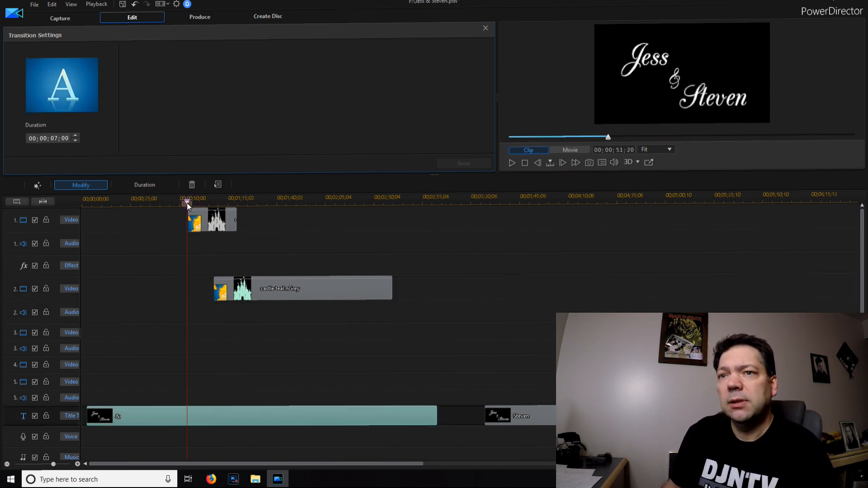
click(579, 151)
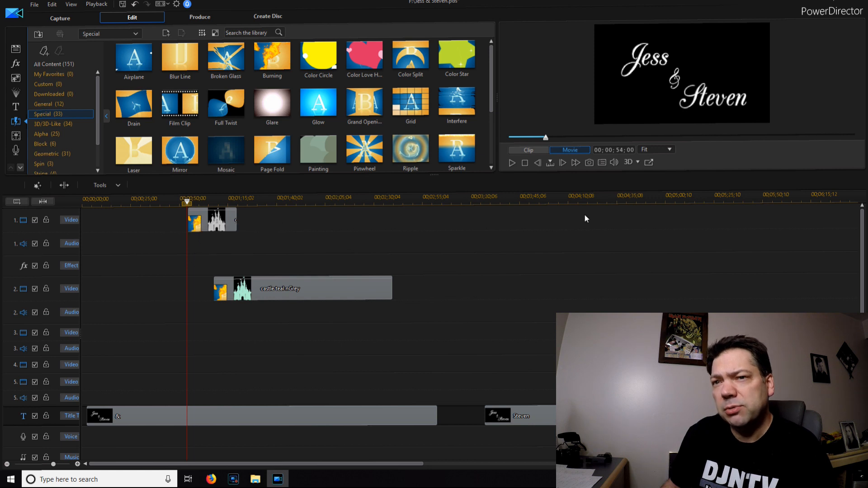
click(224, 220)
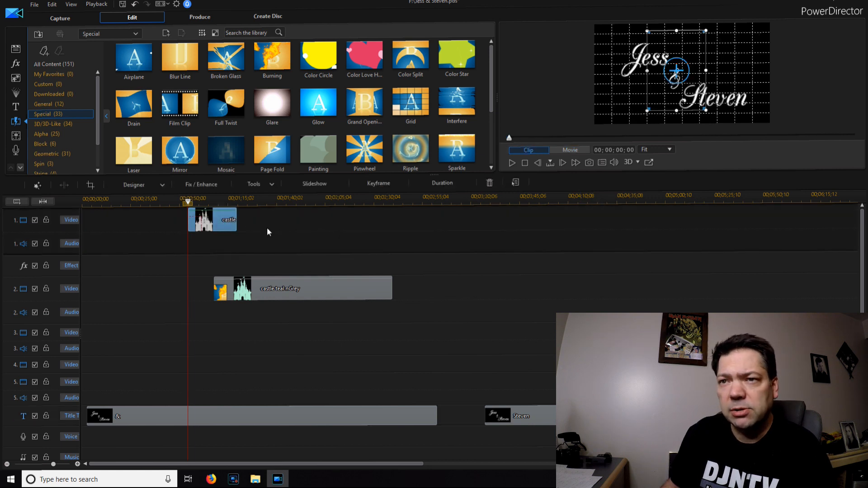
click(560, 152)
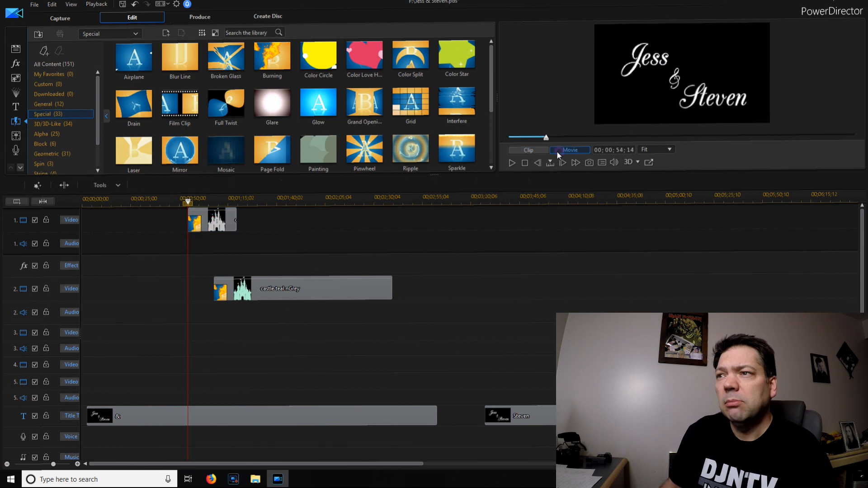
click(512, 163)
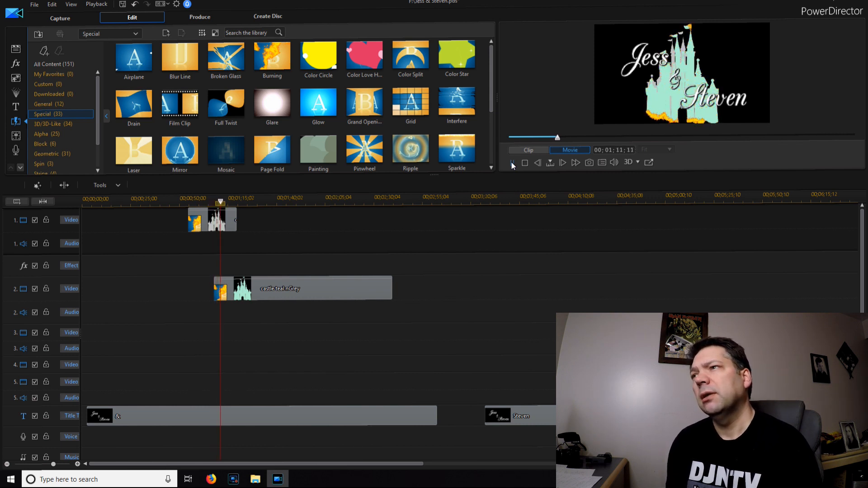
click(511, 161)
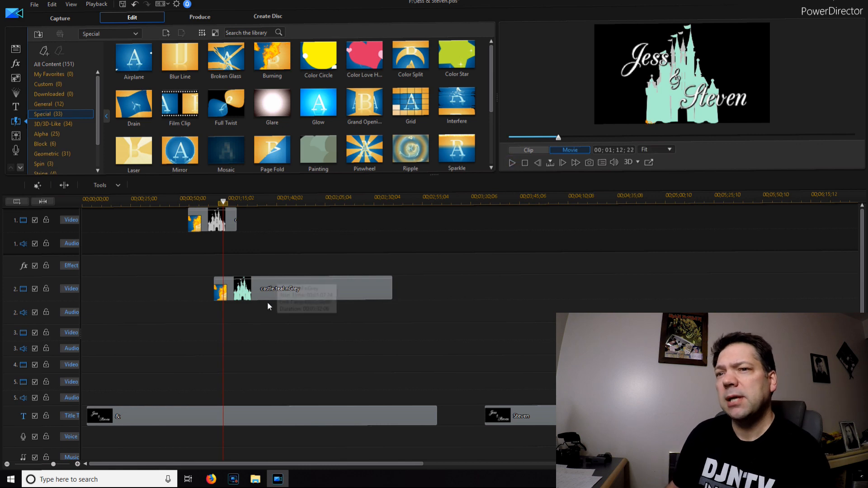
- Open the teal castle clip in the PiP Designer and nudge the castle slightly to line it up over the grey castle
click(278, 294)
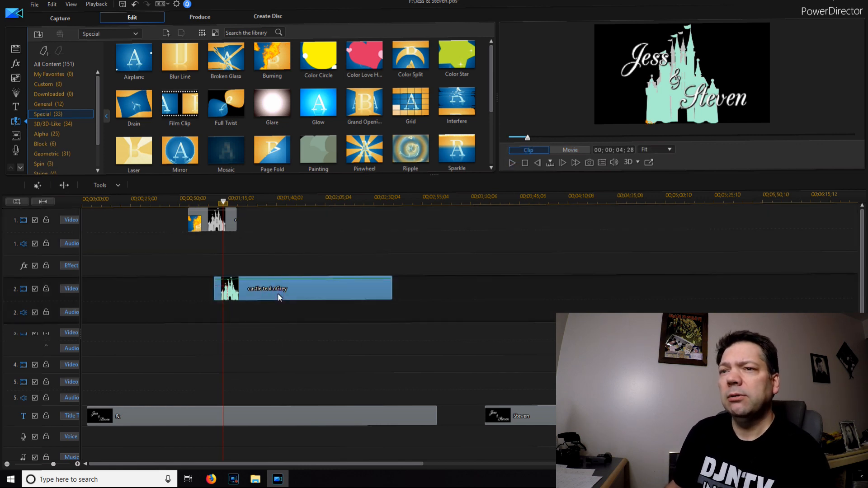
double_click(278, 293)
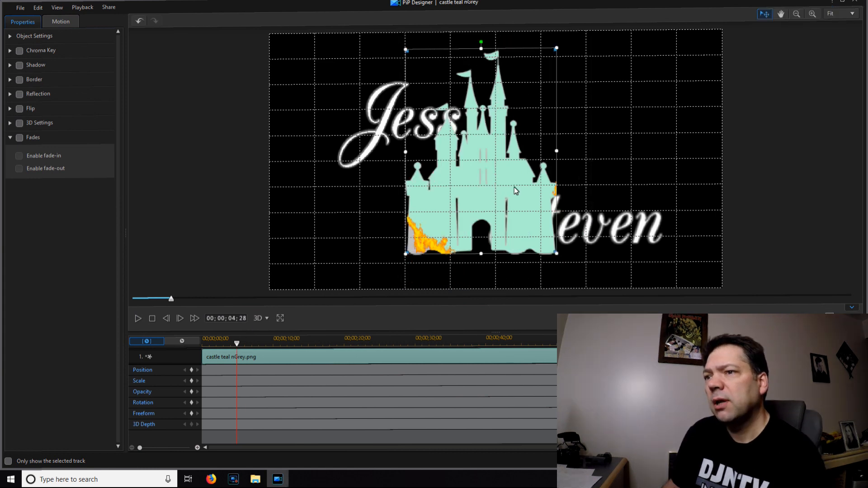
drag(514, 188, 512, 188)
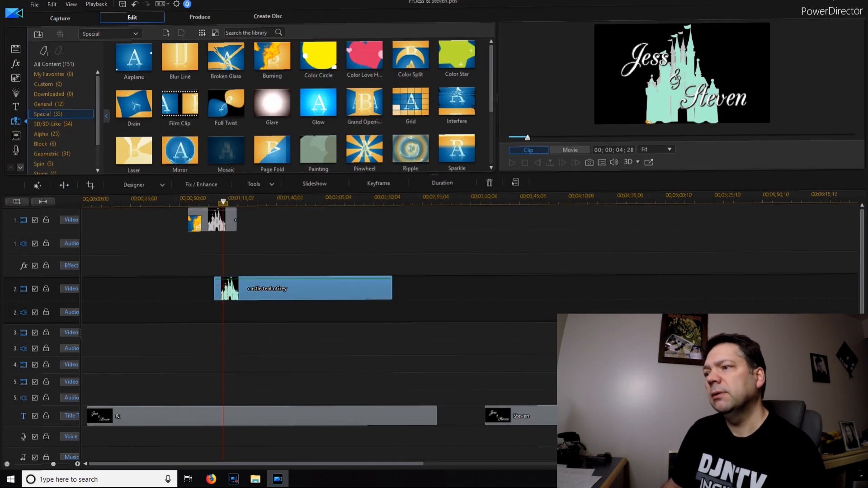
- Move the teal castle clip to start at 00;01;05;21 and shorten the grey castle clip to end at about 00;01;12;22
click(295, 289)
drag(295, 290, 292, 290)
click(233, 221)
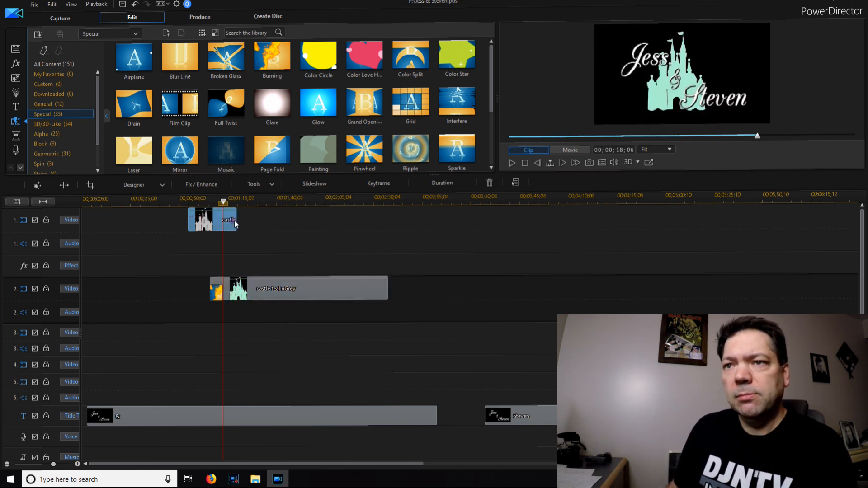
drag(234, 222, 223, 226)
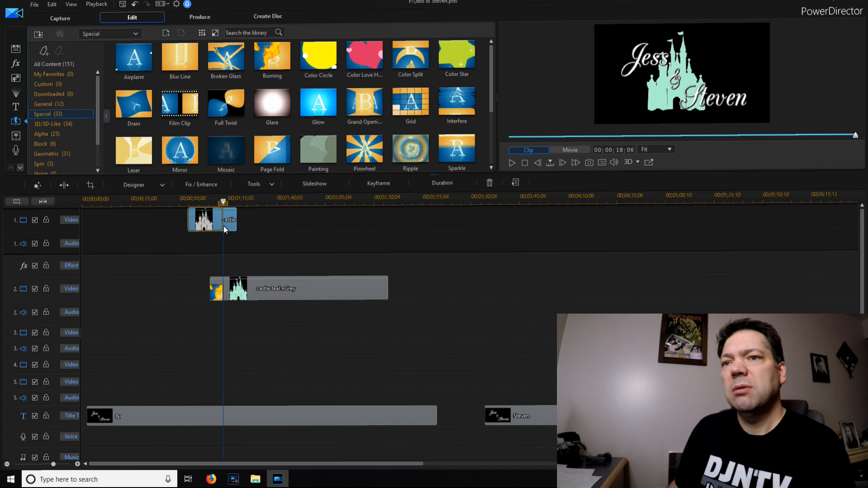
- Enlarge the preview area and play the movie from 00;00;54;00 through the change from grey to teal castle
click(187, 203)
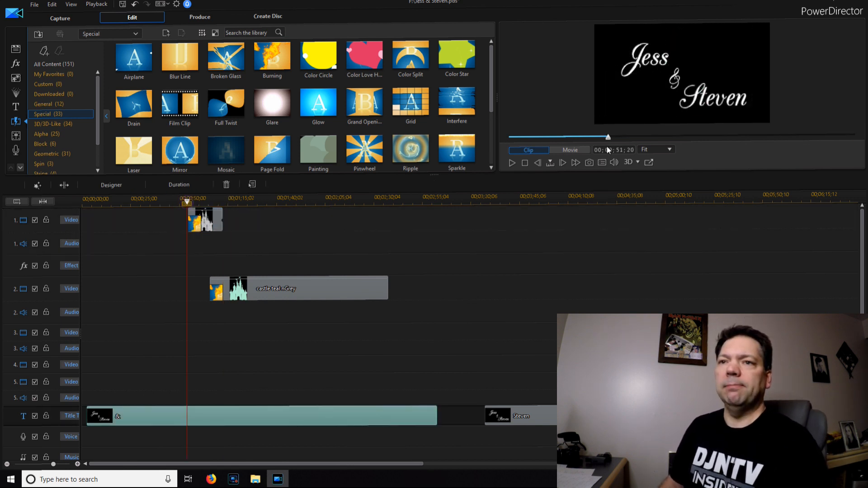
click(582, 150)
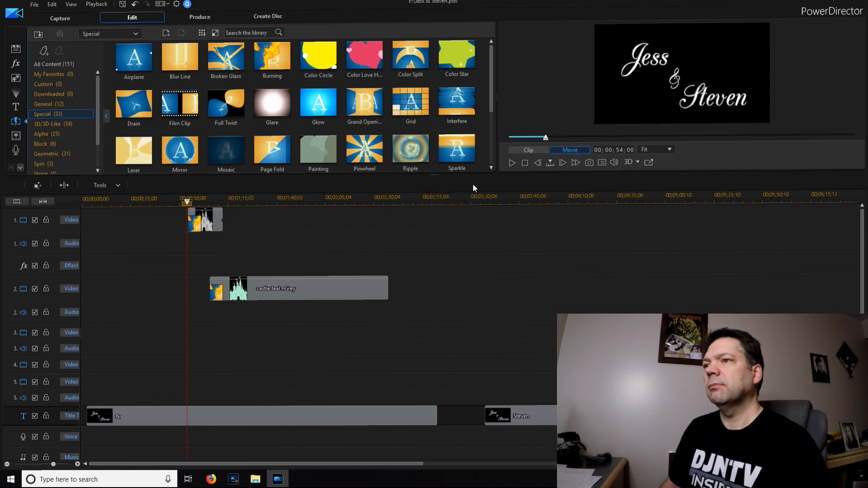
drag(435, 176, 451, 256)
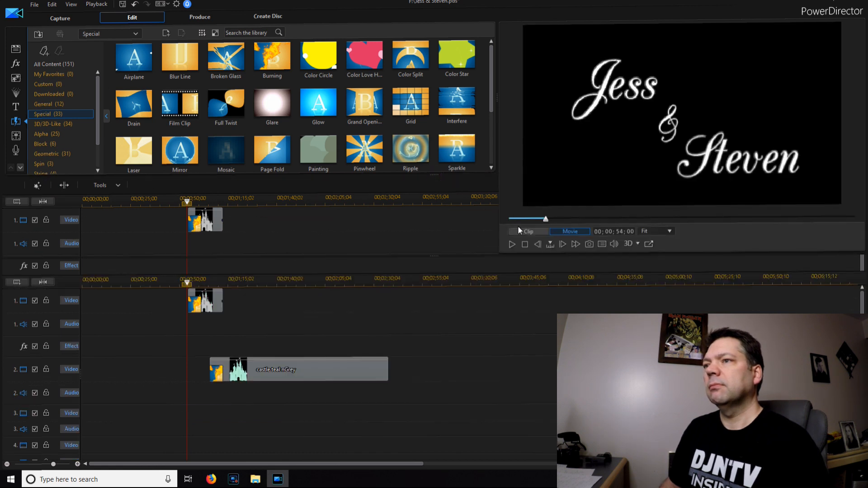
click(511, 245)
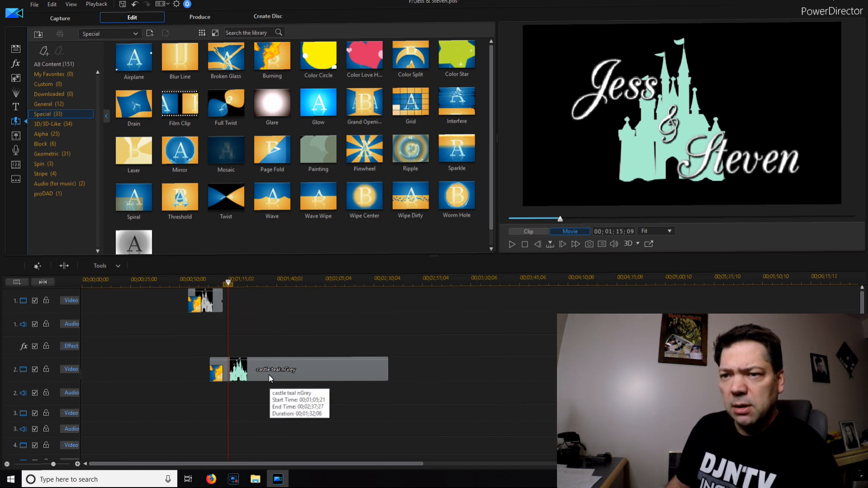
- Move the teal castle clip to start at about 1 minute 1 second and shorten the grey castle clip to end at 00;01;08;07
scroll(289, 380, up, 4)
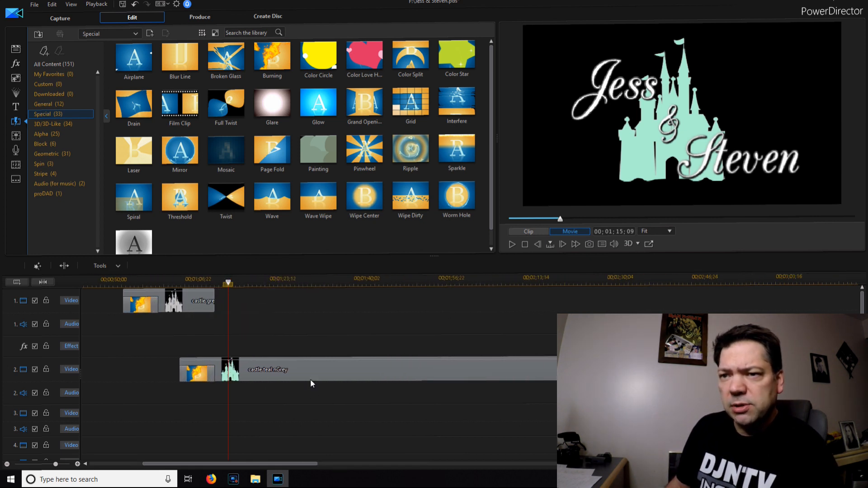
drag(311, 369, 289, 373)
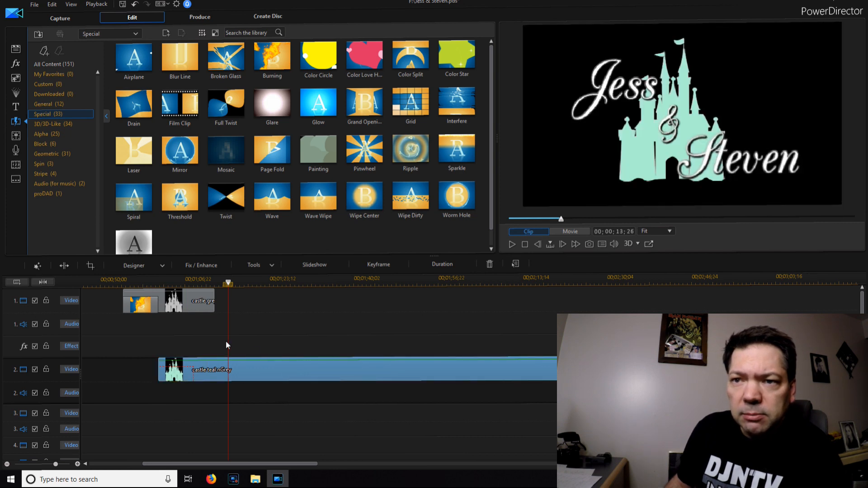
drag(210, 303, 196, 306)
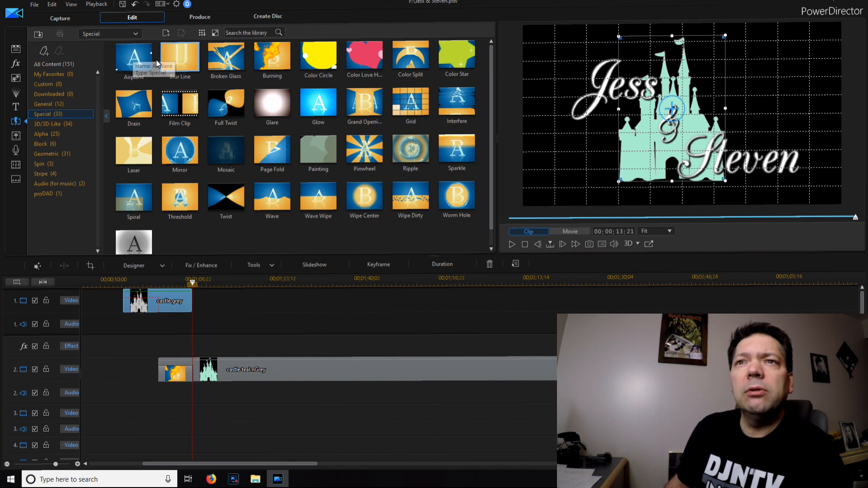
- Enable a fade-out on the grey castle clip in the PiP Designer
double_click(171, 303)
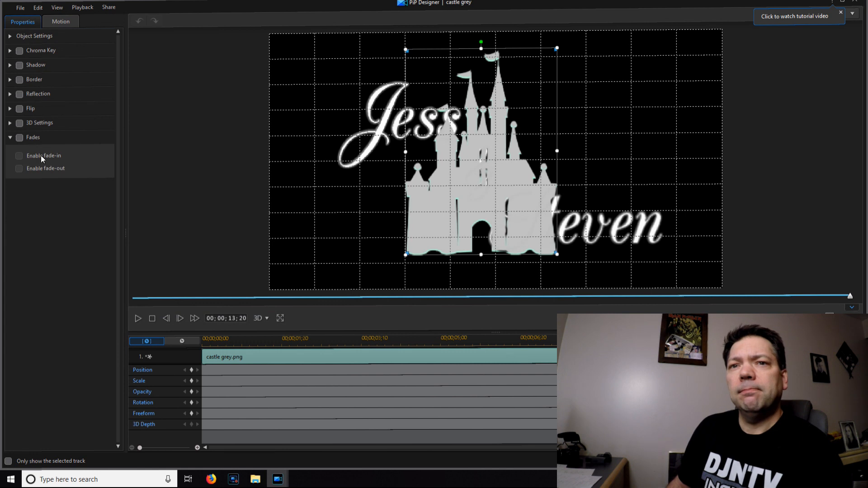
click(19, 139)
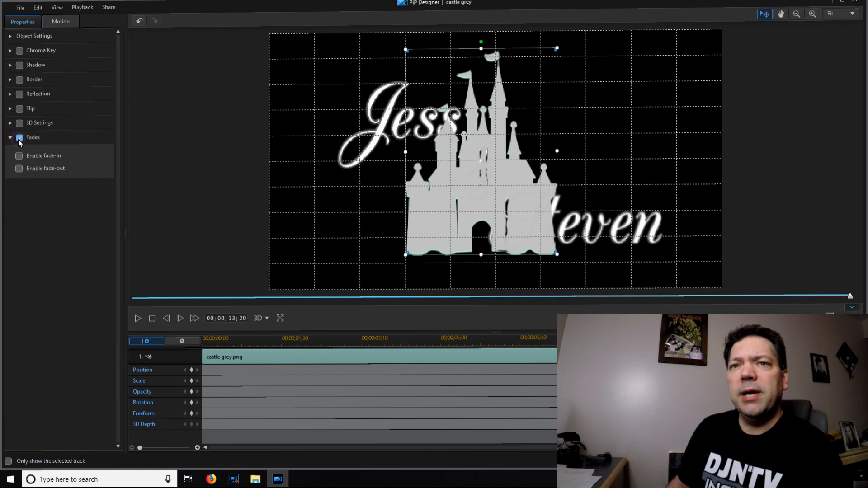
click(19, 169)
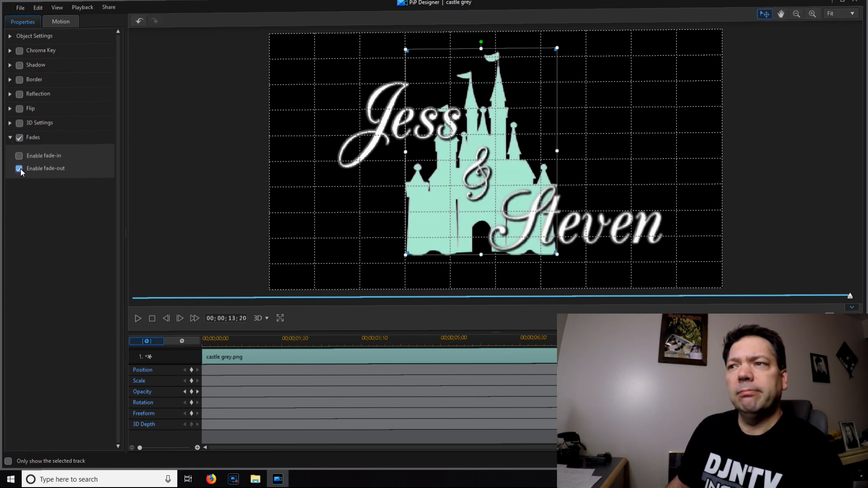
click(832, 461)
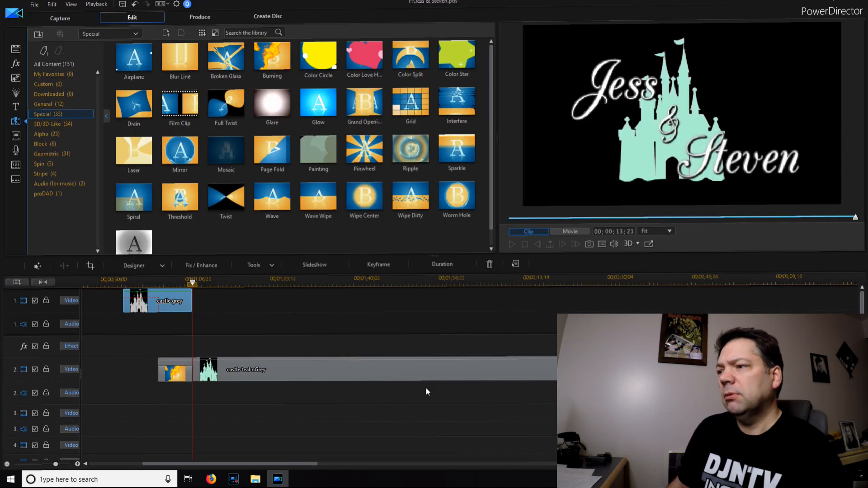
- Play the movie from 00;01;04;23 to check the grey castle's fade-out under the teal castle
drag(193, 283, 174, 284)
click(184, 297)
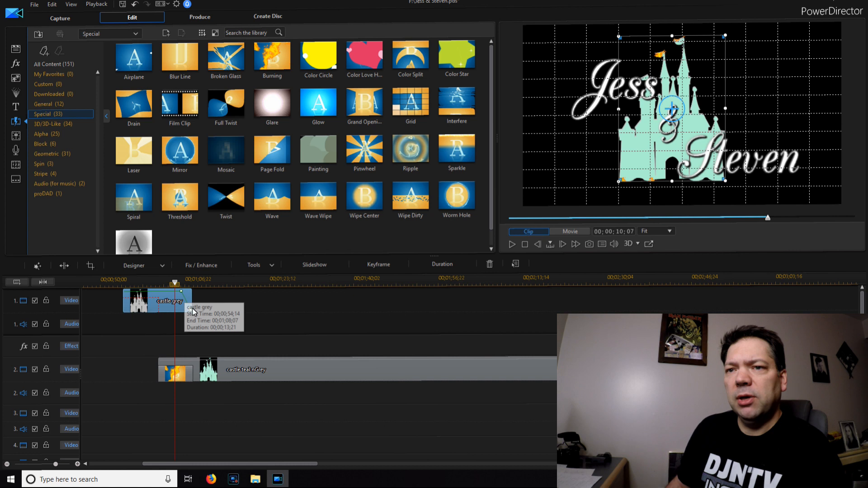
click(556, 232)
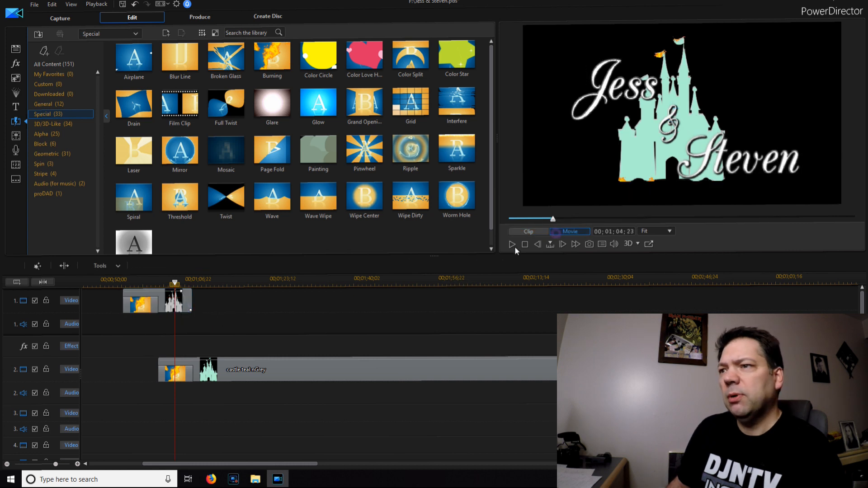
click(512, 244)
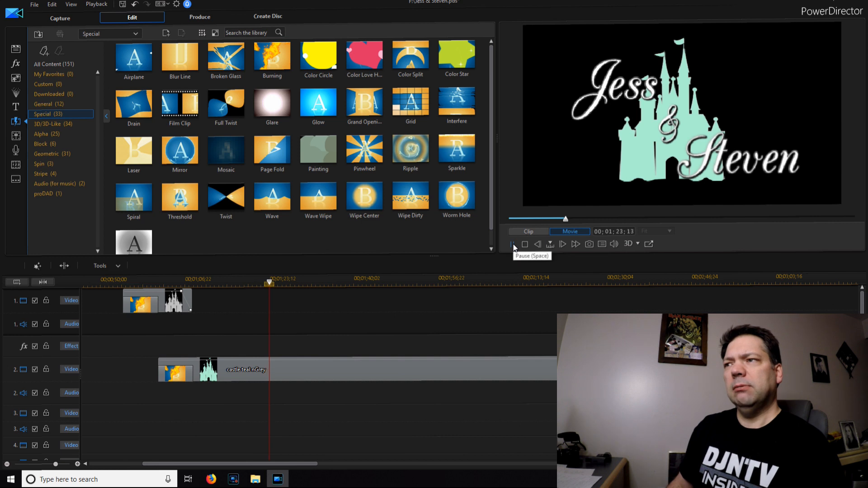
- Place the teal mouse ears image on video track 1 at 00;01;24;00
click(20, 52)
drag(146, 63, 316, 309)
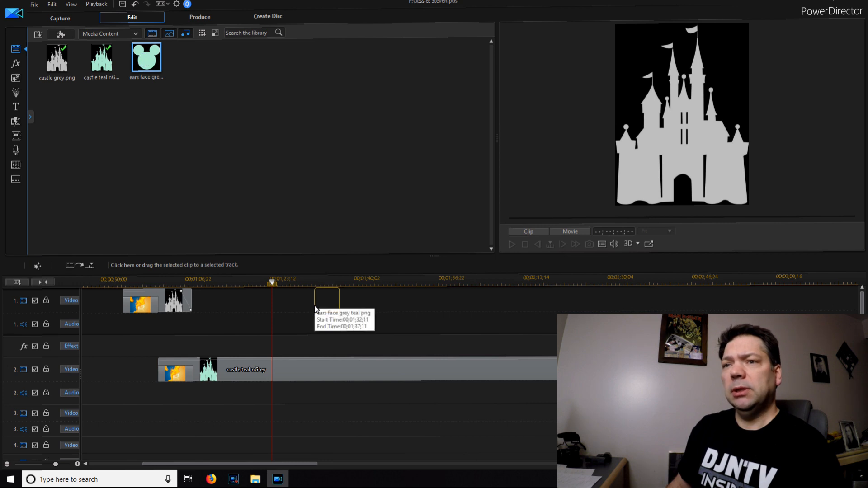
drag(315, 309, 274, 313)
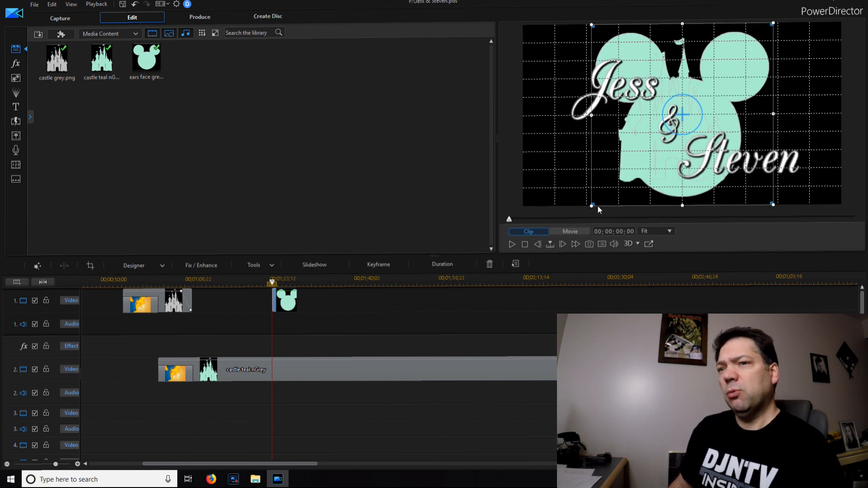
- Shrink the mouse ears image and position it beside the castle's spires, just above the second name
drag(598, 205, 704, 103)
drag(734, 66, 771, 96)
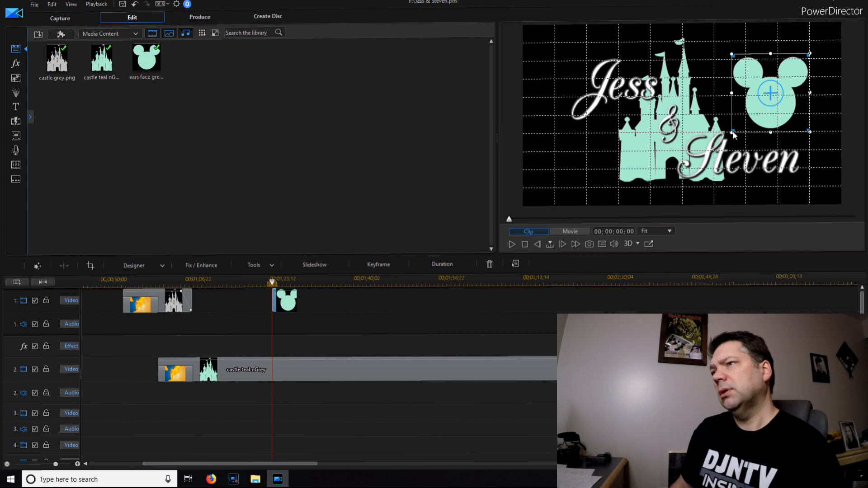
drag(733, 134, 746, 127)
drag(773, 93, 766, 93)
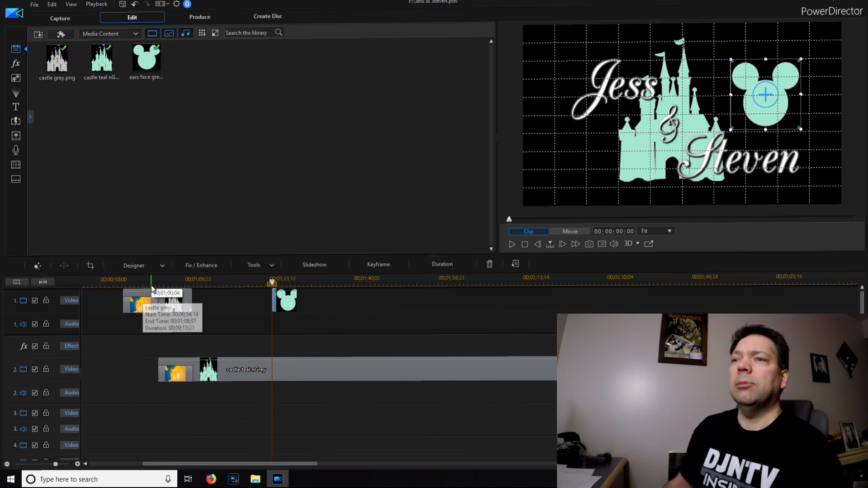
- Add the Rotate CW transition at the beginning of the mouse ears clip and play it back
click(16, 125)
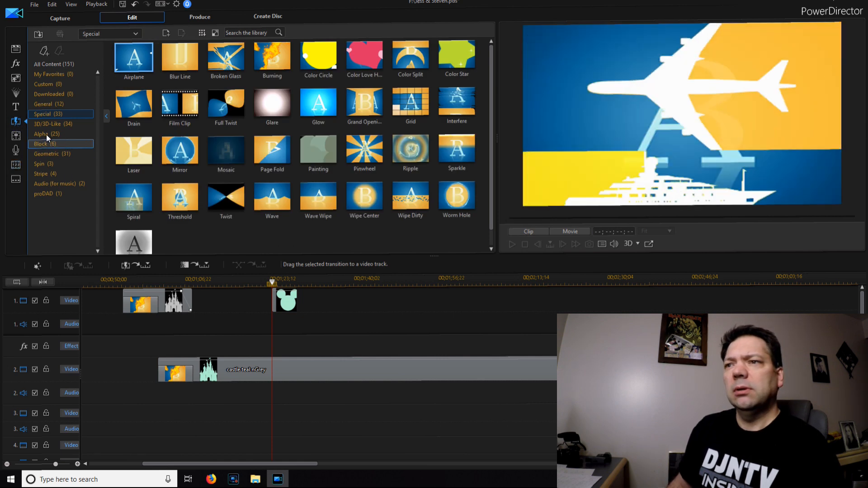
click(54, 106)
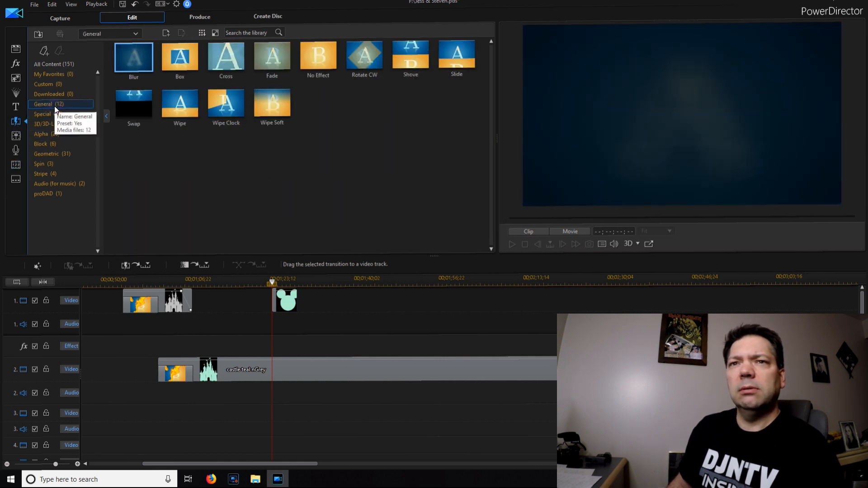
drag(365, 57, 281, 306)
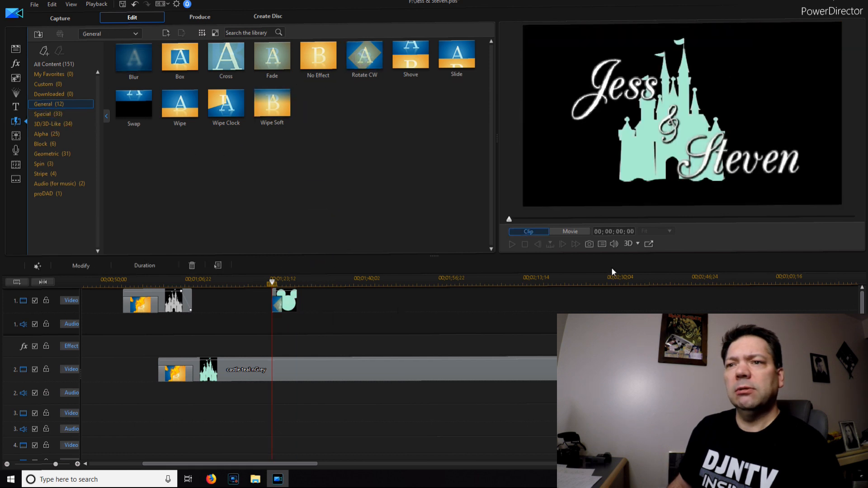
click(511, 246)
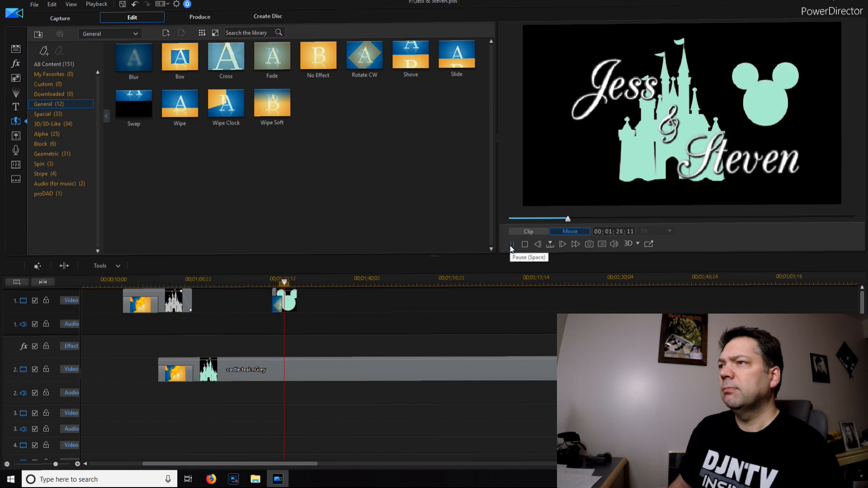
click(270, 282)
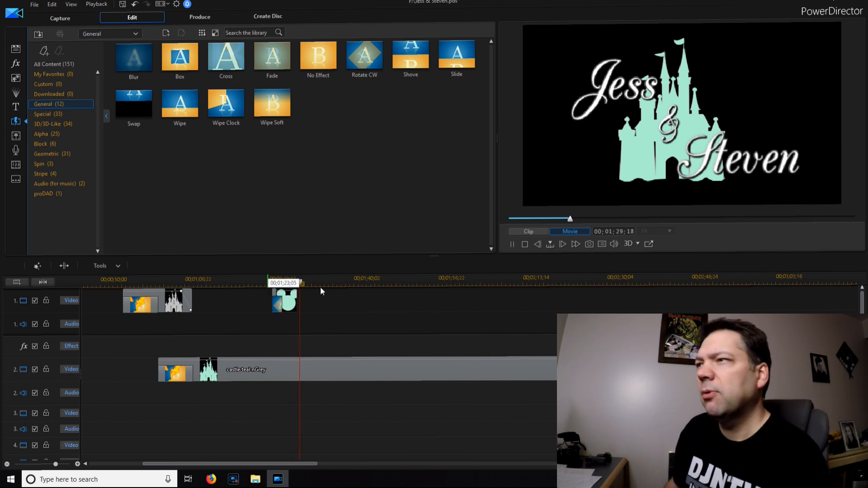
click(525, 244)
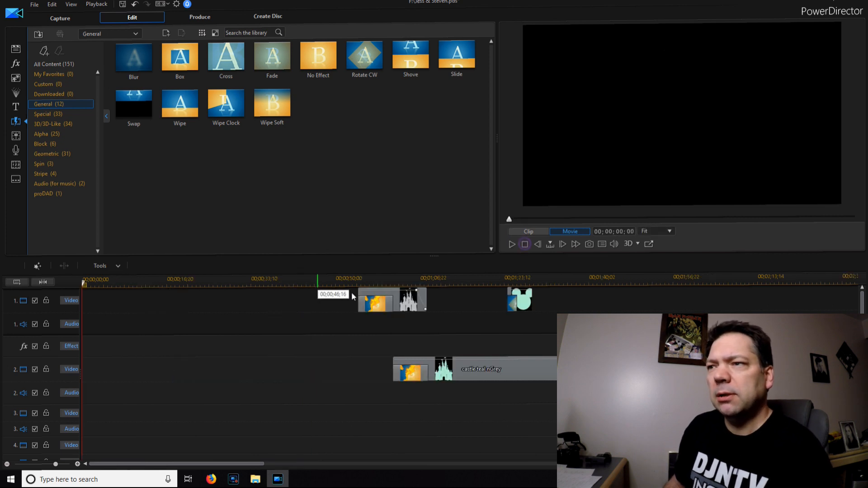
- Extend the mouse ears clip on video track 1 to end at 00;02;19;21
click(545, 307)
click(529, 302)
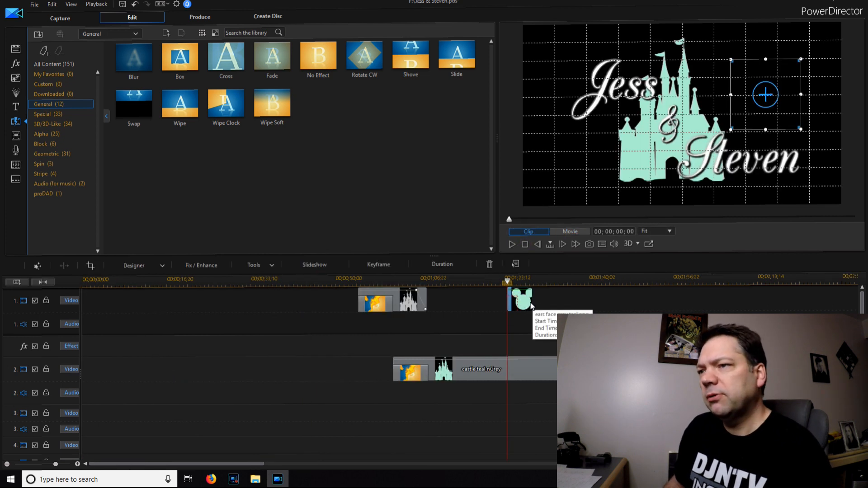
drag(532, 303, 788, 300)
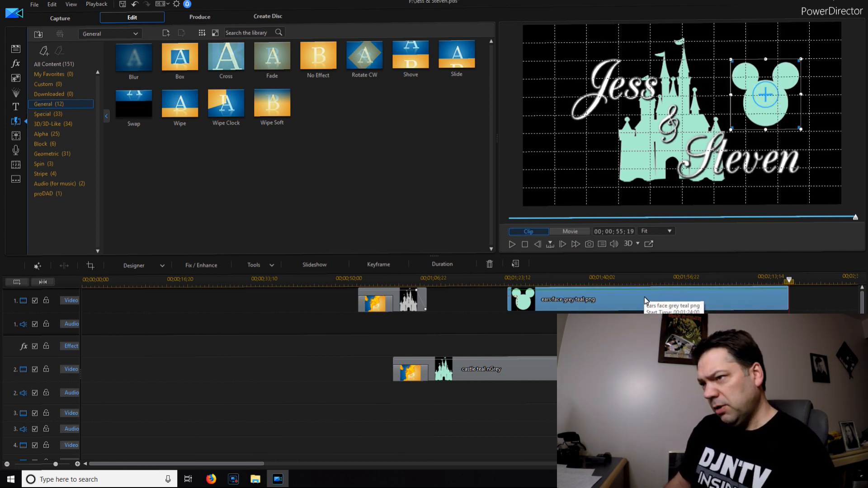
- Add the Rotate CW transition at the end of the mouse ears clip and play it back
drag(258, 464, 294, 465)
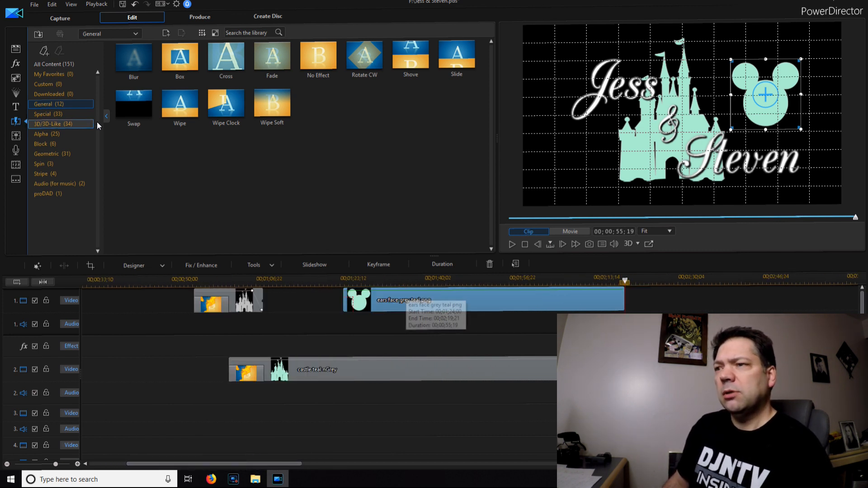
click(362, 56)
drag(626, 310, 627, 310)
click(512, 245)
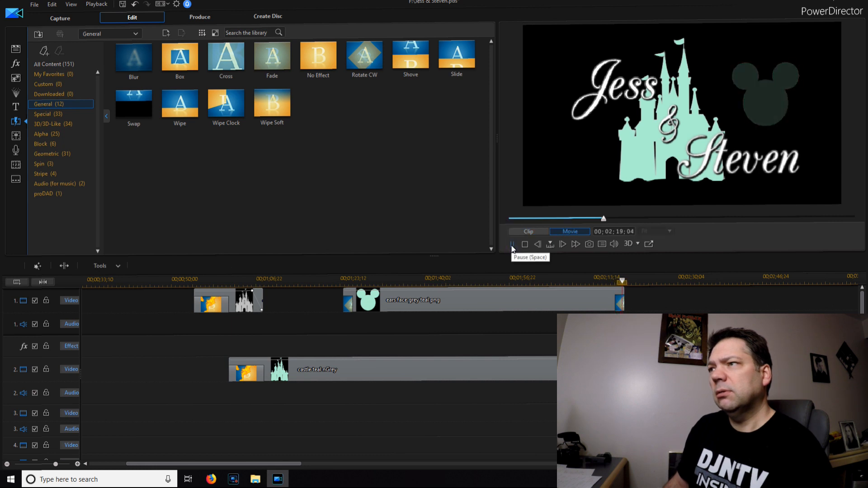
- Remove the Rotate CW transition from the end of the mouse ears clip
click(624, 306)
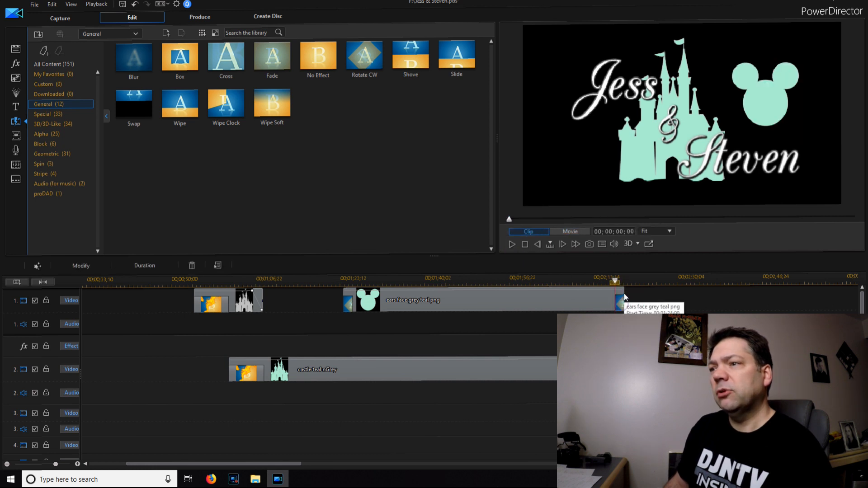
click(626, 299)
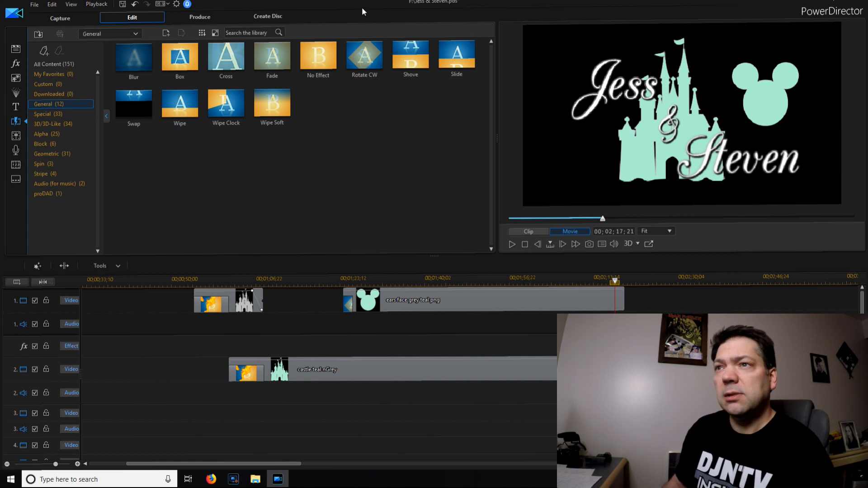
- Try a transition from the Special category at the end of the mouse ears clip and remove it
click(58, 116)
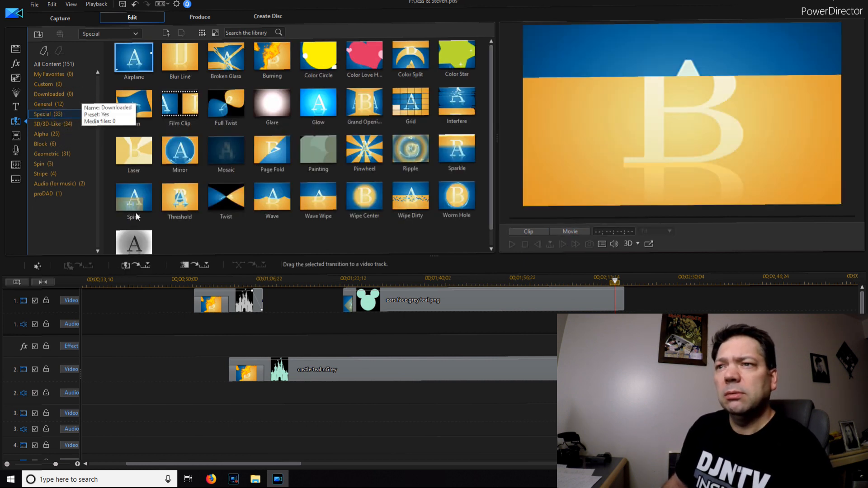
click(513, 245)
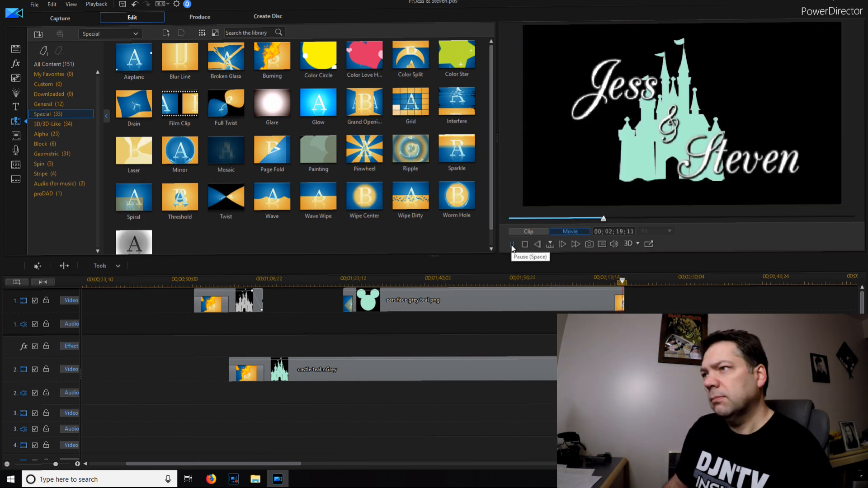
click(512, 244)
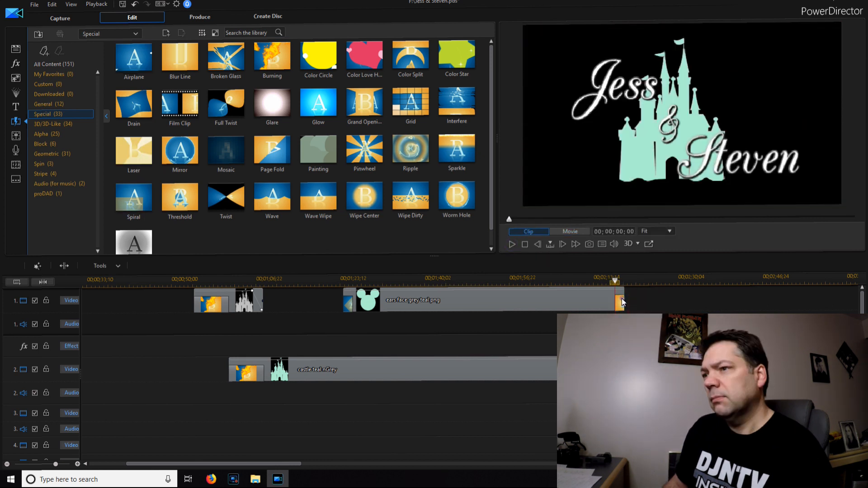
click(616, 299)
click(570, 232)
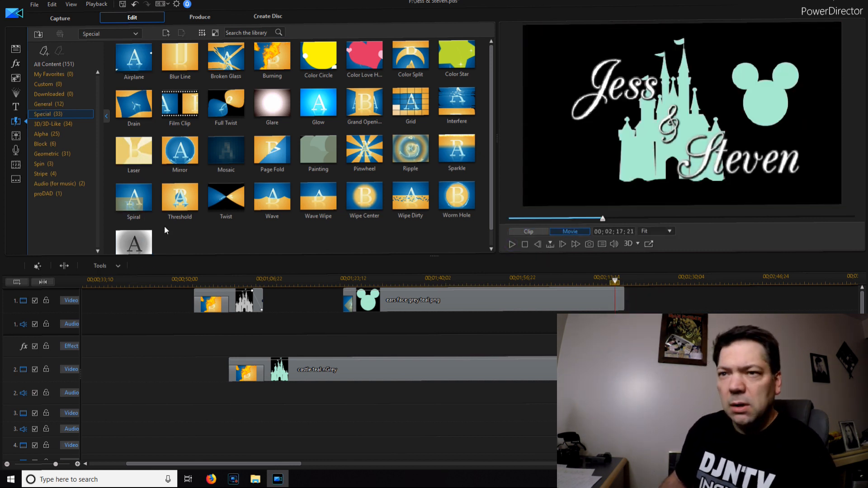
- Add the "Evaporate - B..." Alpha transition at the end of the mouse ears clip and play it back
click(48, 131)
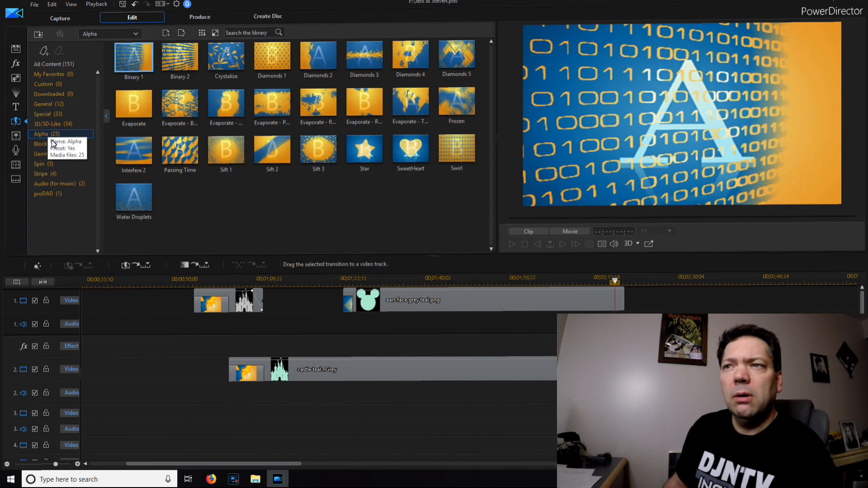
drag(177, 107, 620, 301)
click(509, 244)
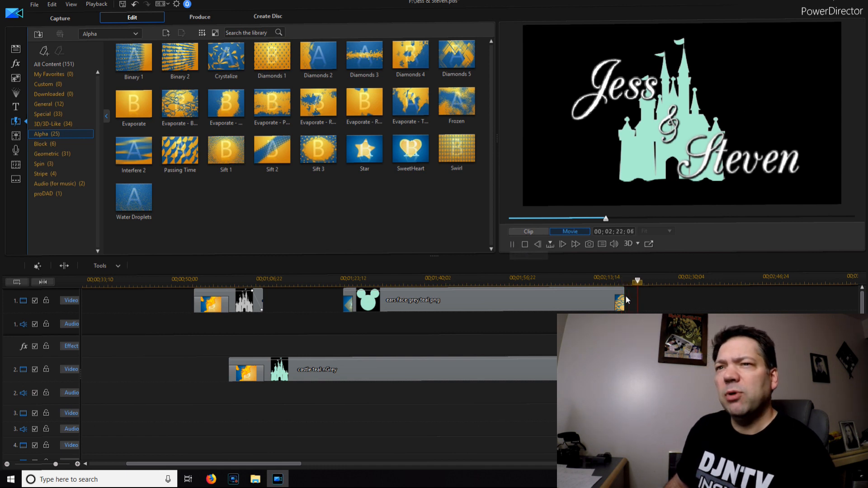
click(512, 245)
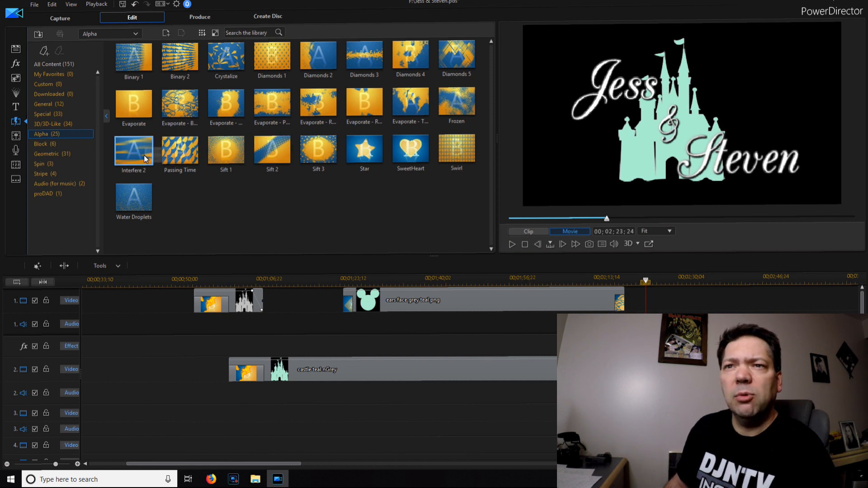
- Lengthen the Evaporate transition on the mouse ears clip so it starts at about 00;02;13
click(618, 303)
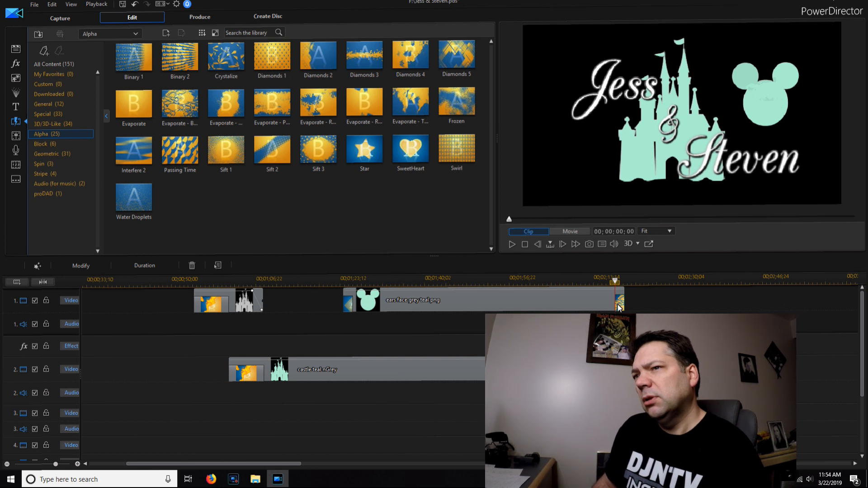
drag(618, 307, 590, 311)
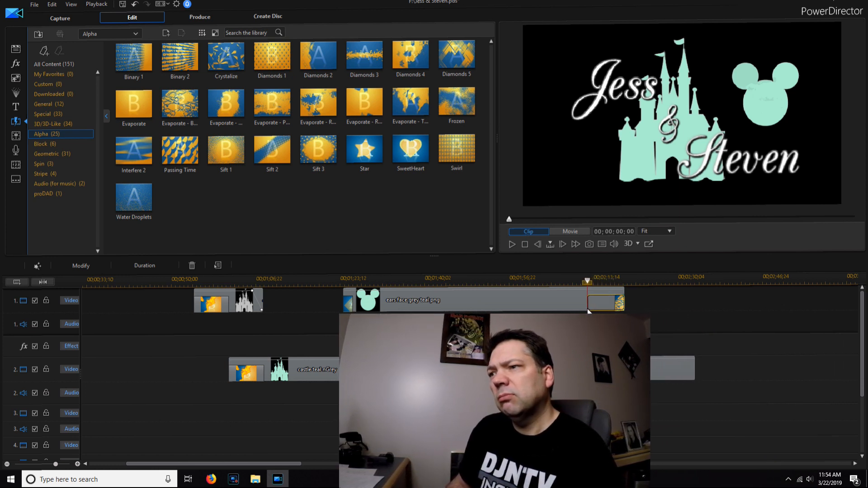
drag(589, 311, 595, 311)
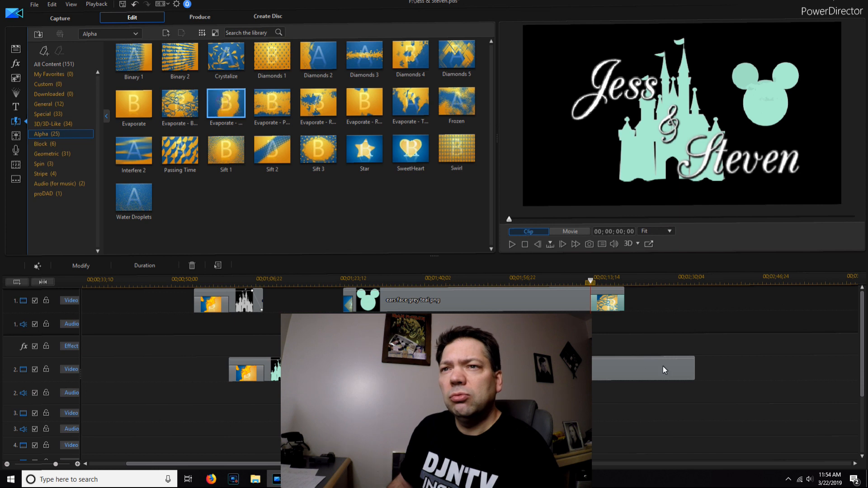
- Try a lengthened Evaporate transition at the end of the teal castle clip on video track 2 and play it back
drag(663, 368, 686, 376)
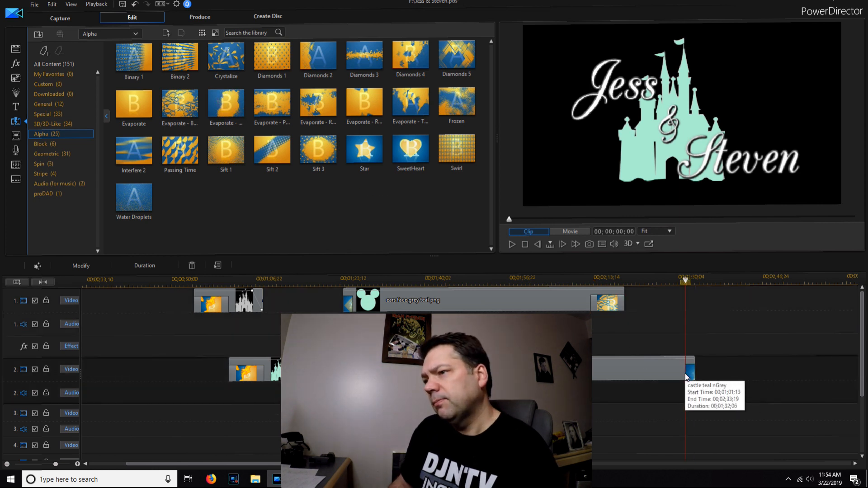
drag(687, 377, 591, 380)
click(560, 231)
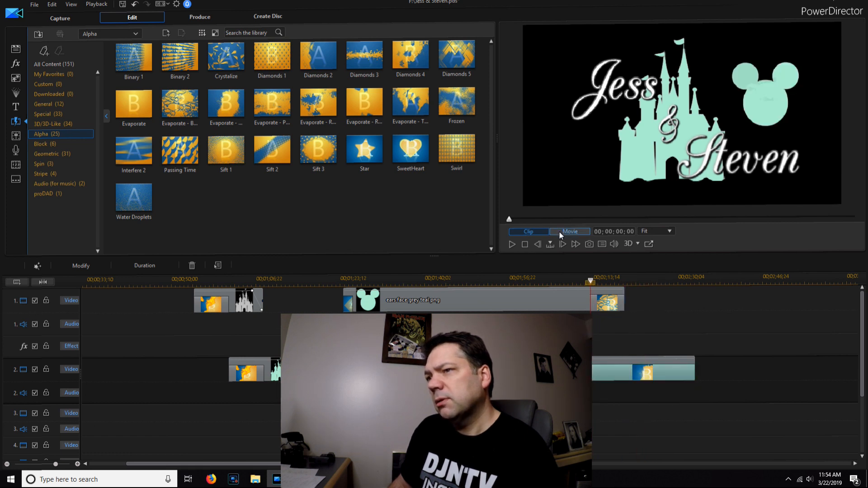
click(510, 243)
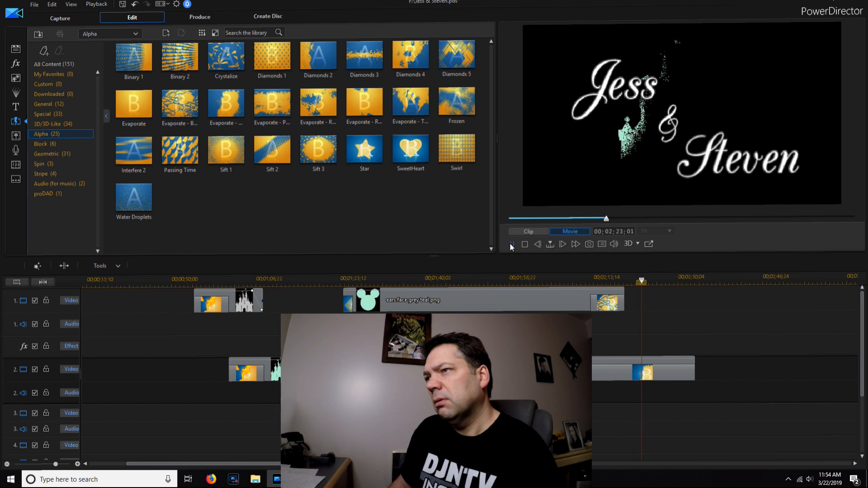
click(510, 243)
- Remove the Evaporate transition from the end of the teal castle clip
click(650, 370)
click(650, 371)
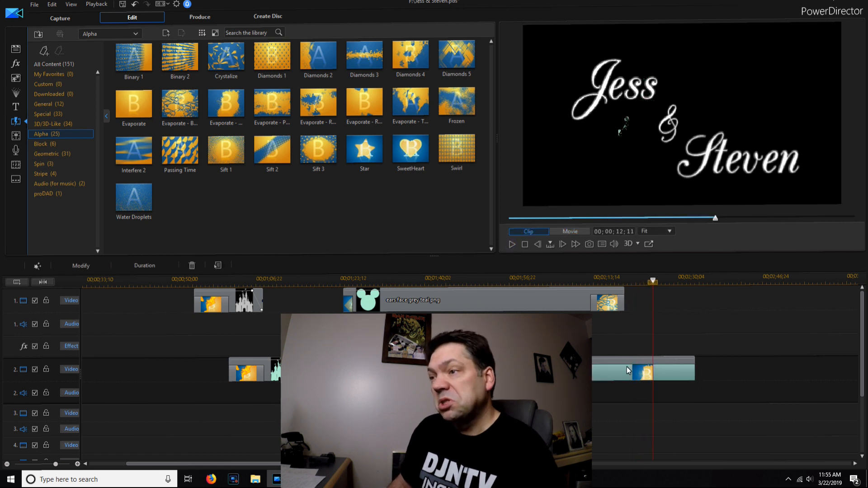
click(633, 360)
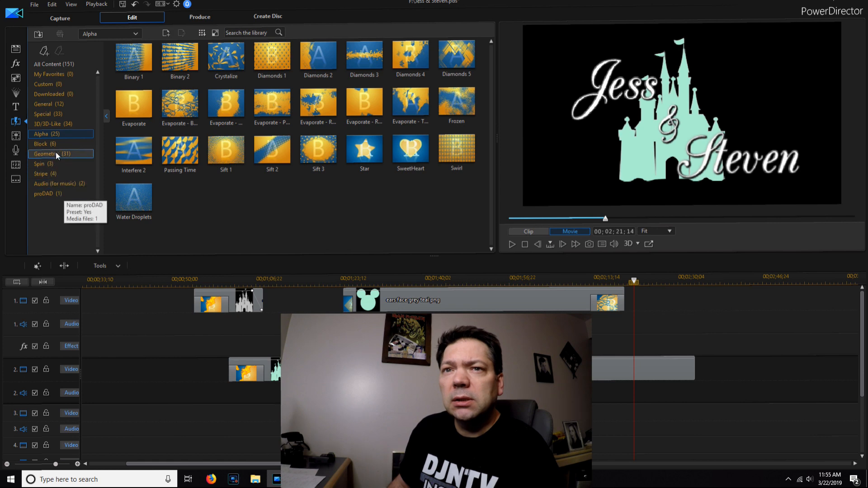
- Add the Magic Blocks transition from the 3D/3D-Like category at the end of the teal castle clip and play it back
click(55, 125)
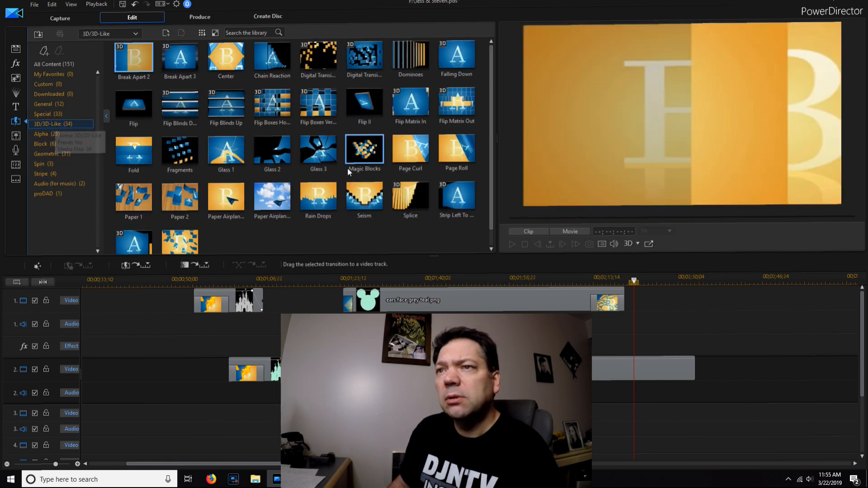
drag(668, 370, 689, 372)
click(511, 245)
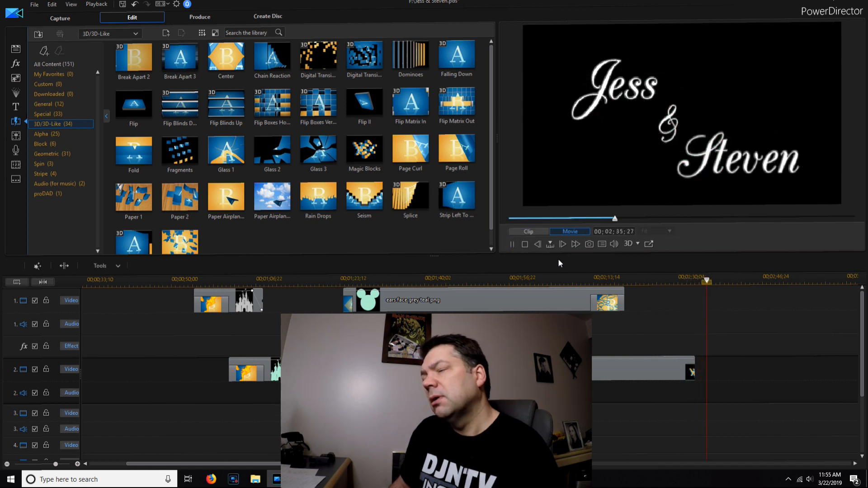
- Lengthen the Magic Blocks transition by moving its start earlier in the teal castle clip, and play back the ending
click(689, 374)
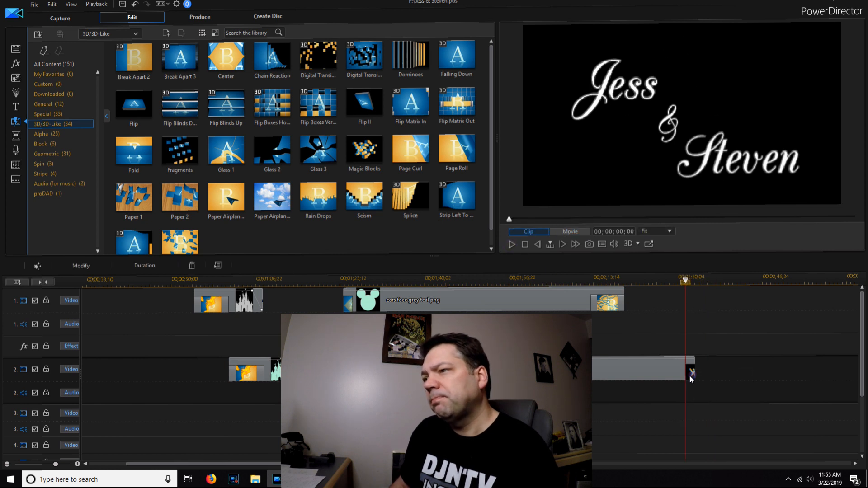
drag(689, 375, 666, 376)
click(511, 244)
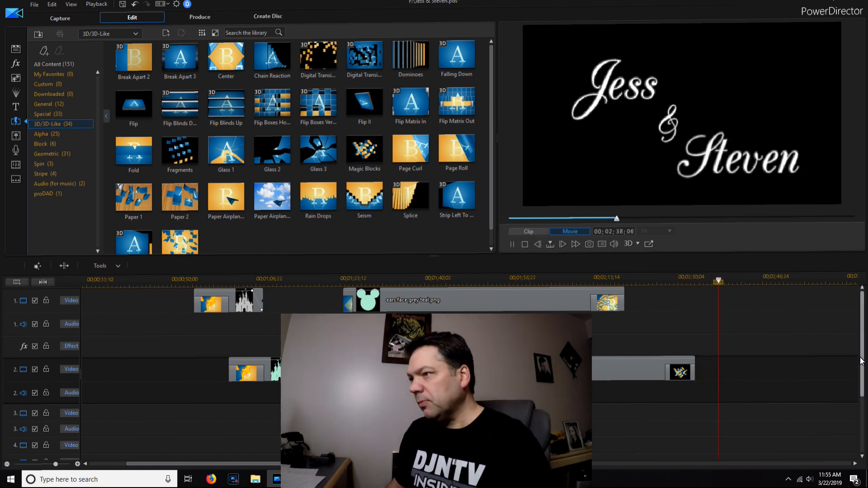
scroll(860, 397, down, 2)
scroll(860, 397, down, 3)
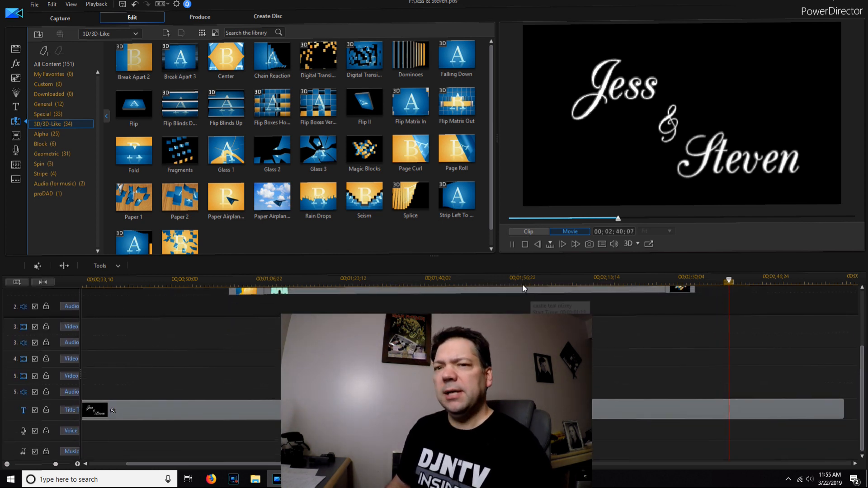
click(525, 245)
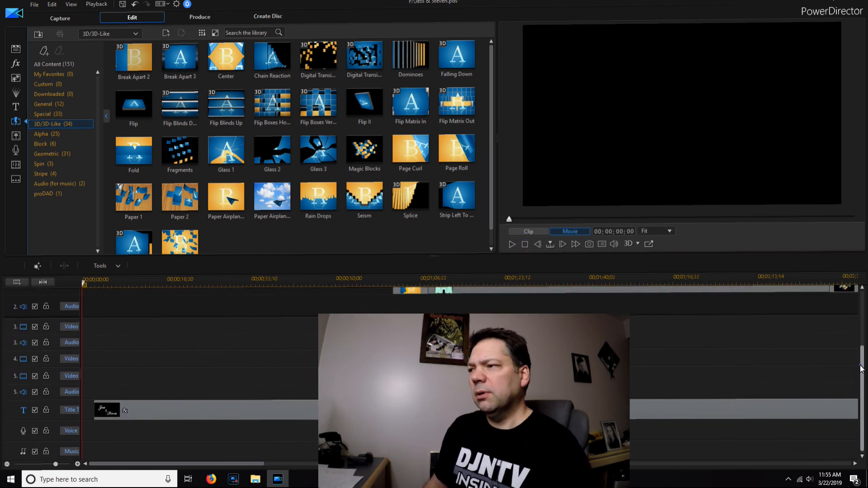
- Open the clip with the names and ampersand on the title track for editing in the Title Designer
scroll(849, 302, up, 5)
scroll(850, 302, down, 3)
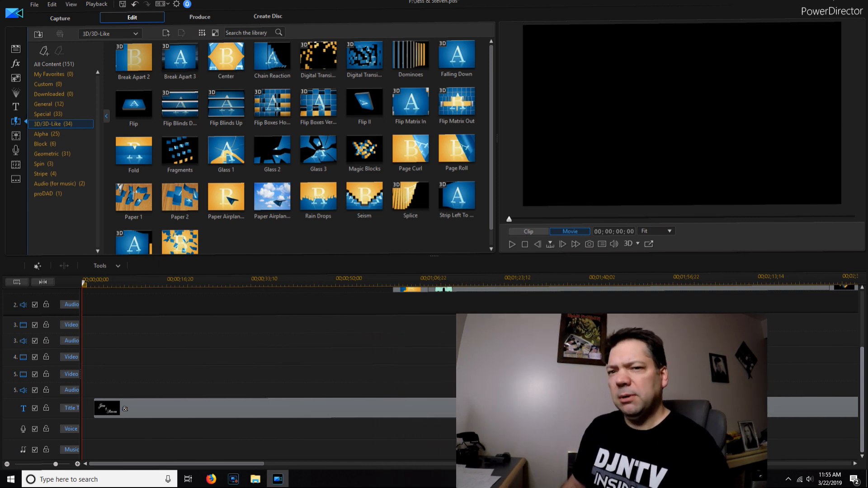
scroll(850, 303, up, 3)
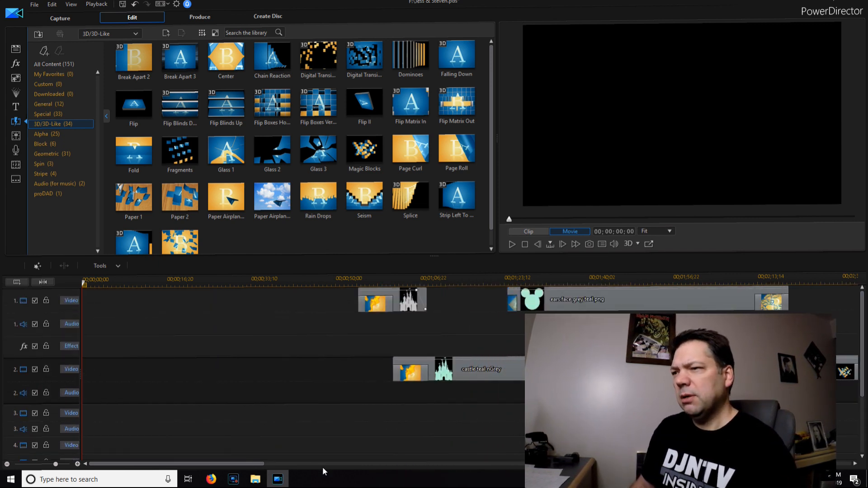
drag(252, 462, 305, 468)
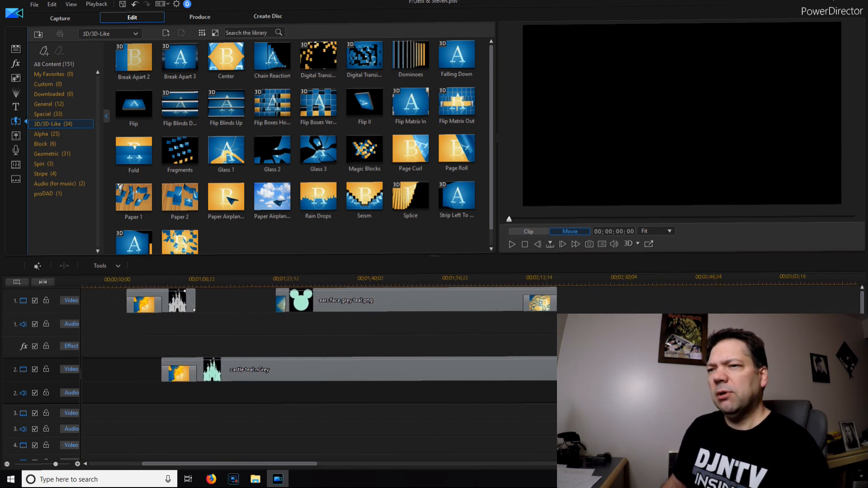
scroll(316, 370, down, 5)
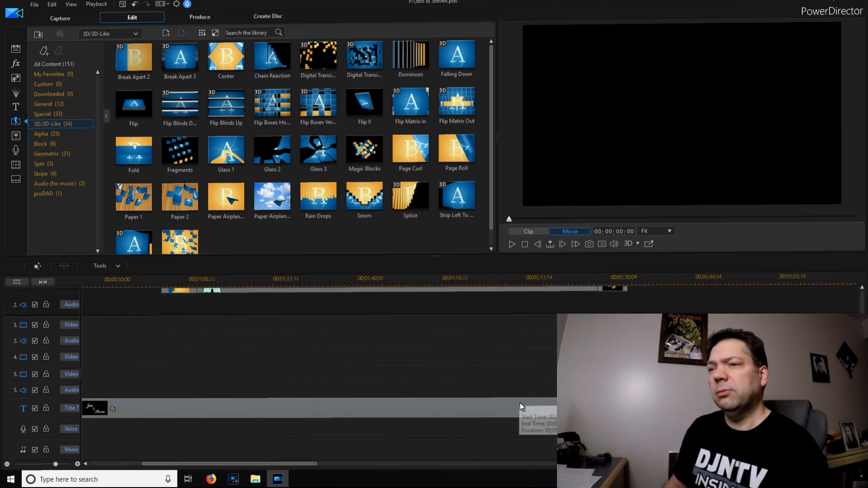
click(520, 407)
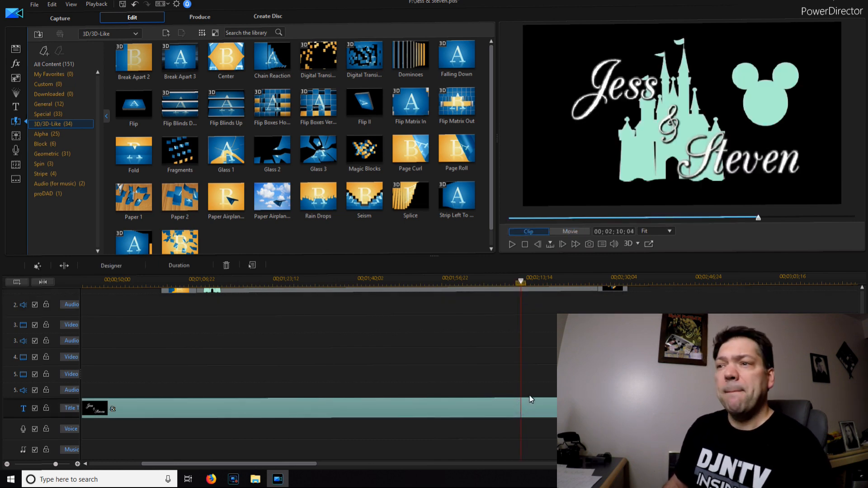
double_click(530, 395)
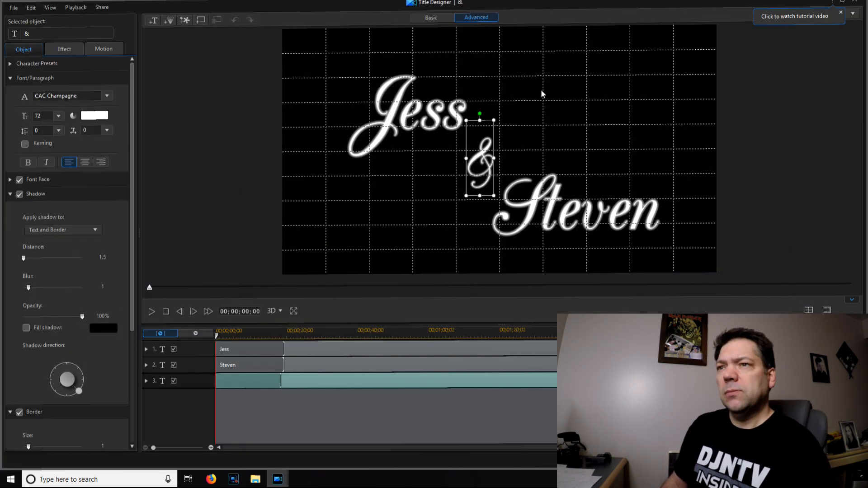
- Add a new text object reading "3/22/19" in the empty area above the second name
click(581, 90)
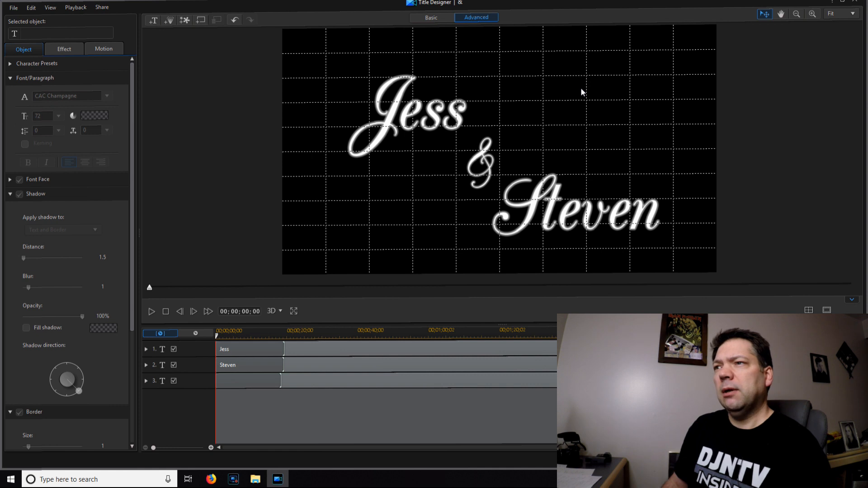
click(582, 90)
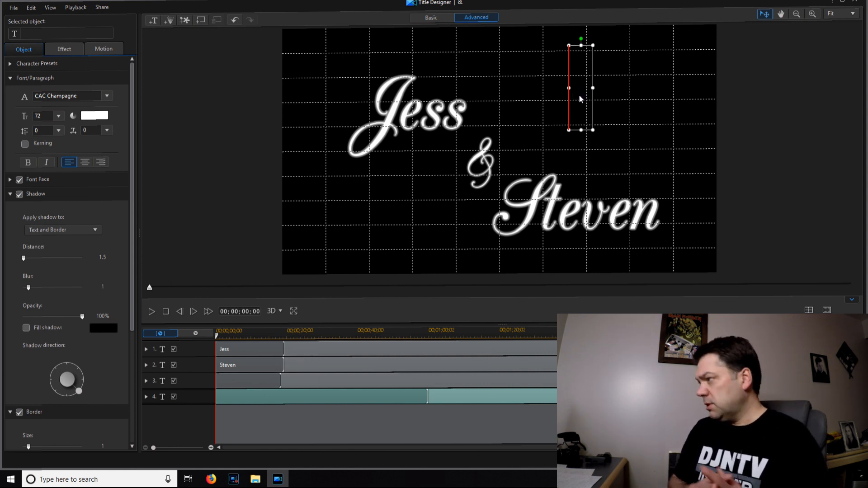
text(3/22/2019)
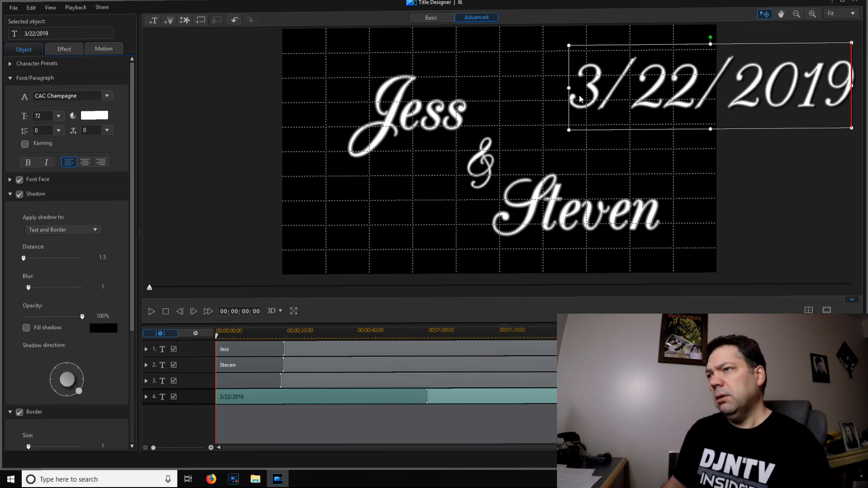
key(BackSpace)
key(BackSpace)
key(BackSpace)
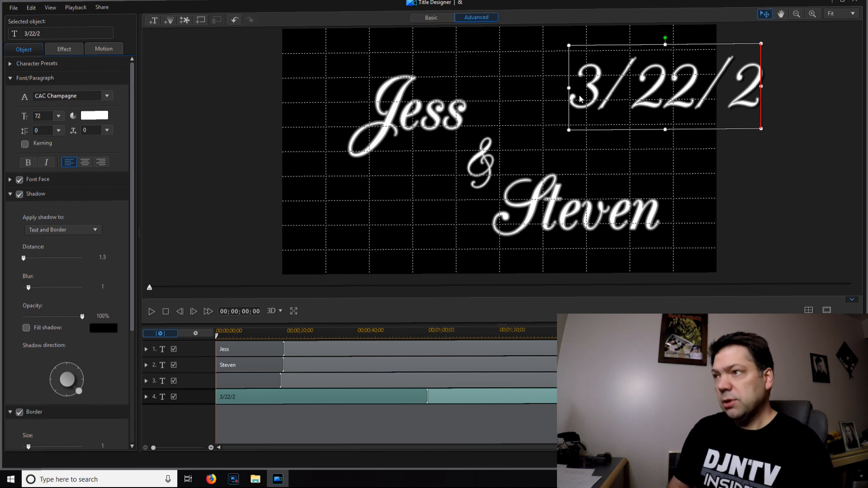
key(BackSpace)
text(19)
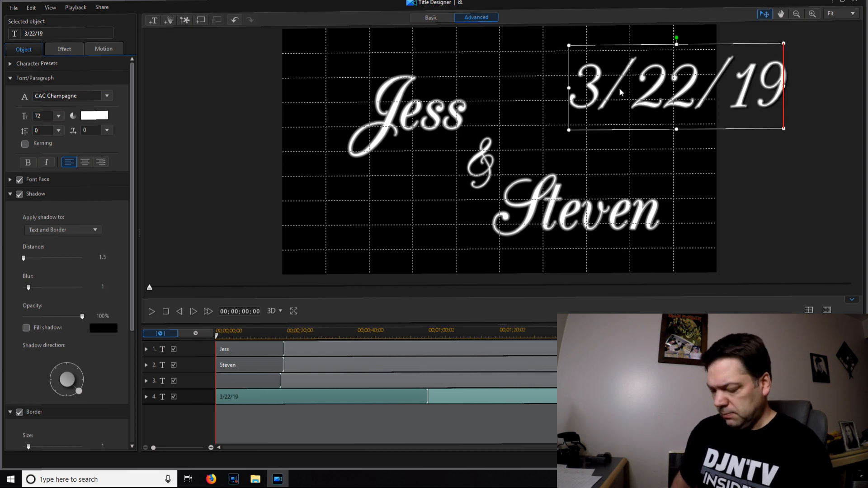
- Set the font size of the whole "3/22/19" text to 36
click(59, 116)
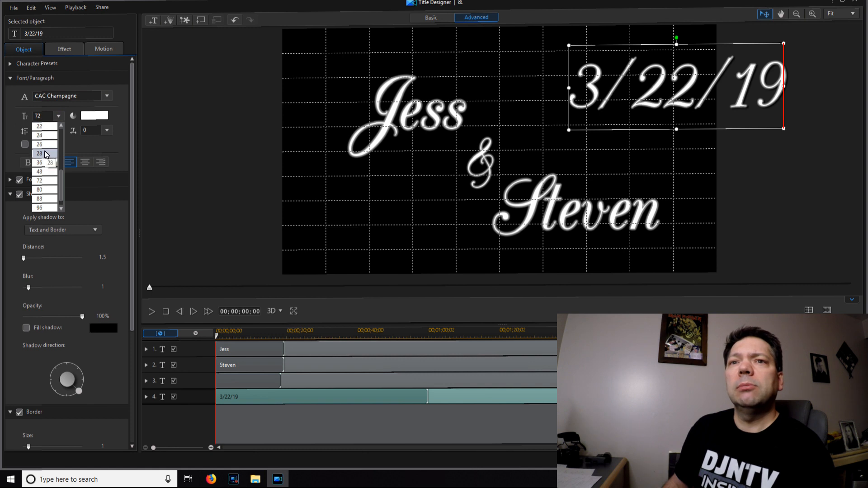
click(627, 88)
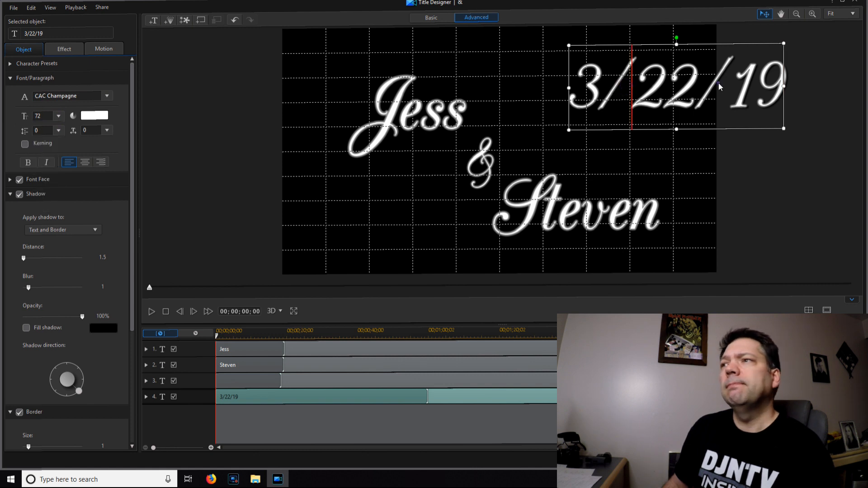
key(ctrl+a)
click(824, 51)
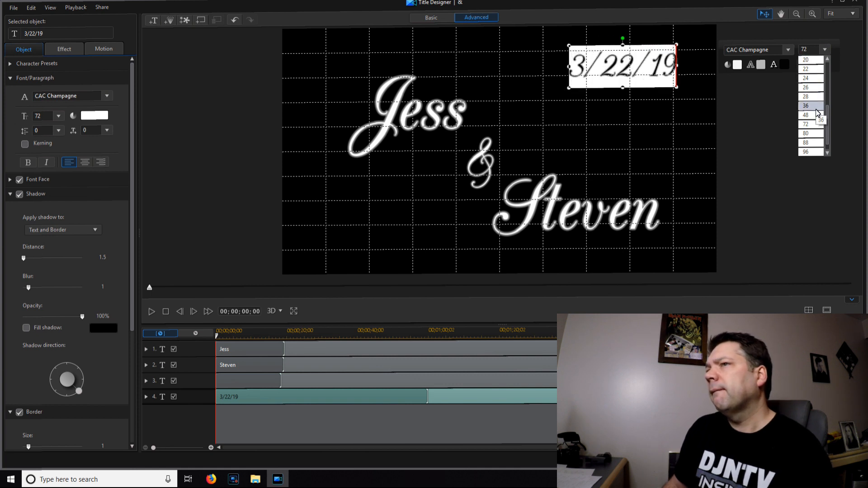
click(817, 111)
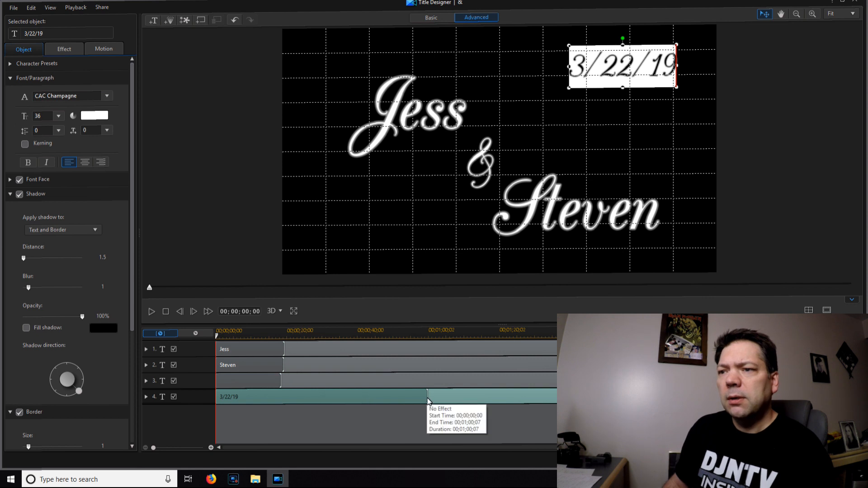
- Move the date text's start to about 00;00;45;21 and end its starting-effect segment at about 00;00;57;20
click(238, 399)
drag(217, 401, 379, 407)
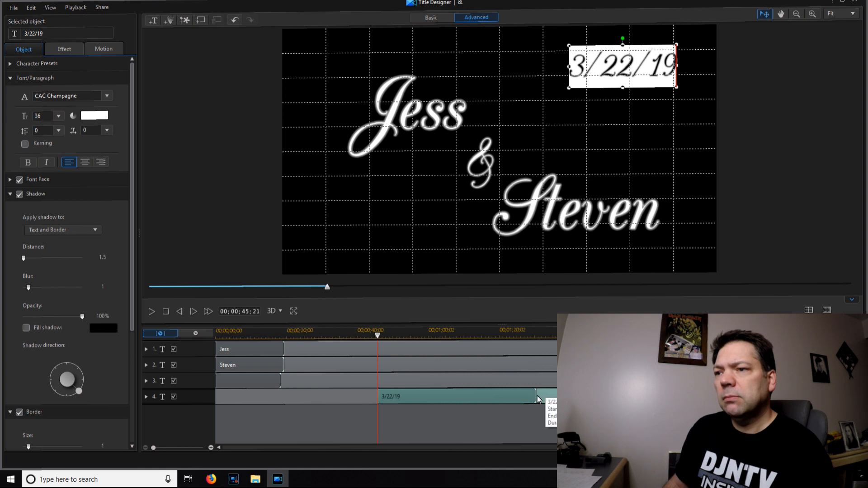
drag(535, 400, 420, 406)
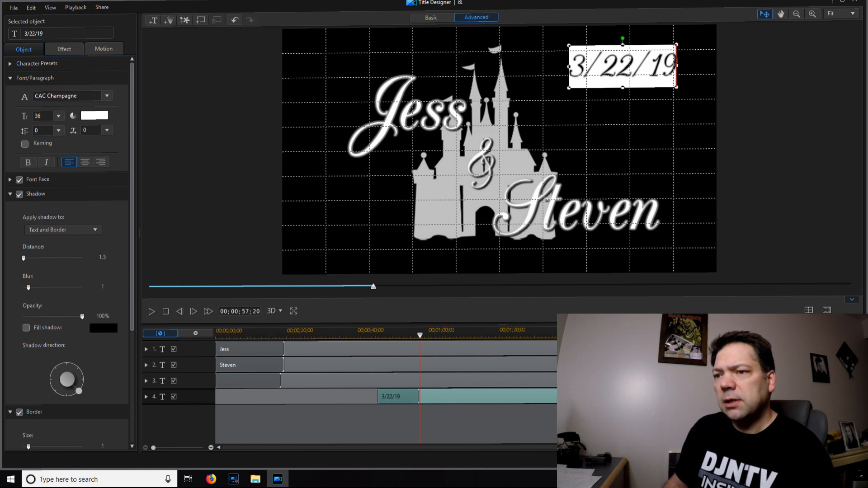
- Move the date text's end earlier and start its ending-effect segment at about 00;02;33;19
drag(700, 399, 783, 399)
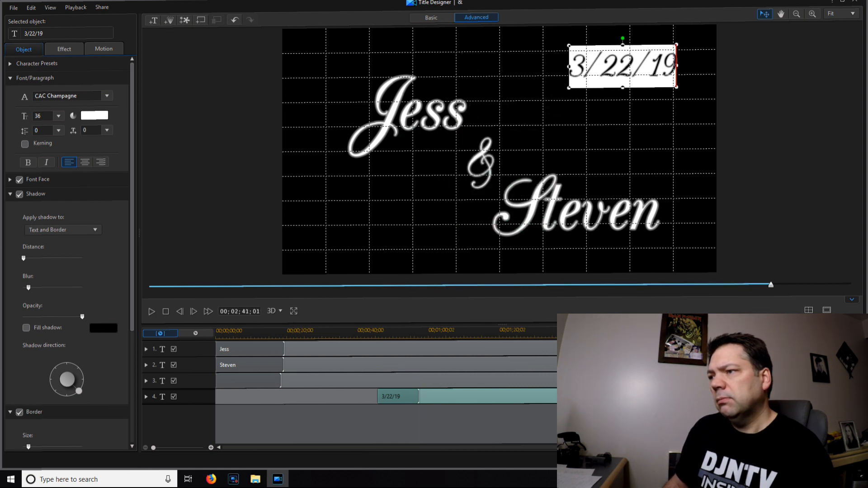
drag(791, 399, 788, 399)
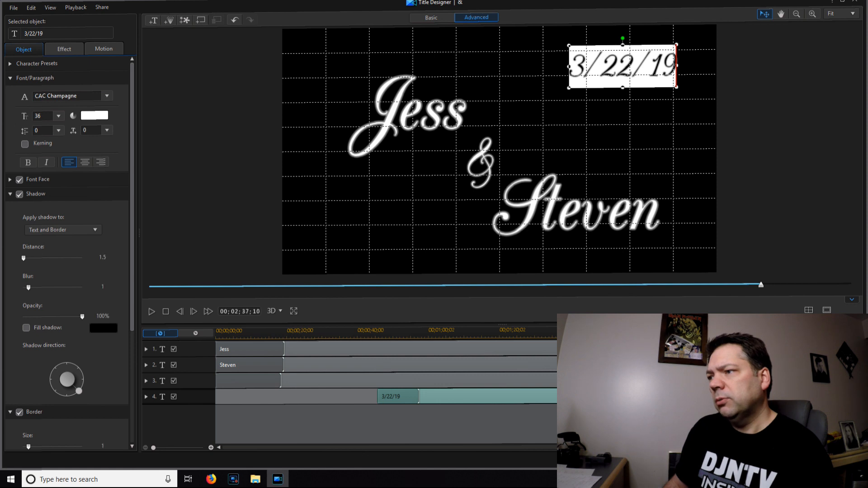
drag(853, 397, 798, 397)
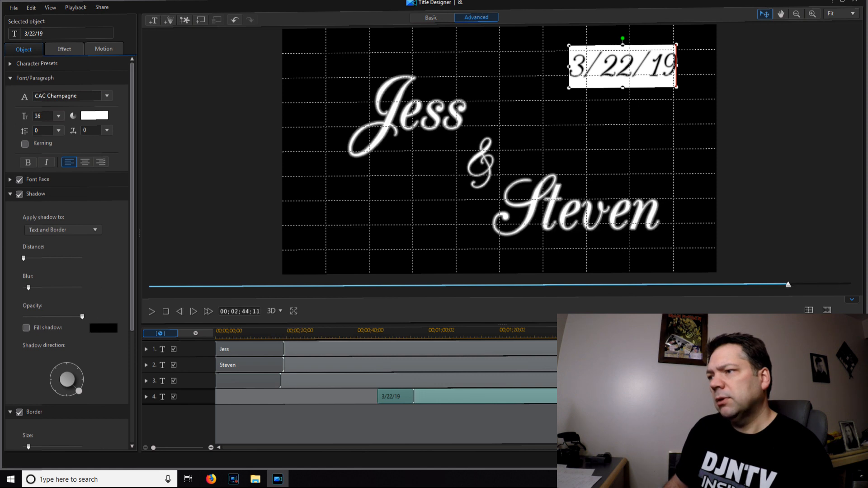
drag(798, 397, 786, 397)
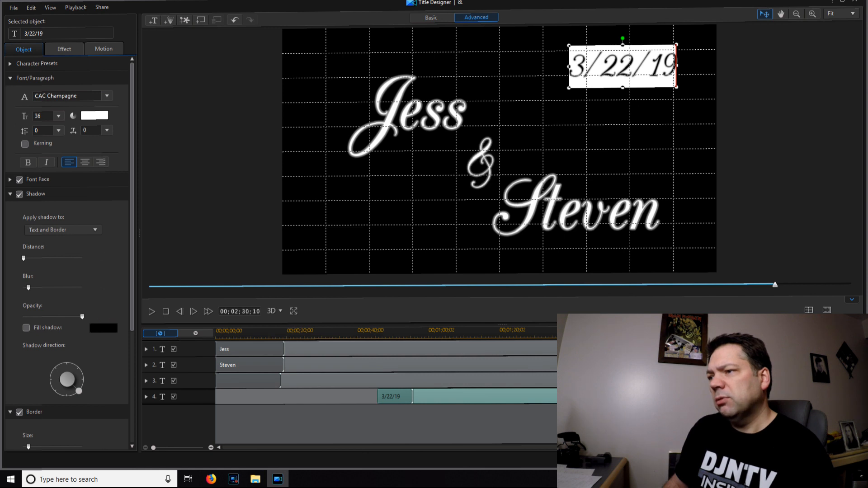
drag(749, 397, 759, 397)
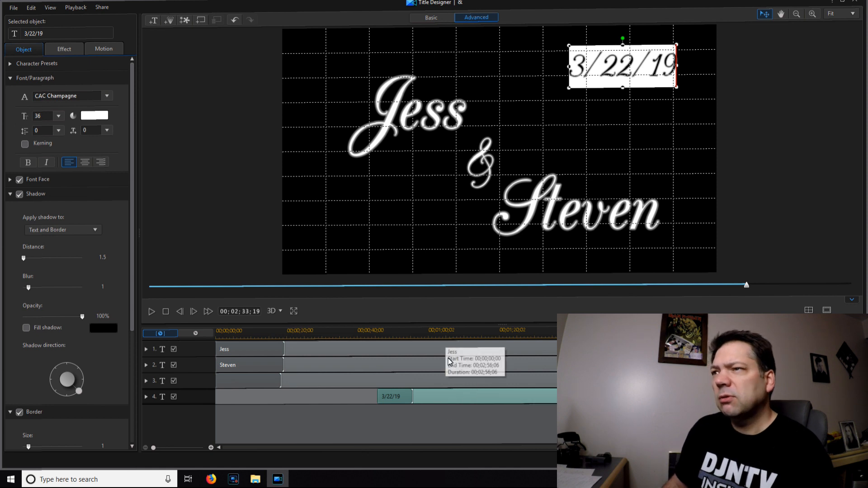
- Delay the date text so its starting-effect segment ends at about 00;01;26;02, and position the text over the lower part of the mouse ears
click(490, 335)
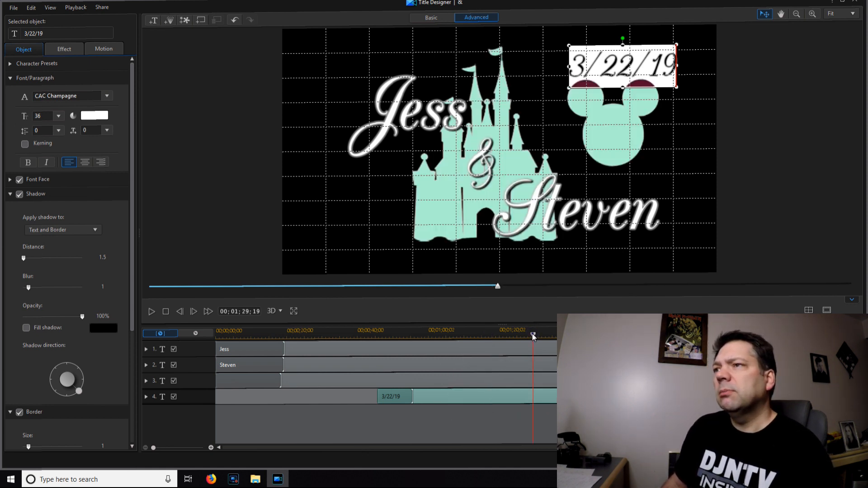
drag(524, 339, 509, 340)
drag(495, 340, 514, 340)
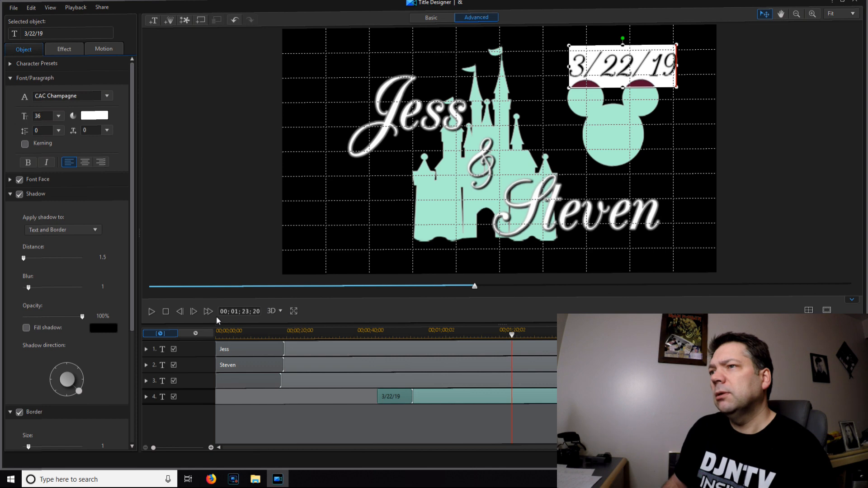
click(181, 311)
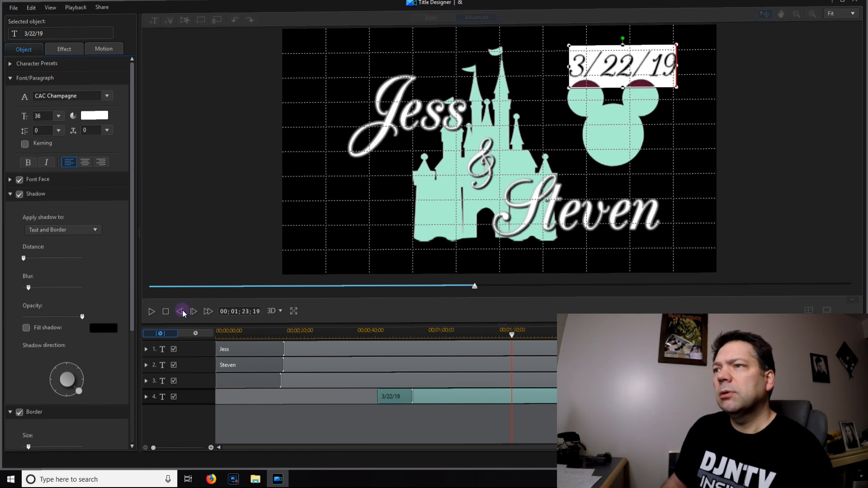
click(181, 312)
click(182, 312)
click(182, 312)
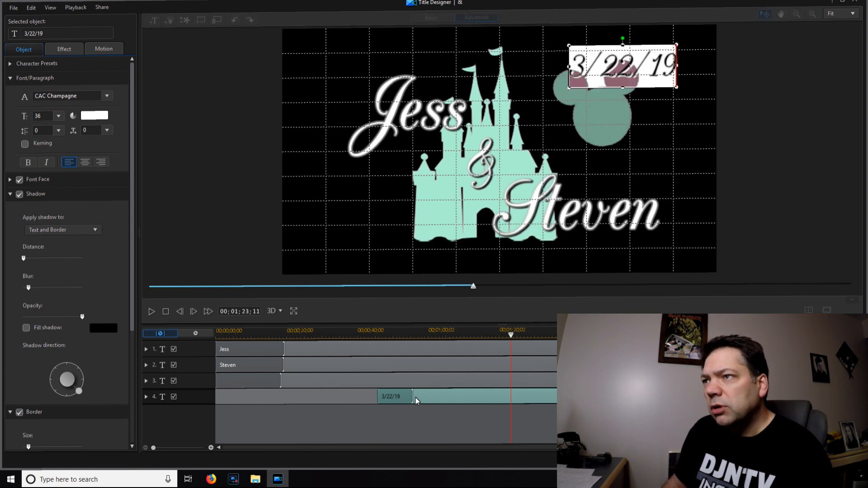
click(411, 398)
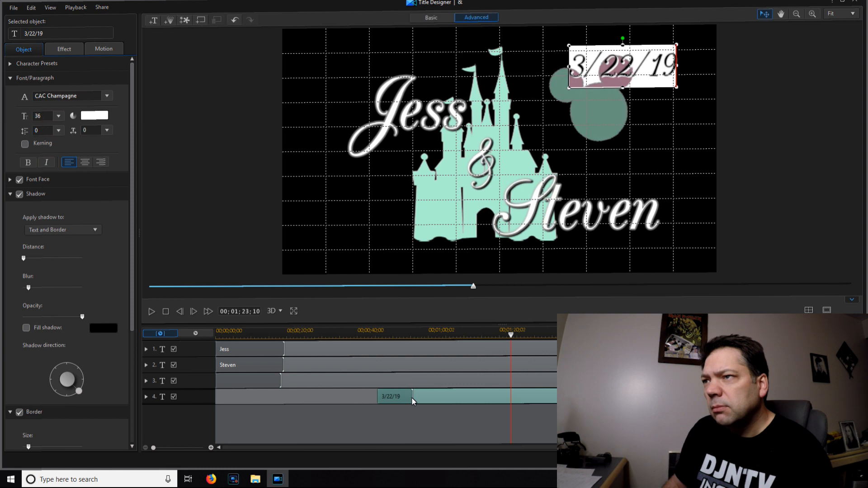
click(413, 398)
click(412, 397)
click(414, 395)
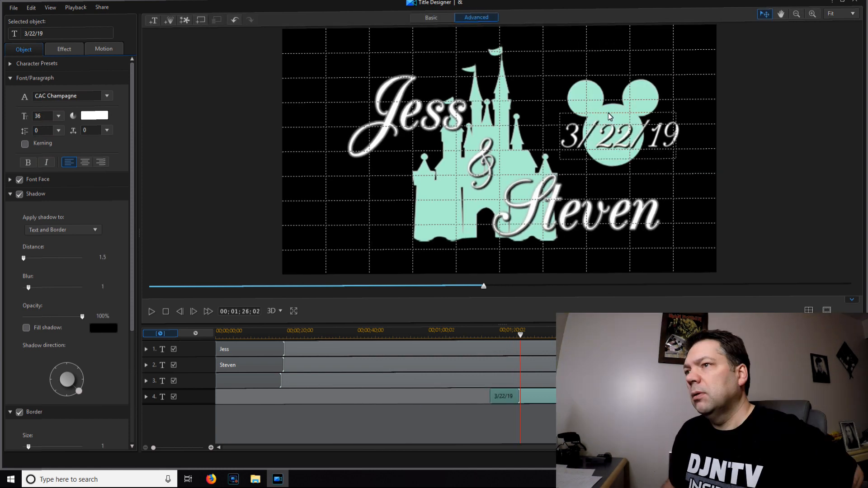
drag(611, 119, 605, 112)
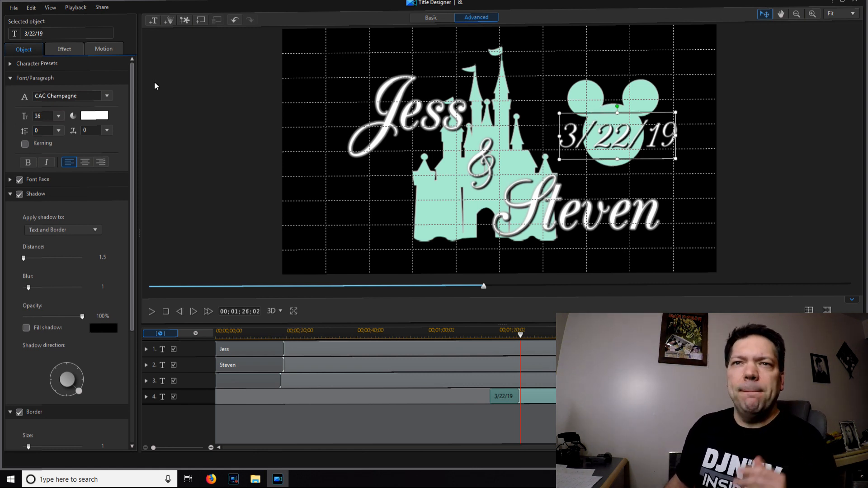
- Apply the Fade starting effect to the date text and extend its segment to about 00;01;28;04
click(69, 50)
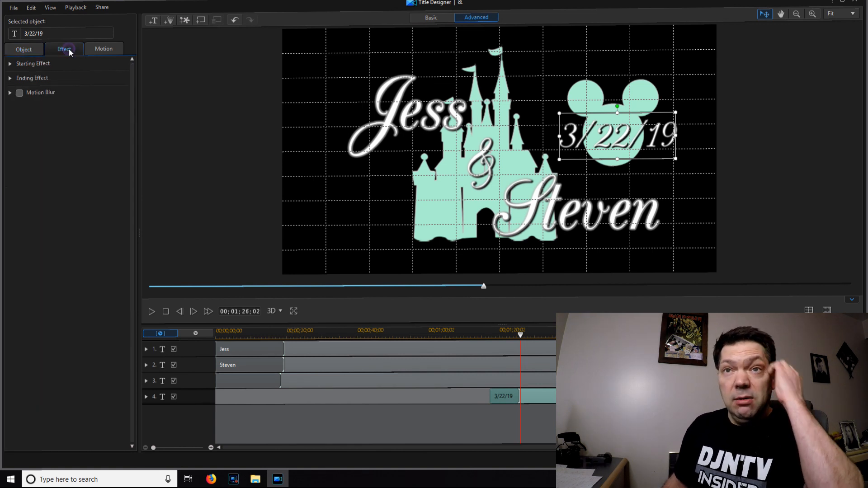
click(10, 64)
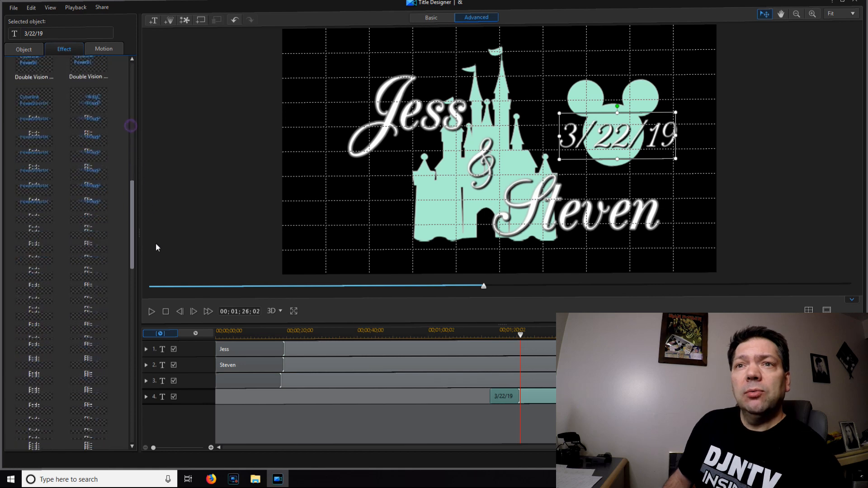
drag(133, 120, 130, 197)
click(36, 129)
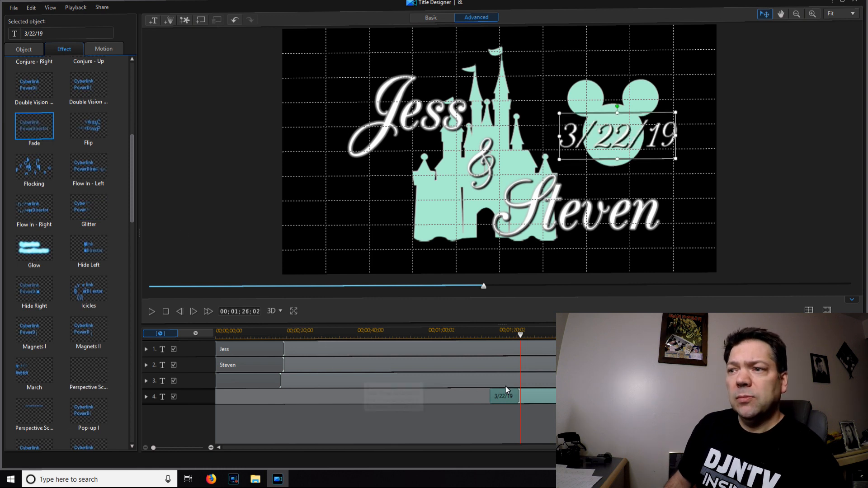
drag(521, 399, 527, 398)
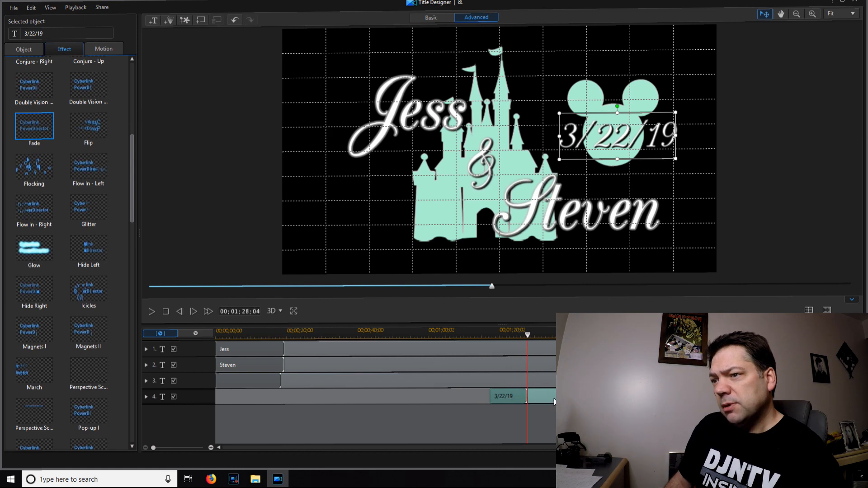
- Apply an ending effect to the date text and return to the main editing timeline
drag(131, 150, 123, 67)
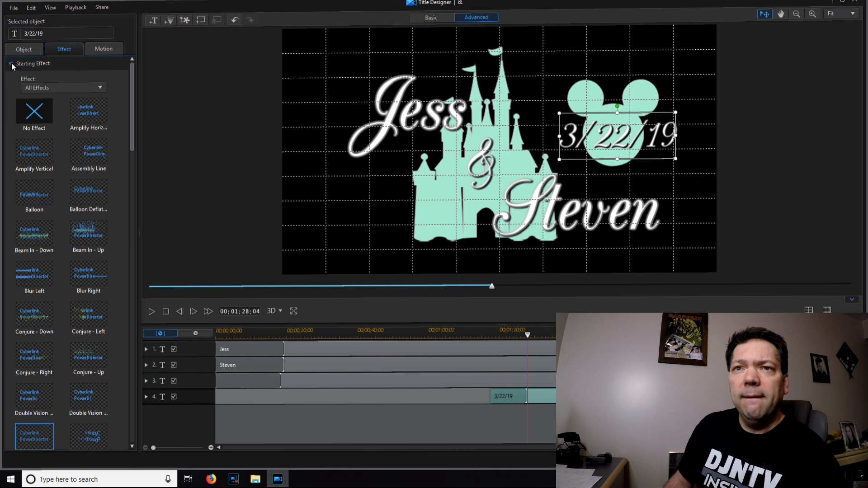
click(11, 63)
click(10, 78)
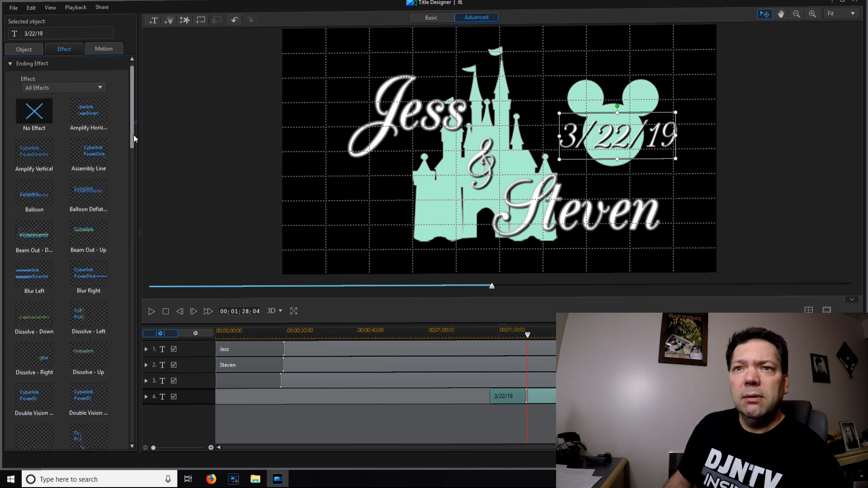
mouse_move(131, 142)
mouse_down()
mouse_move(130, 164)
mouse_move(133, 139)
mouse_up()
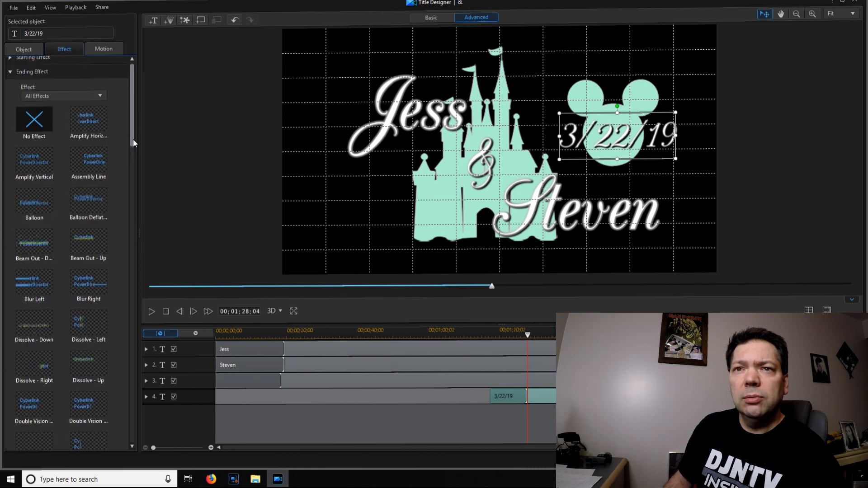
drag(132, 143, 129, 218)
click(30, 223)
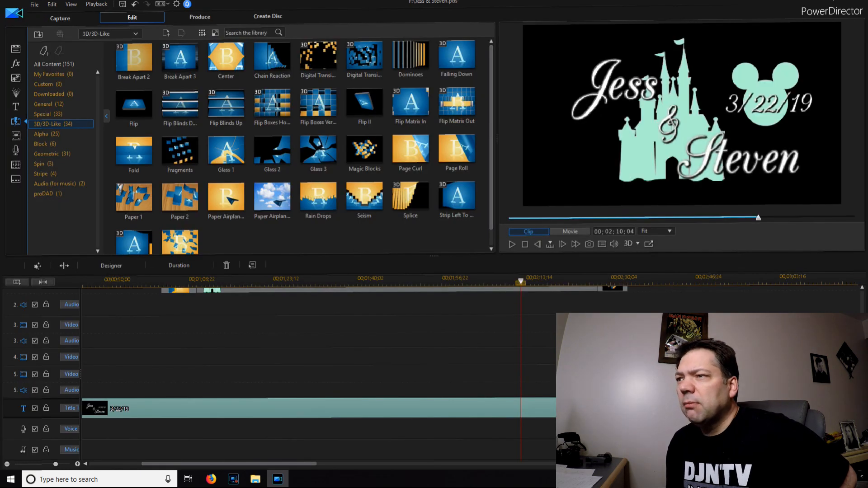
- Play back the movie through the section with the date over the mouse ears and look over the clips on the tracks
click(518, 285)
drag(517, 286, 482, 287)
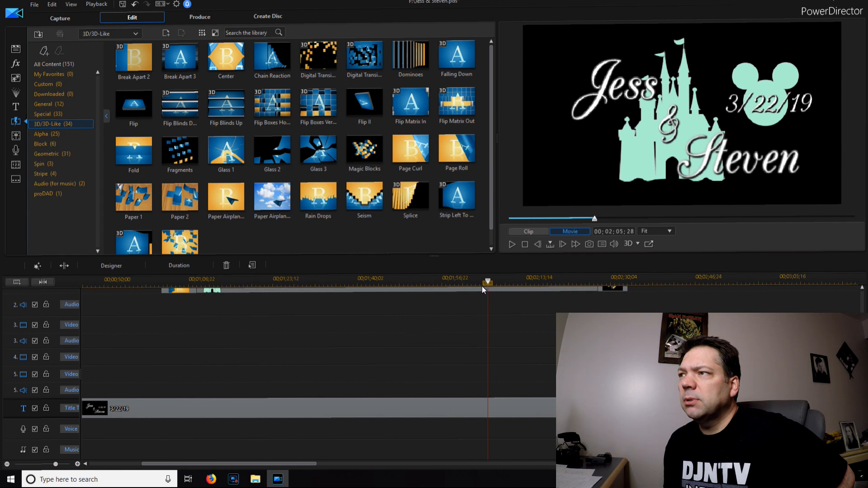
click(513, 245)
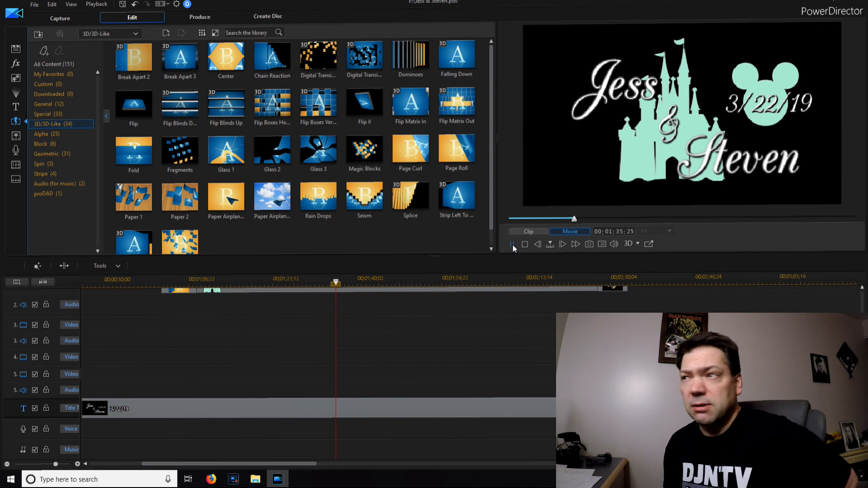
drag(863, 362, 862, 328)
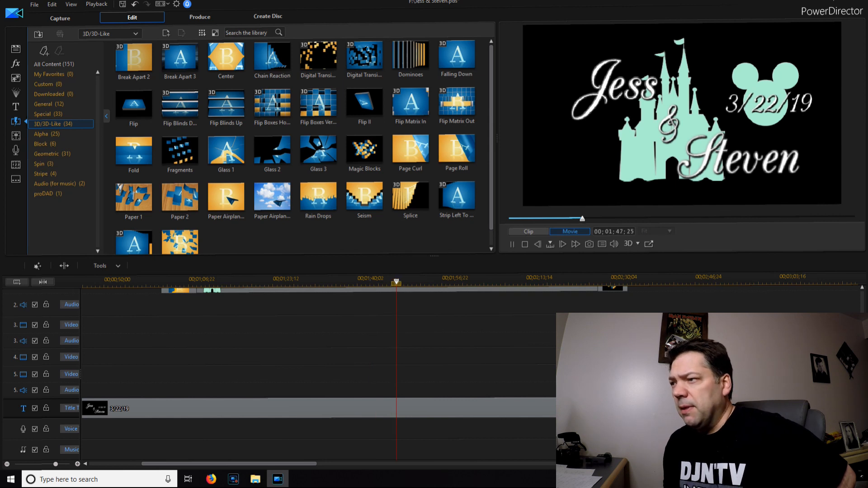
scroll(317, 371, up, 4)
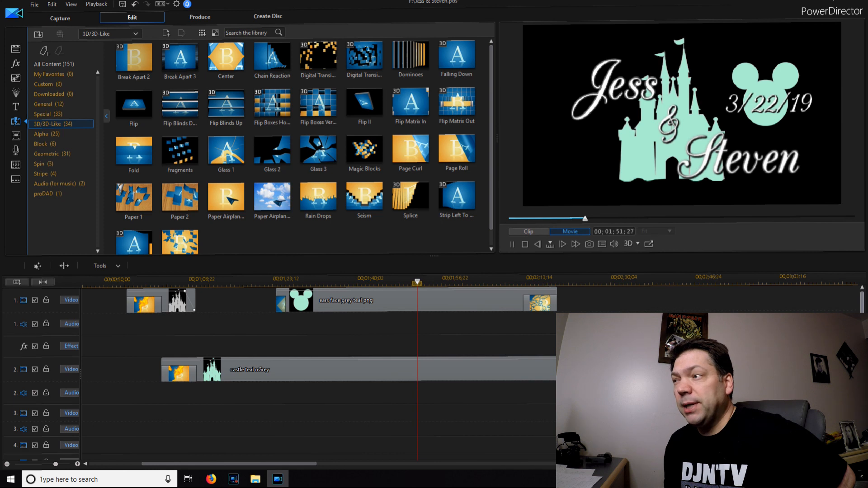
scroll(317, 370, down, 4)
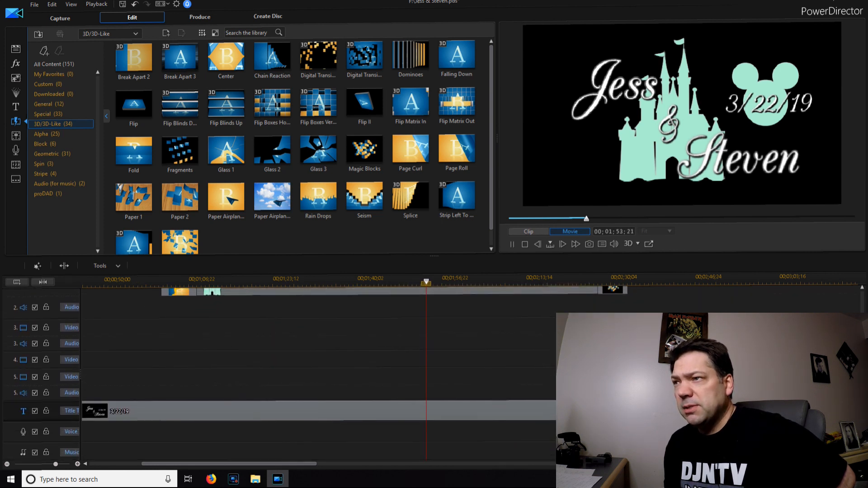
scroll(316, 371, up, 4)
scroll(317, 371, down, 4)
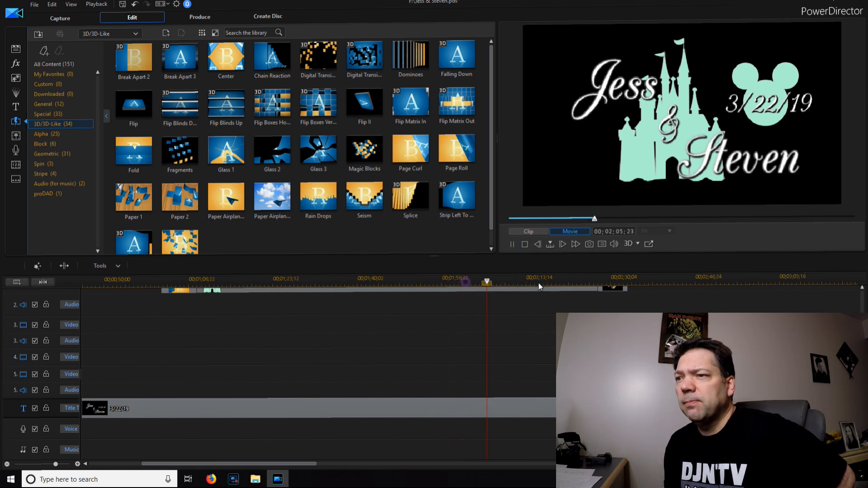
- Play back the monogram's ending from about 00;02;29 and stop the preview
click(563, 284)
drag(564, 283, 605, 283)
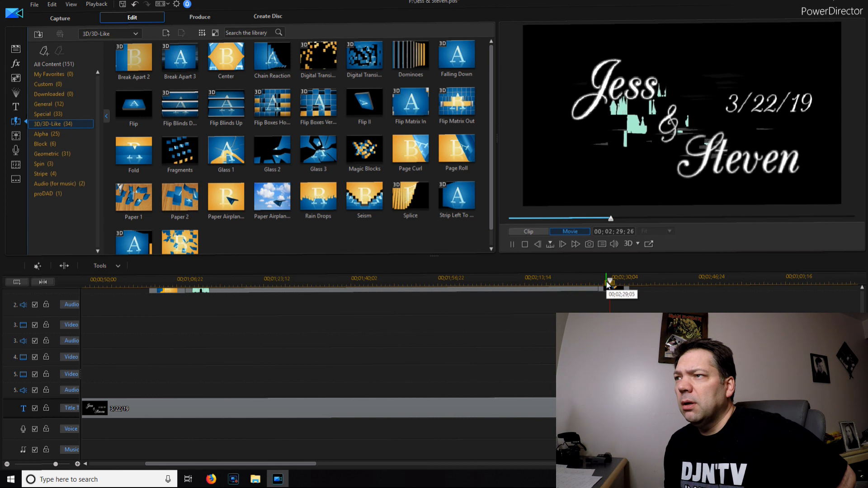
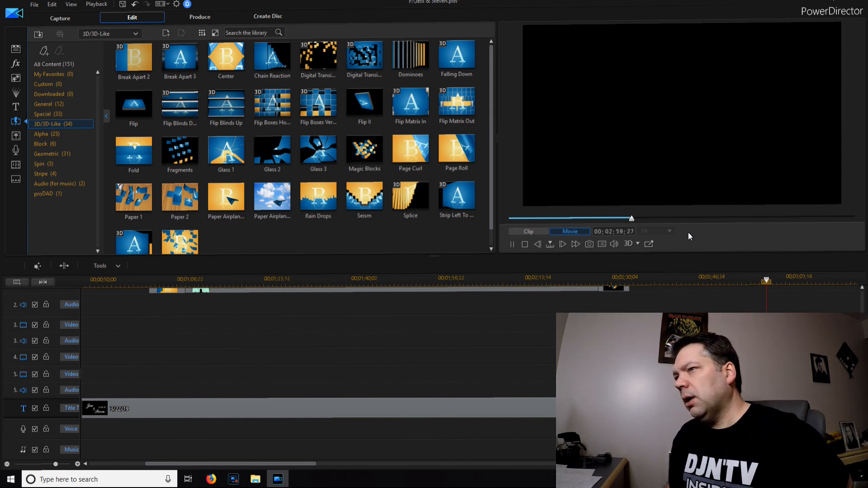
click(525, 245)
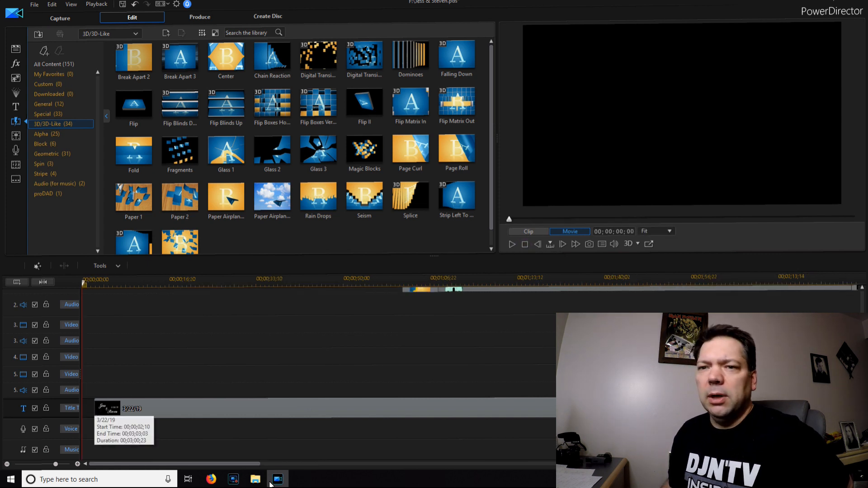
- Delete the leftover clip on video track 5 and the second title clip beyond the monogram's end
drag(255, 465, 463, 470)
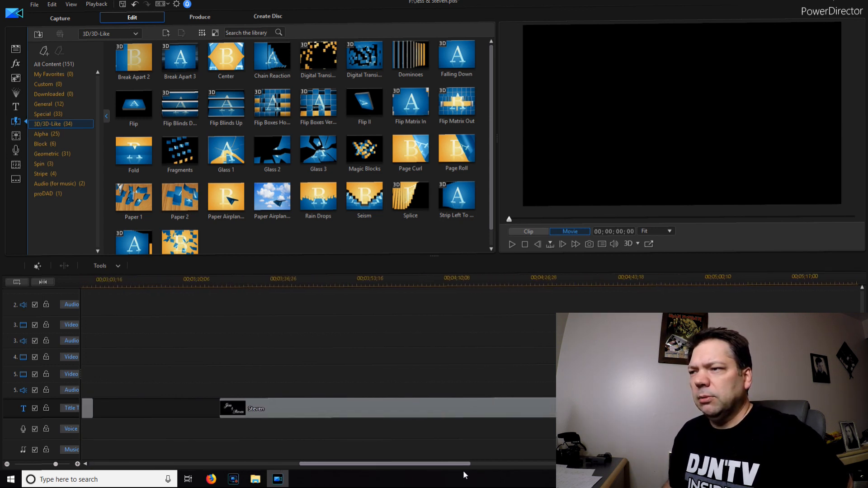
drag(154, 282, 90, 282)
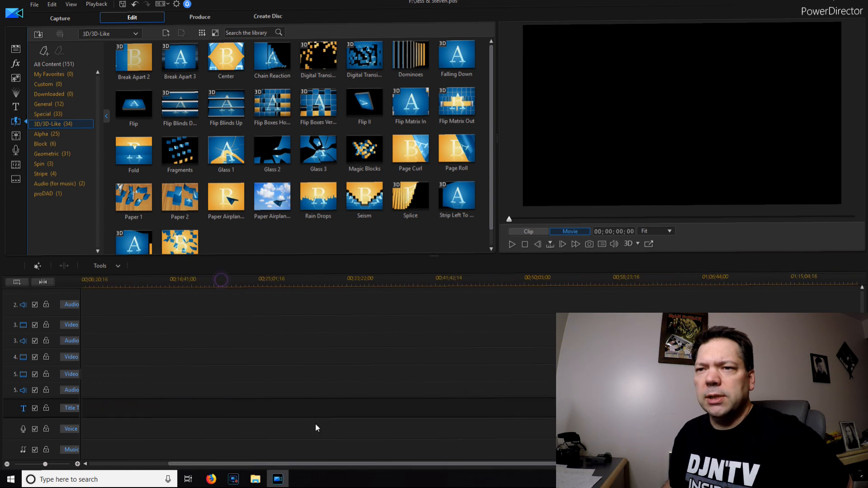
drag(336, 464, 168, 467)
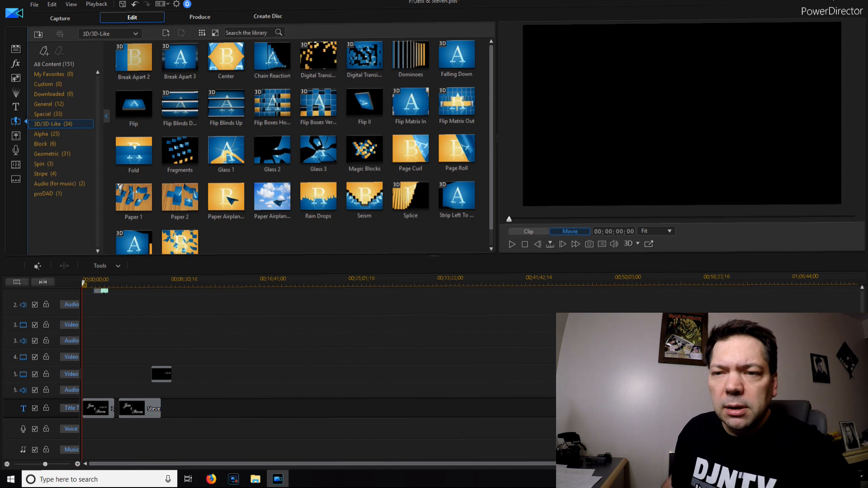
scroll(191, 439, up, 3)
scroll(191, 439, down, 3)
click(169, 375)
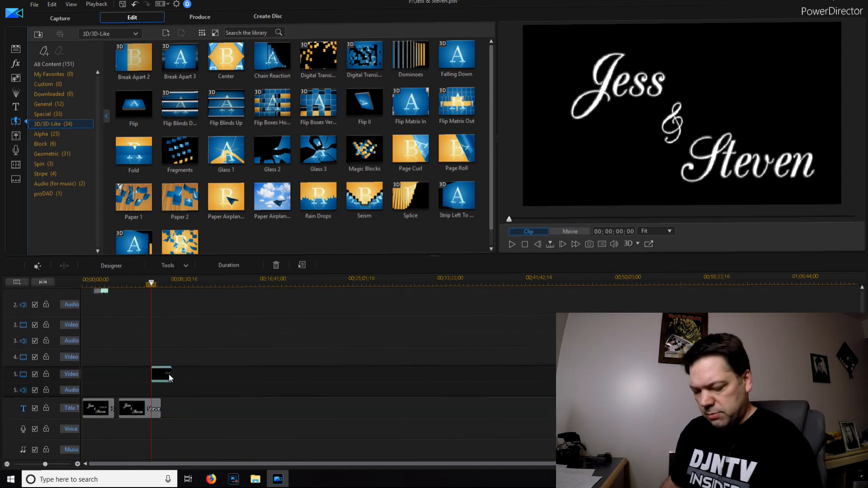
key(Delete)
click(149, 406)
key(Delete)
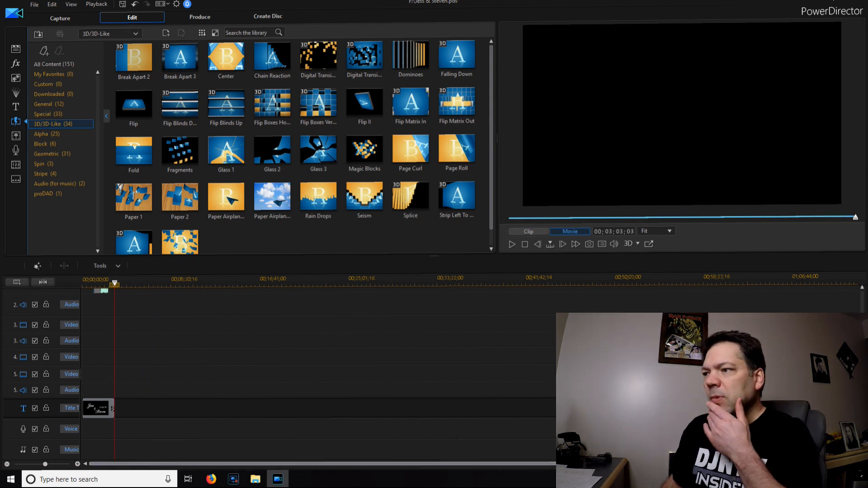
- Set up the H.264 AVC MP4 production with the Custom profile type and the Video Proection profile
click(203, 18)
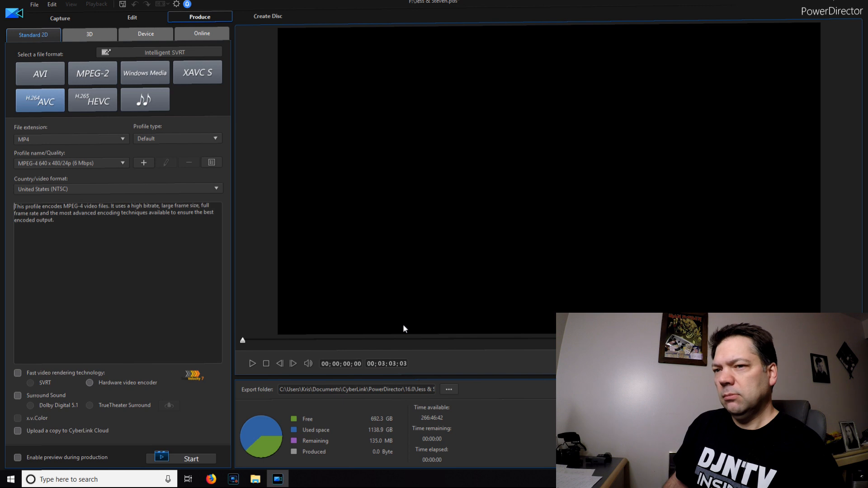
click(116, 167)
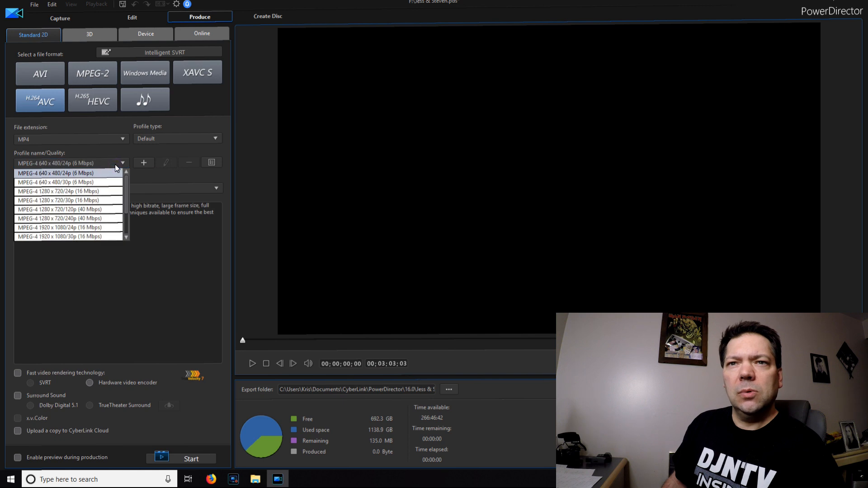
click(115, 164)
click(113, 139)
click(113, 140)
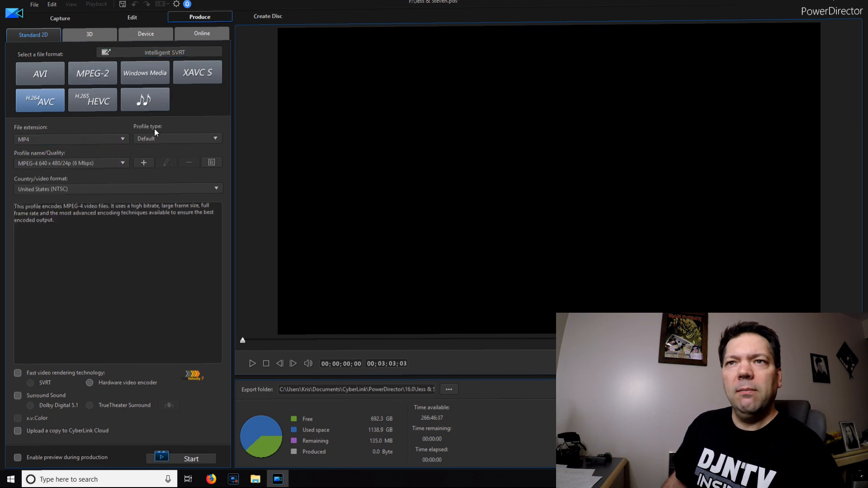
click(201, 137)
click(201, 137)
click(201, 139)
click(176, 156)
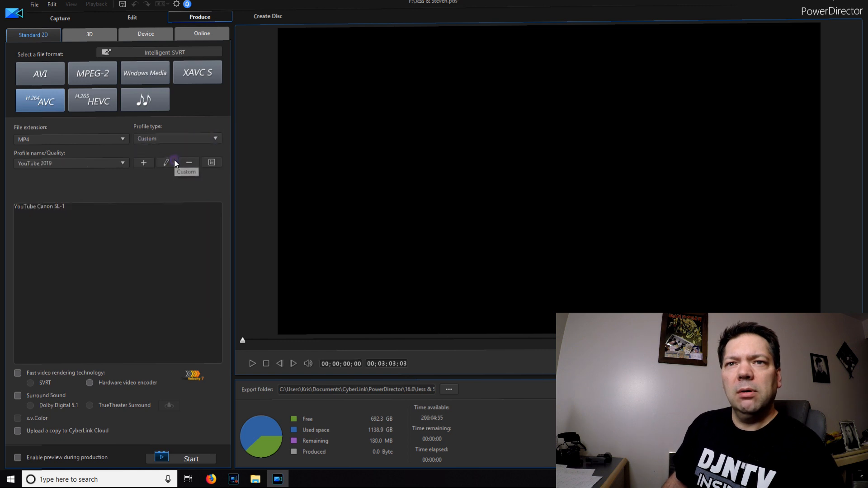
click(122, 162)
click(79, 181)
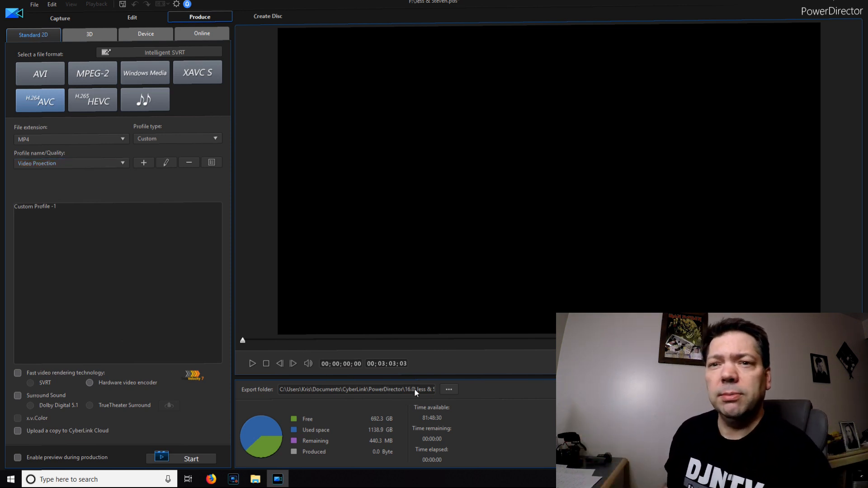
- Produce the movie to the EOS_DIGITAL (G:) drive, appending "example for YOUTUBE" to the existing file name
click(450, 389)
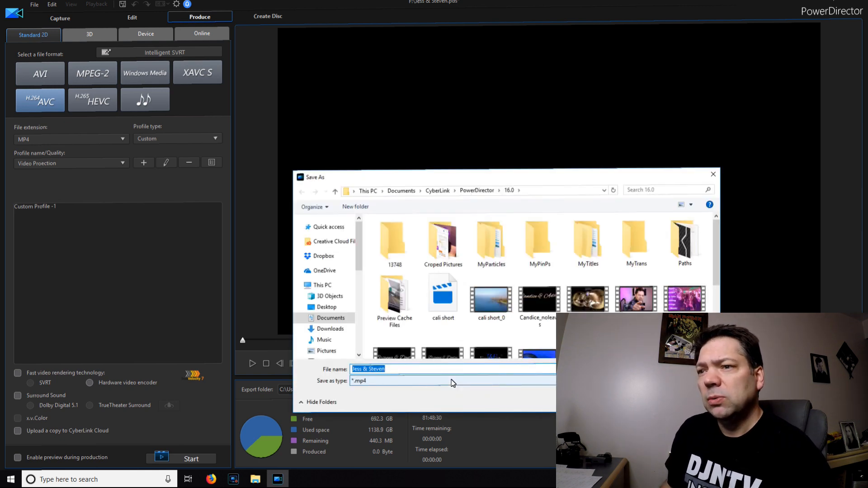
mouse_move(714, 237)
mouse_down()
mouse_move(715, 312)
mouse_move(723, 238)
mouse_up()
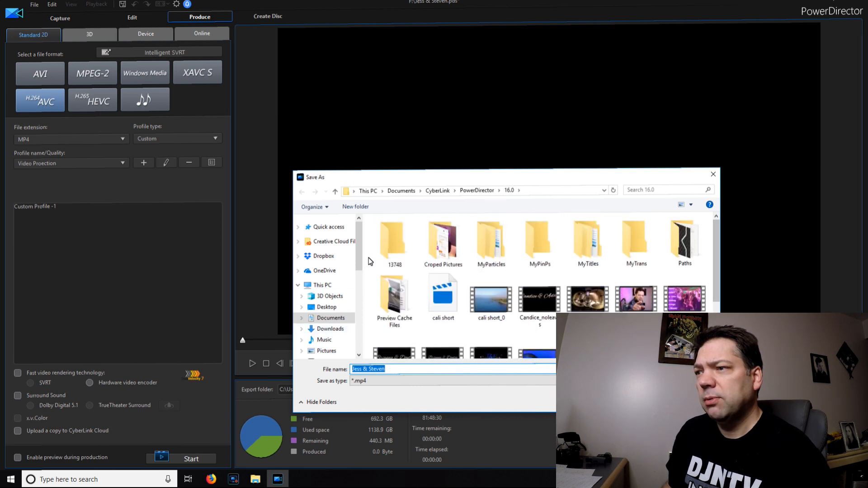
scroll(363, 297, down, 3)
scroll(364, 307, down, 2)
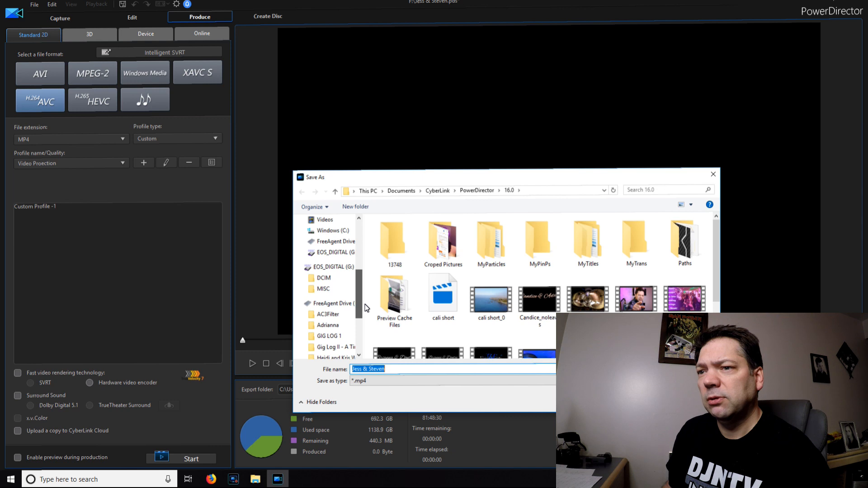
click(329, 267)
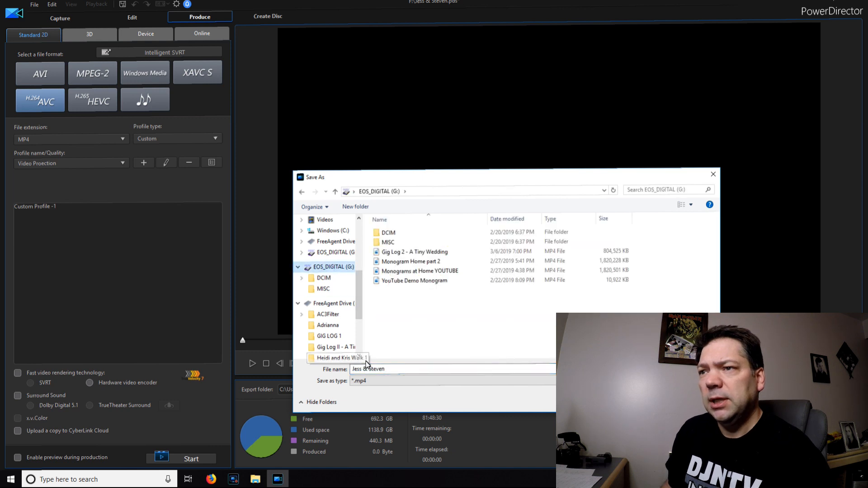
click(388, 371)
click(389, 370)
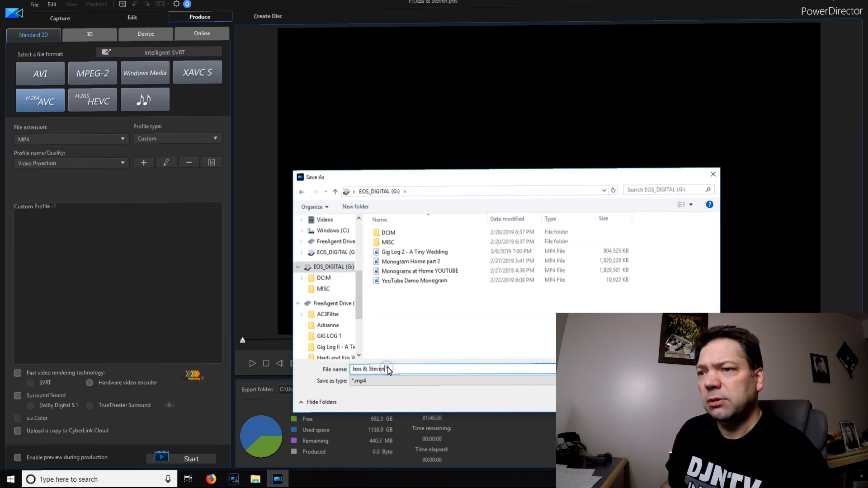
text(example fo)
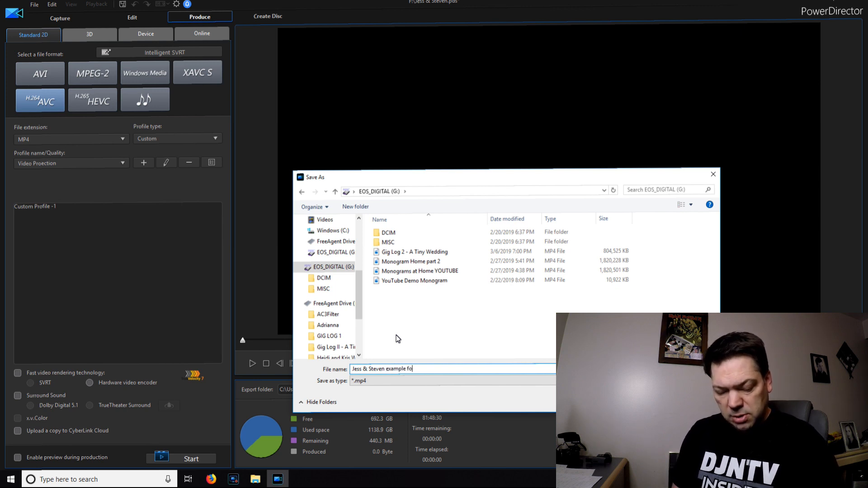
text(r YOUTUBE)
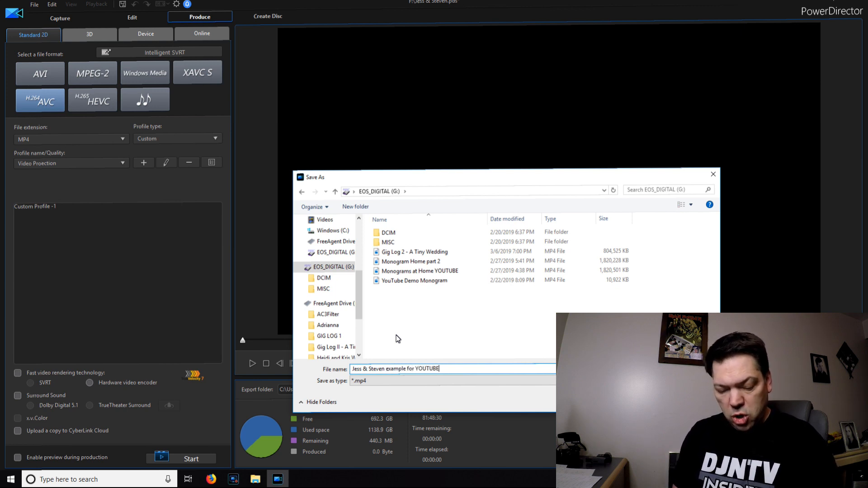
click(648, 400)
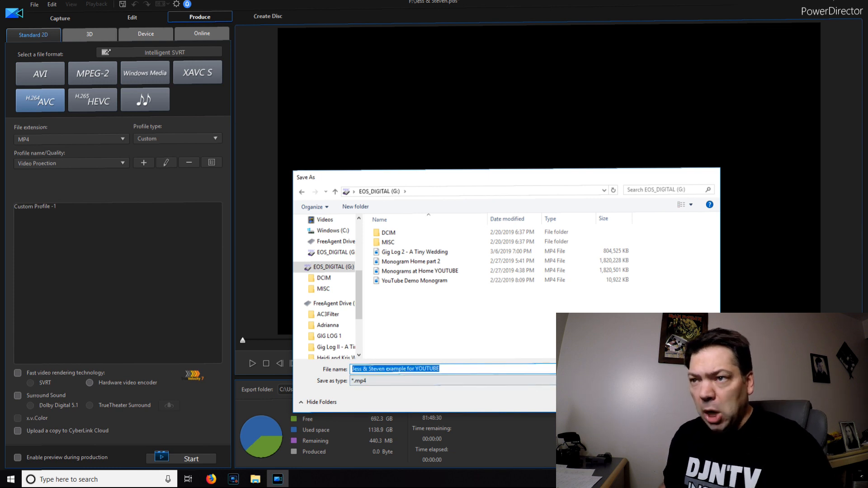
click(194, 459)
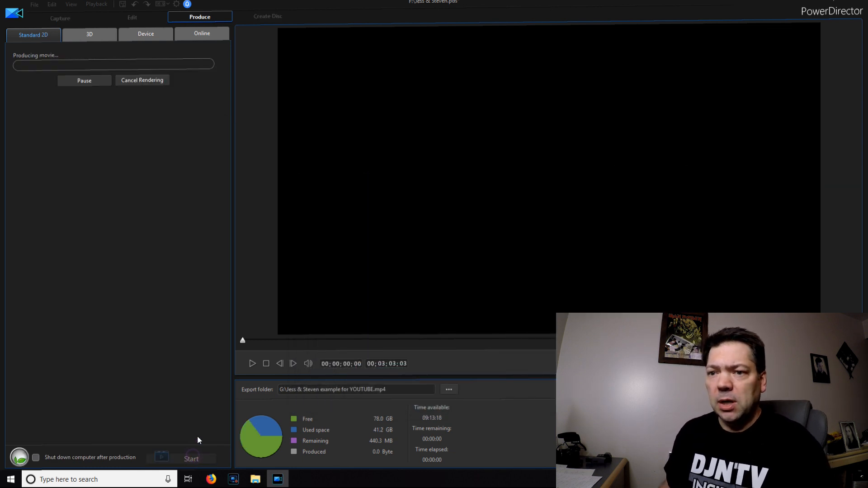
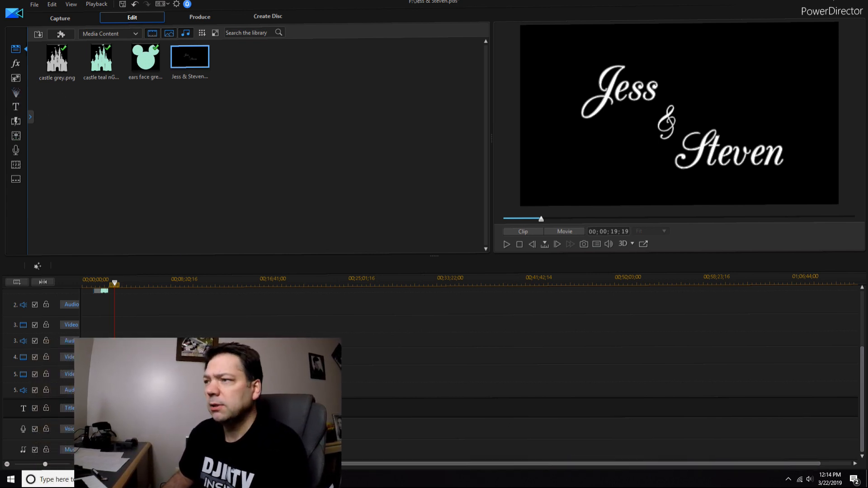
- Add the Fairy Dust particle to video track 3 from about 00;01;14;00 to 00;02;19;21 and play back that section
drag(261, 284, 506, 281)
drag(419, 282, 699, 283)
drag(427, 463, 323, 463)
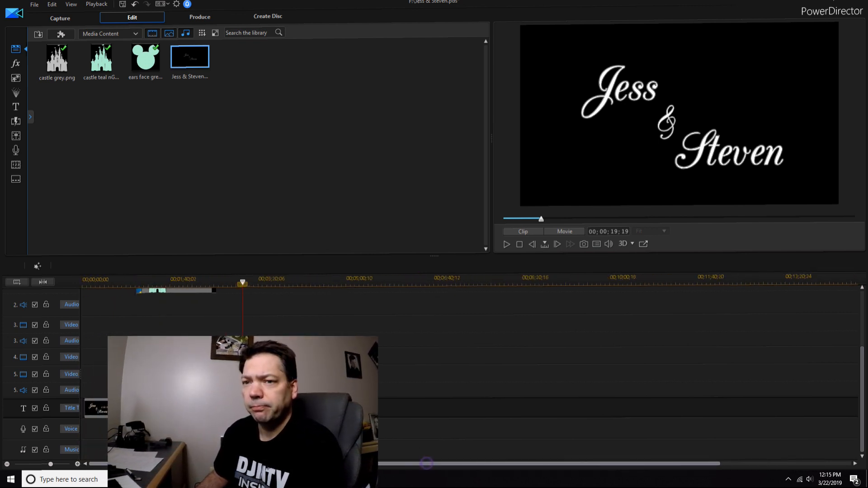
drag(861, 354, 863, 287)
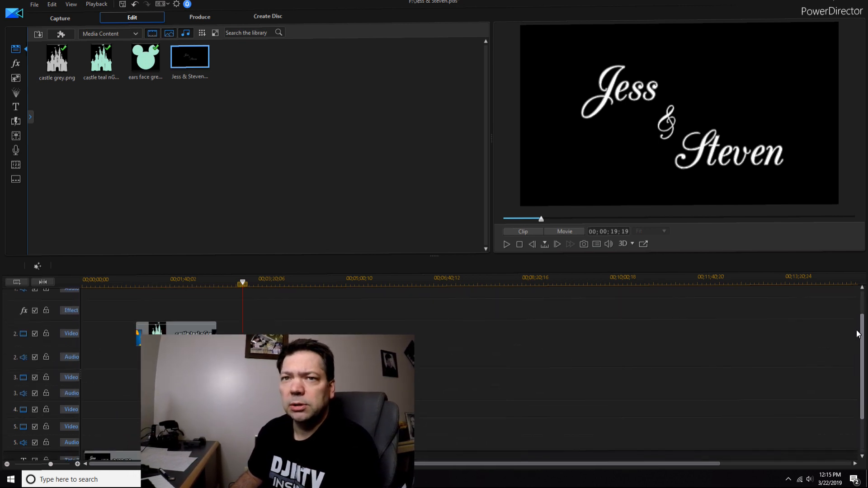
click(15, 94)
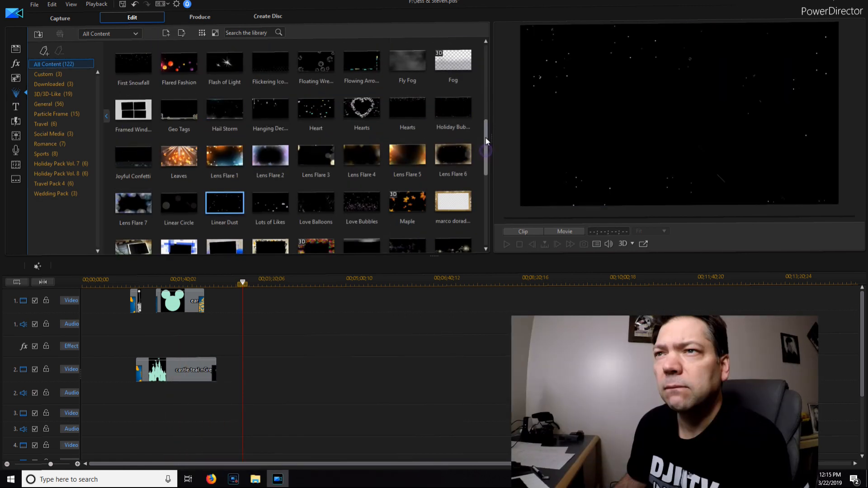
drag(488, 142, 486, 114)
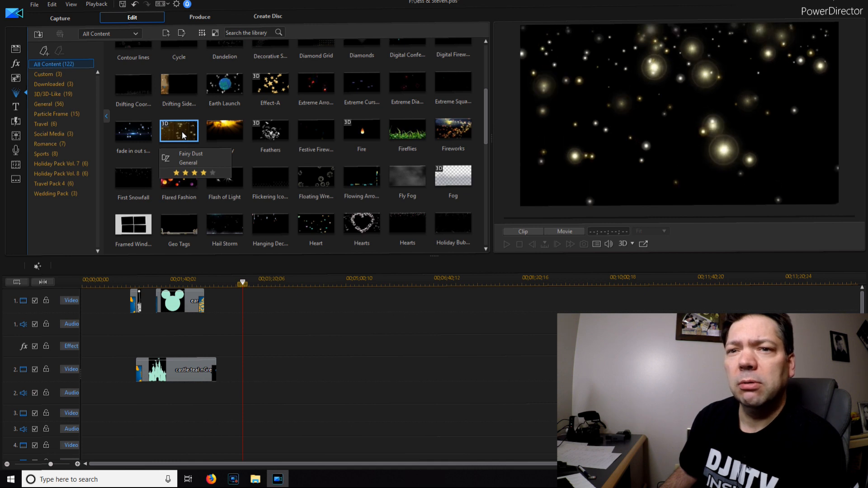
drag(181, 134, 204, 418)
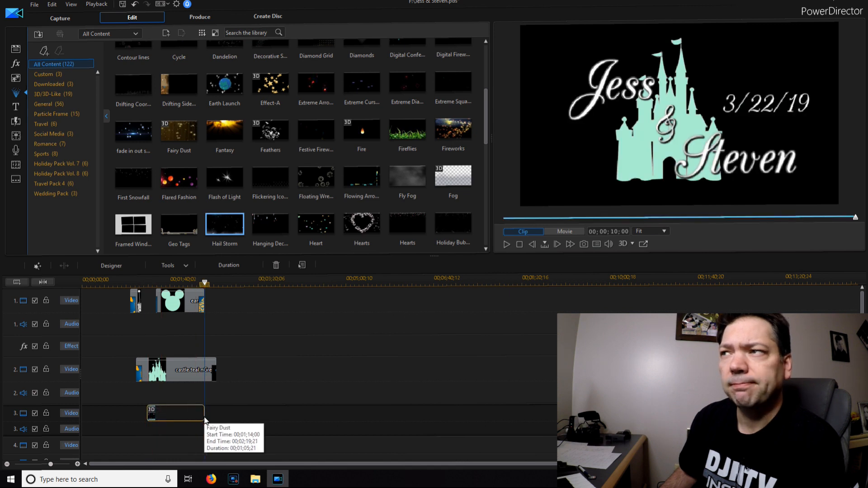
click(147, 284)
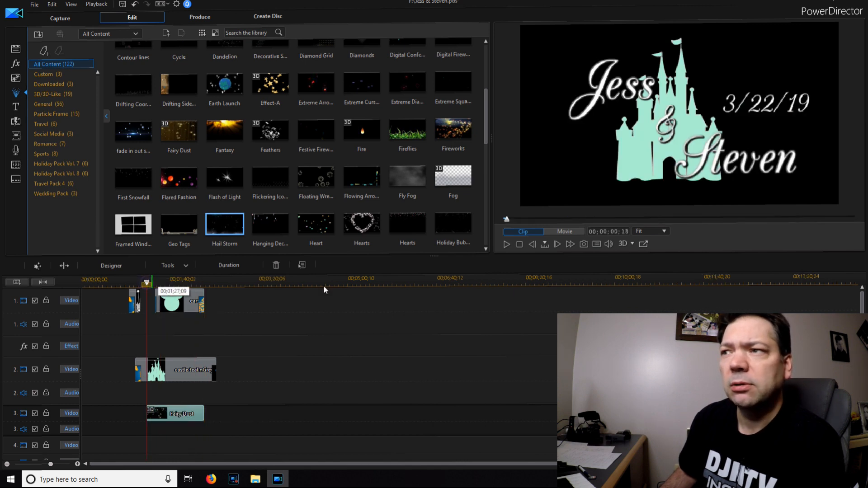
click(507, 244)
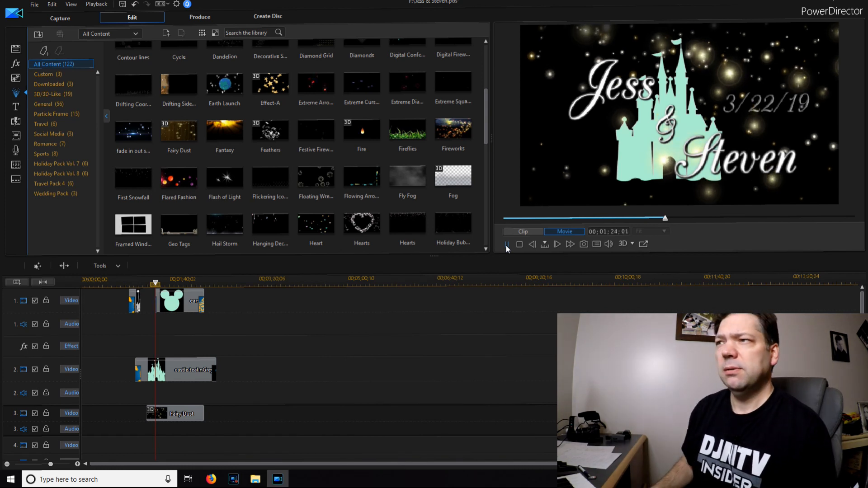
- Open the Fairy Dust clip in the Particle Designer, then lower the emtr_3 emitter line to the castle's top flag and shorten it at both ends
click(183, 415)
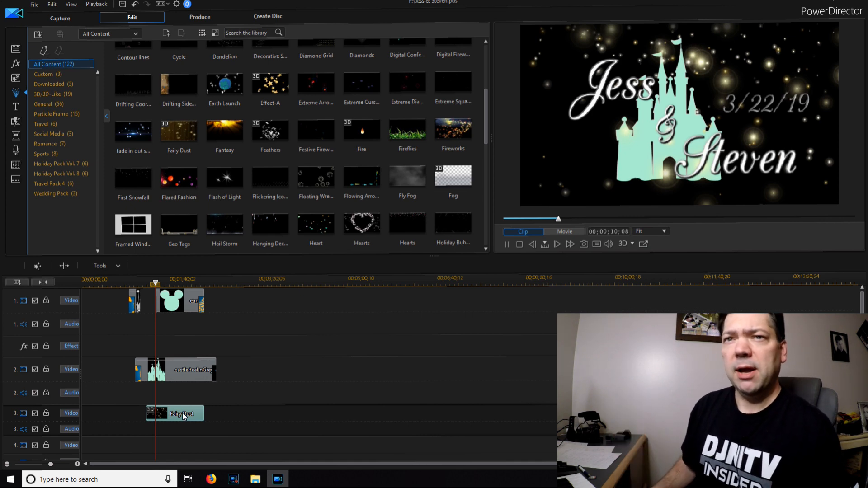
double_click(183, 415)
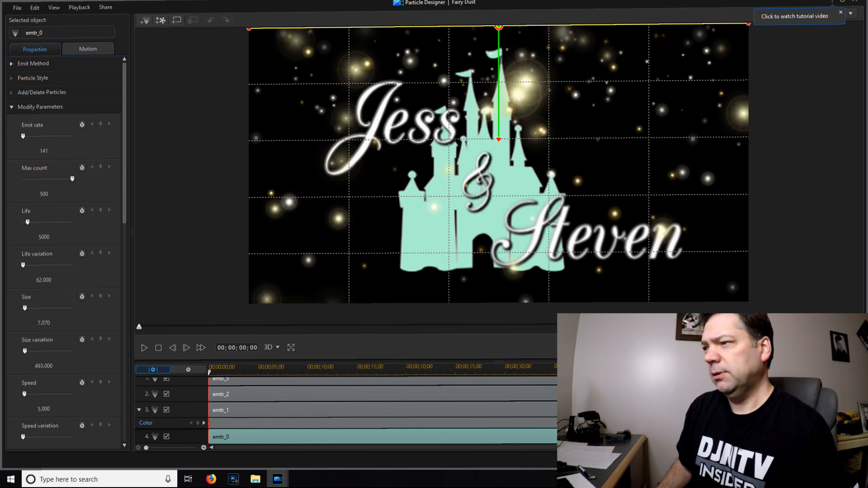
click(295, 386)
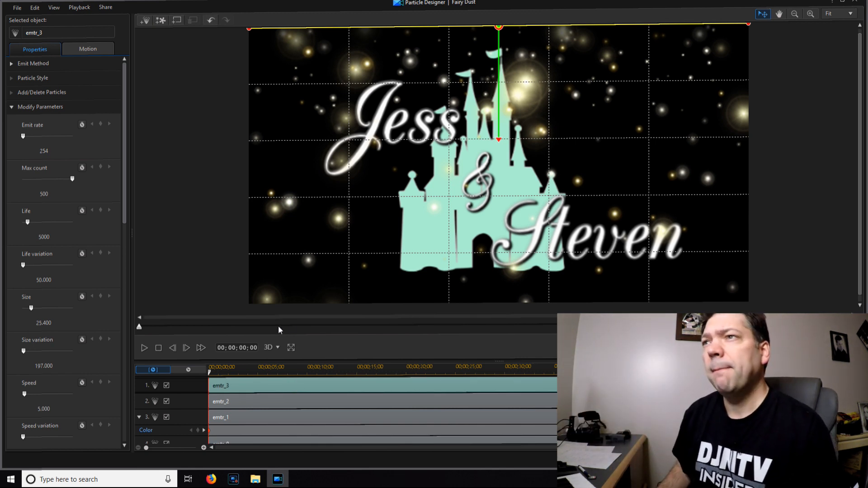
drag(500, 71, 500, 55)
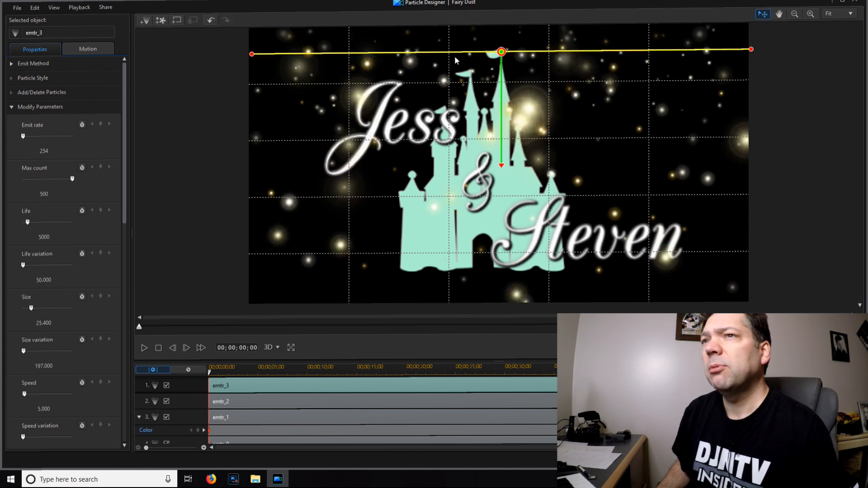
drag(252, 55, 313, 55)
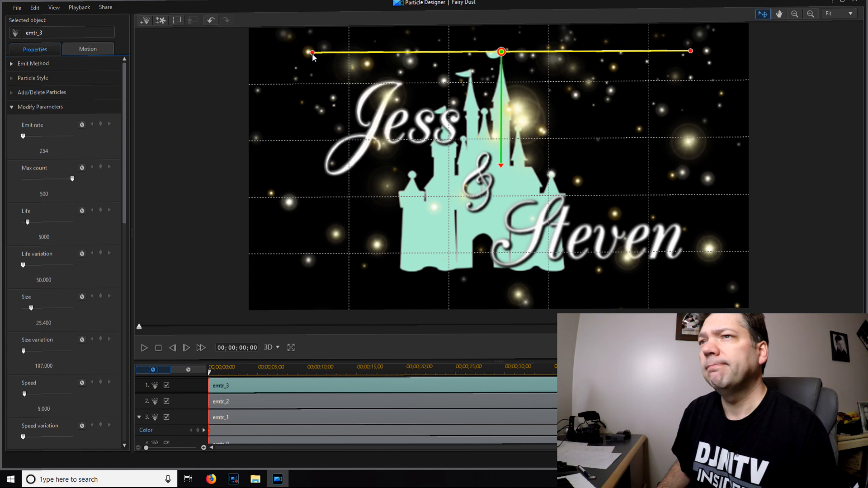
drag(313, 55, 312, 55)
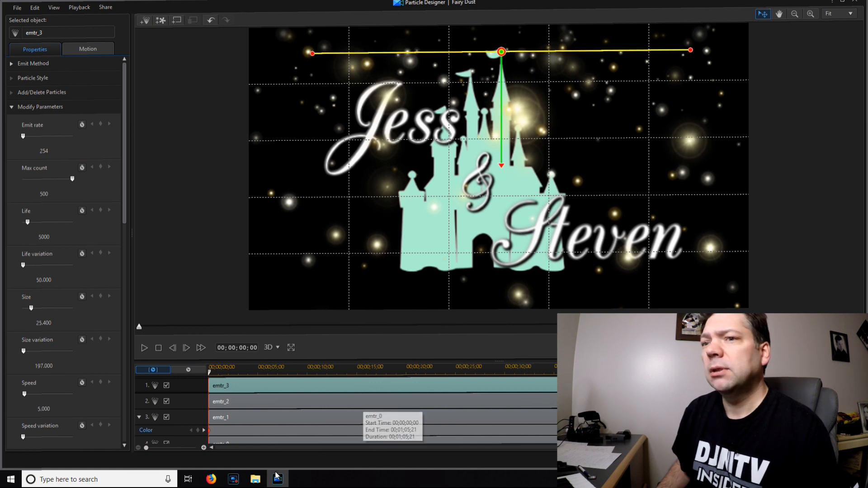
- Shorten the emtr_2 emitter line at both ends and lower it slightly below the frame's upper edge
click(286, 404)
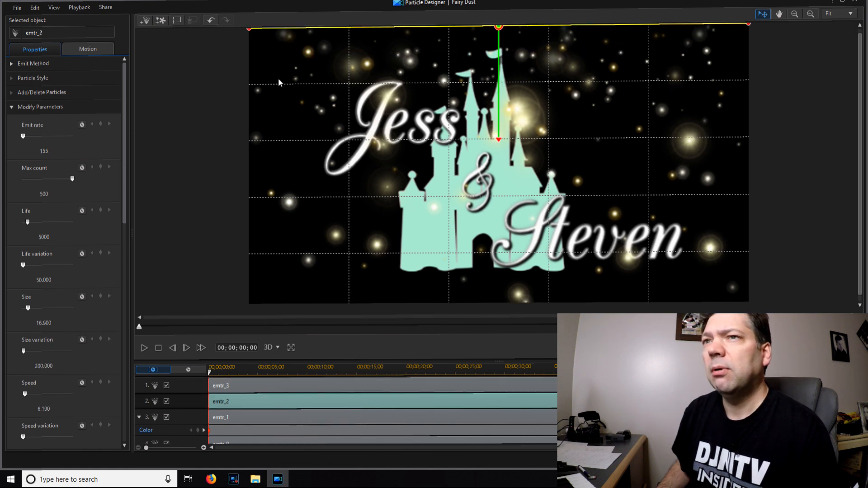
drag(249, 29, 286, 27)
drag(498, 29, 499, 42)
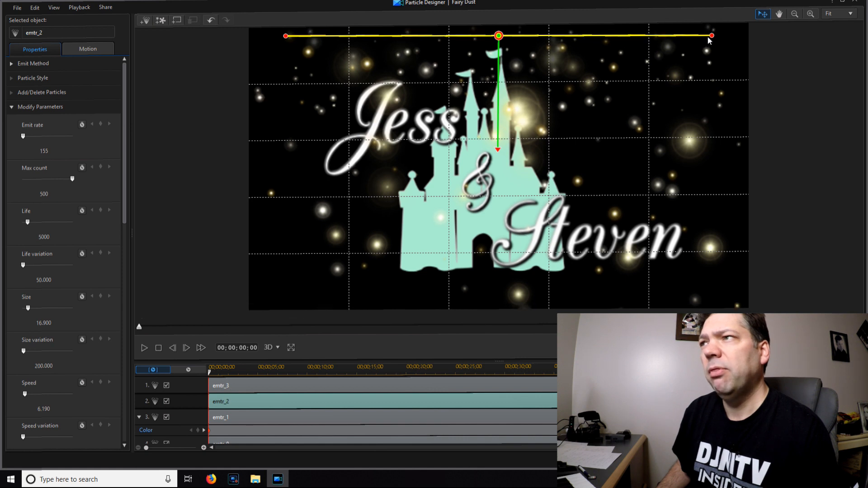
- Shorten the emtr_2 emitter line slightly more at both ends and shift the vertical emtr_1 emitter line inward from the frame's left edge
drag(712, 36, 708, 35)
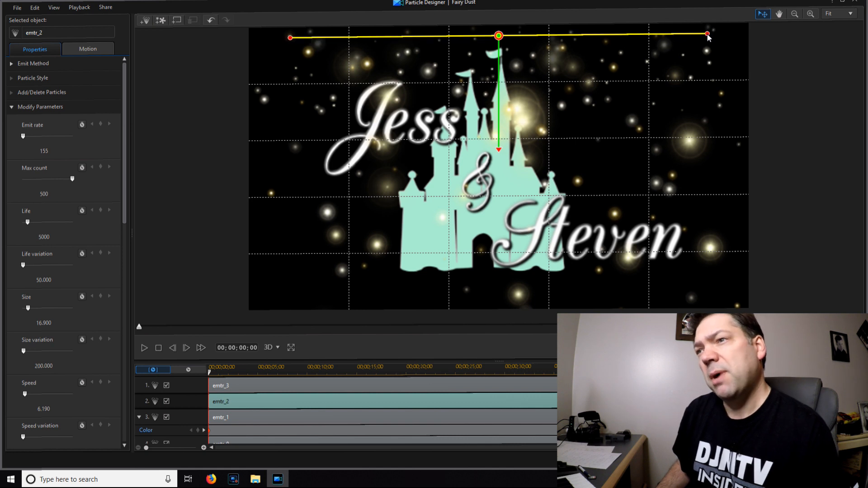
click(280, 418)
drag(249, 168, 291, 171)
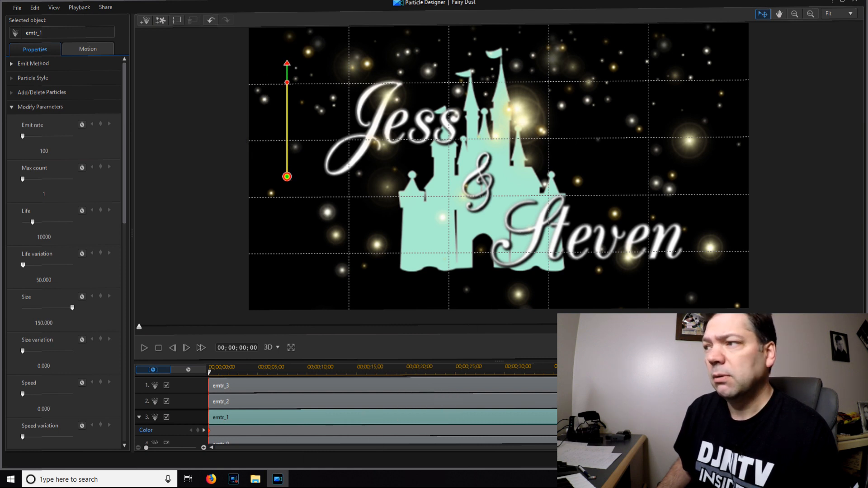
- Lower the emtr_0 emitter line to just above the castle's top flag, shorten it at both ends, and preview the particle effect
scroll(346, 409, down, 1)
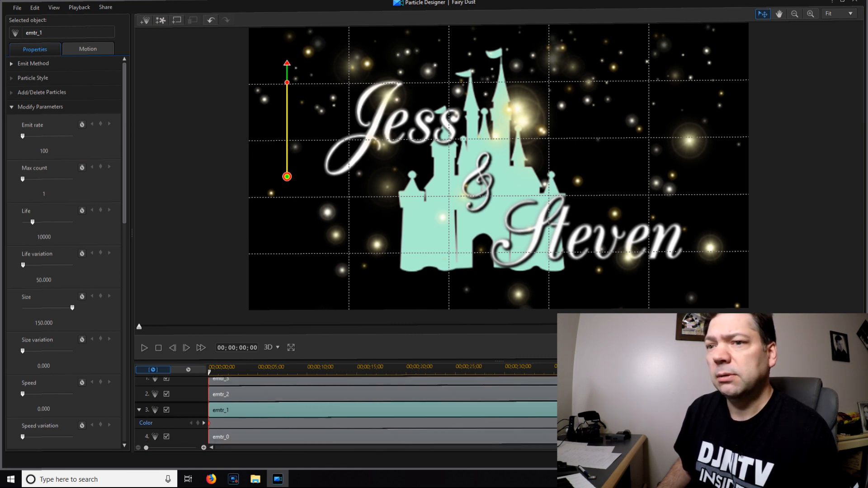
click(256, 437)
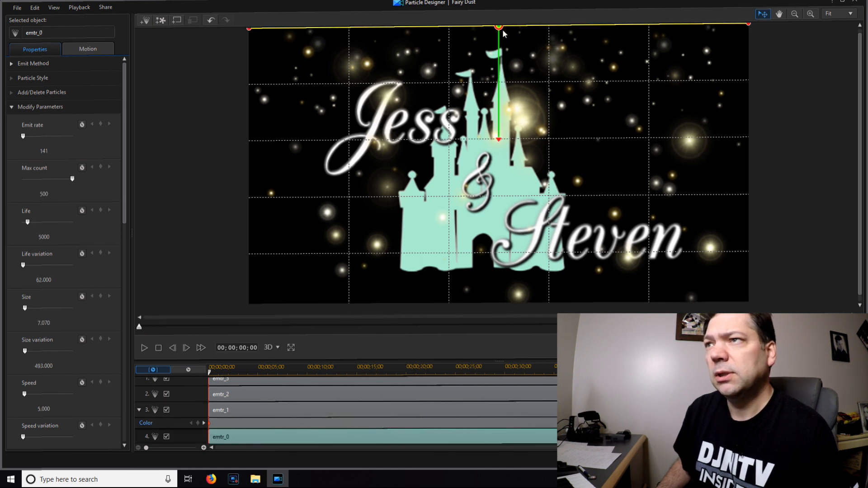
drag(500, 32, 507, 47)
drag(756, 40, 709, 39)
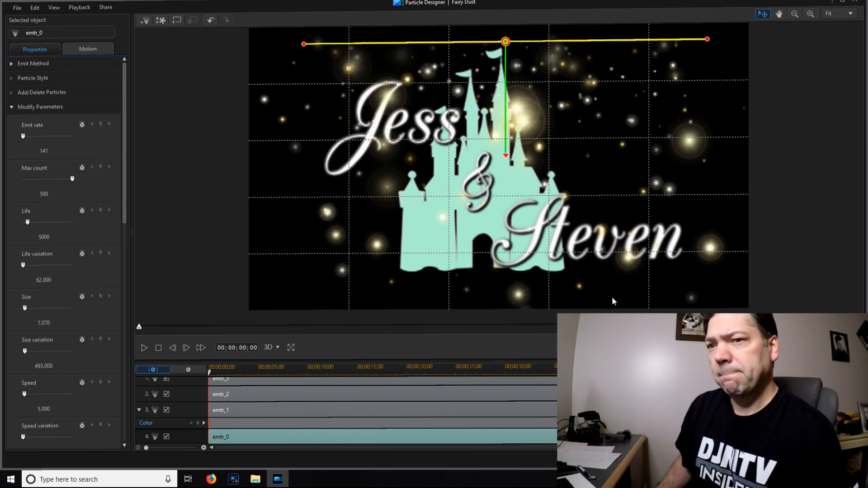
click(145, 348)
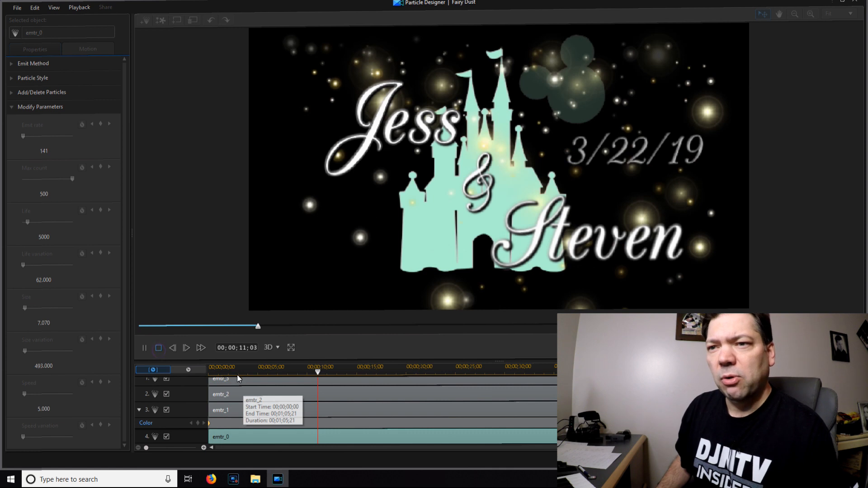
click(158, 348)
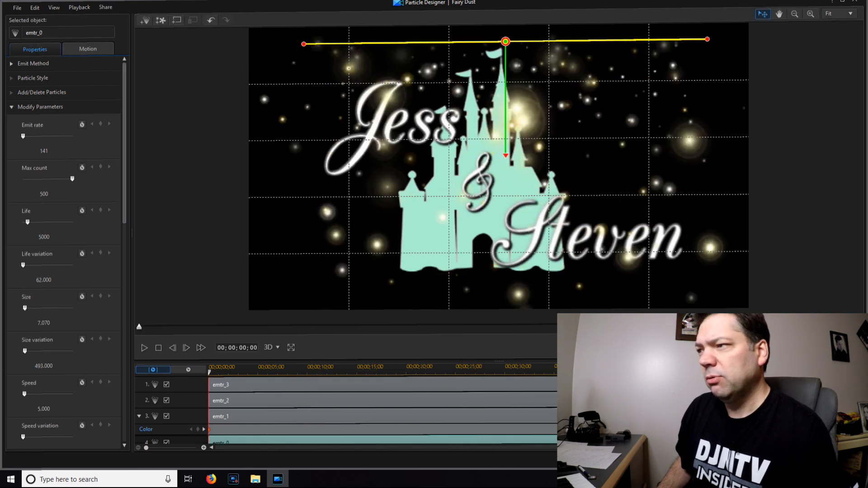
- Set the emtr_3 emitter's Life to 3000 and select the emtr_2 emitter
click(226, 387)
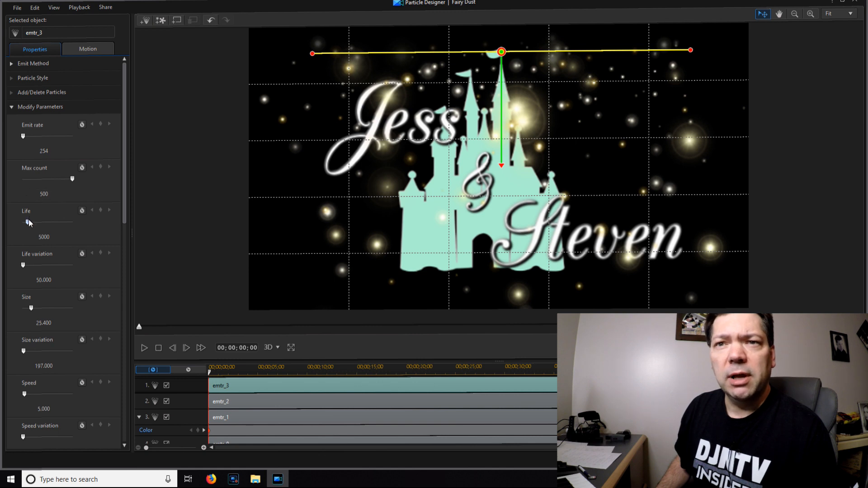
drag(124, 193, 128, 218)
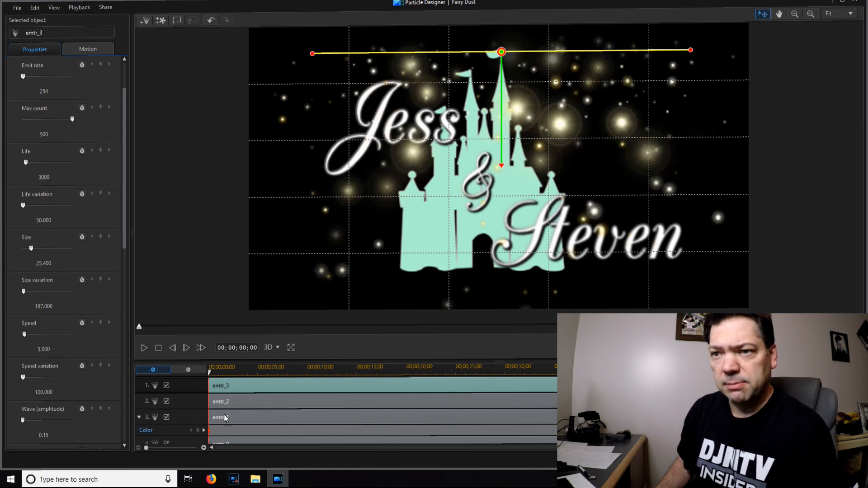
click(261, 403)
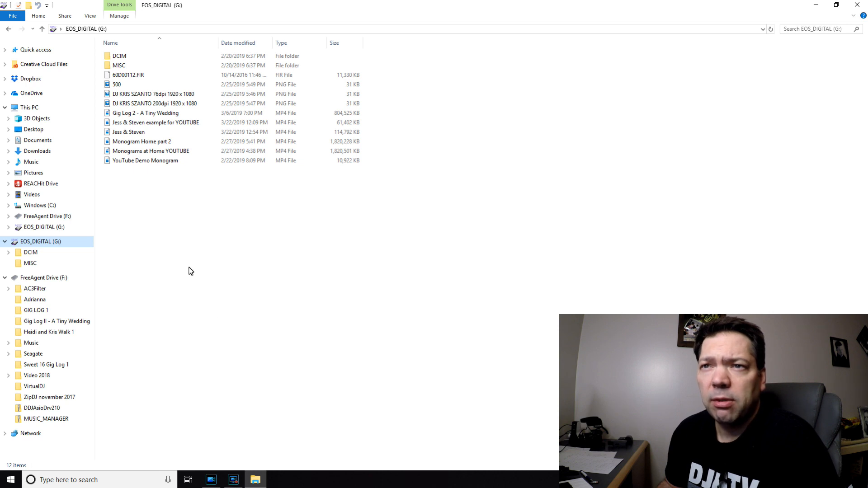
- Play the exported monogram movie modified at 12:54 PM from EOS_DIGITAL (G:), skipping ahead through it to about 0:01:07
click(141, 134)
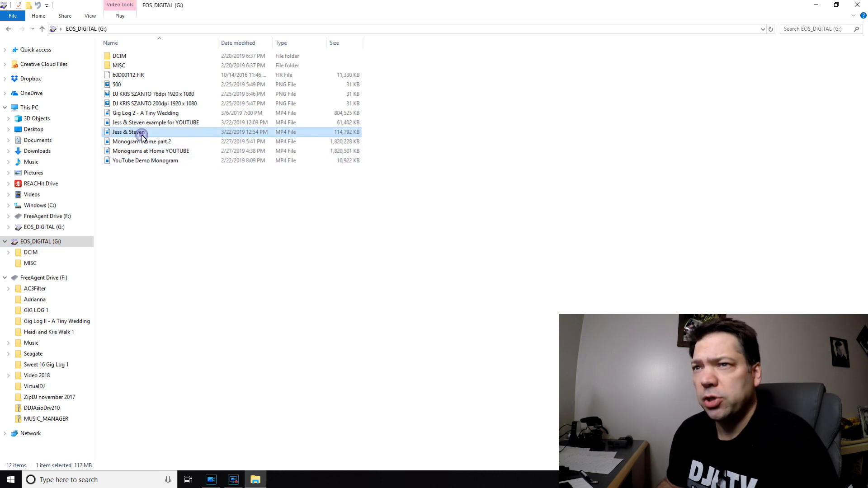
double_click(142, 134)
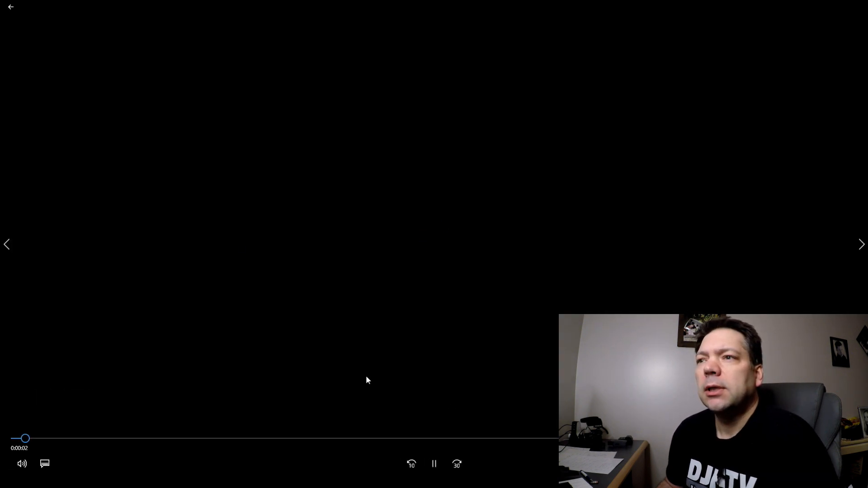
click(94, 438)
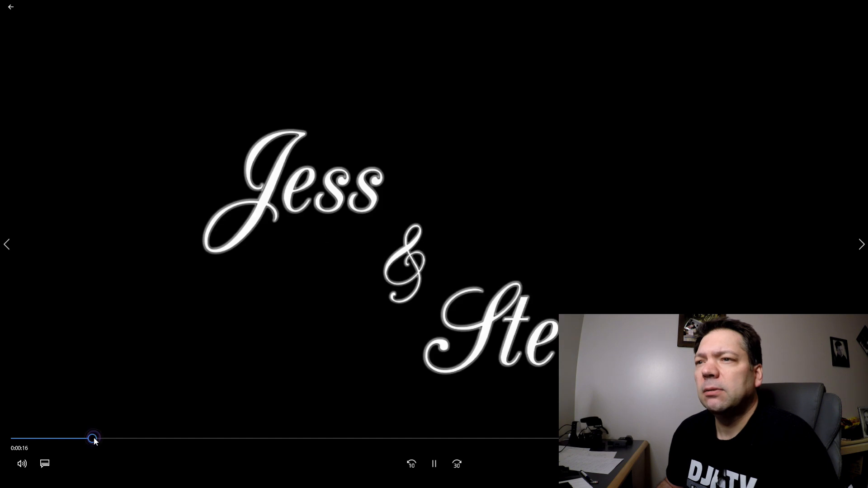
click(230, 438)
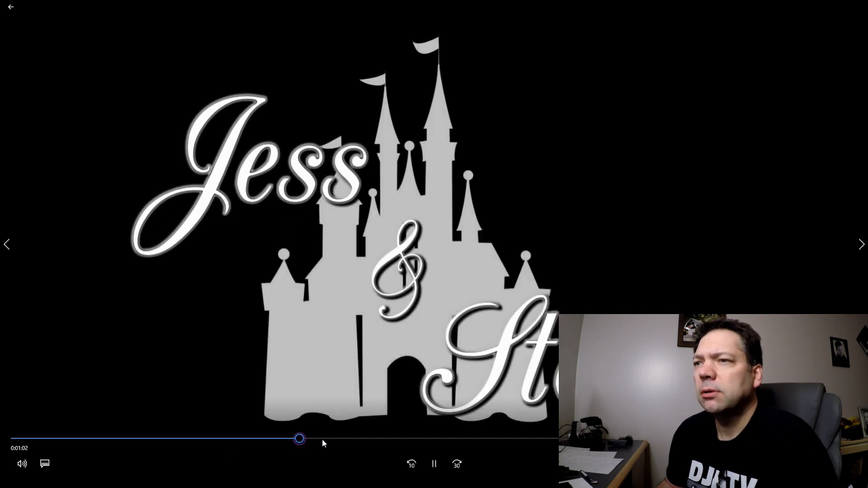
click(324, 438)
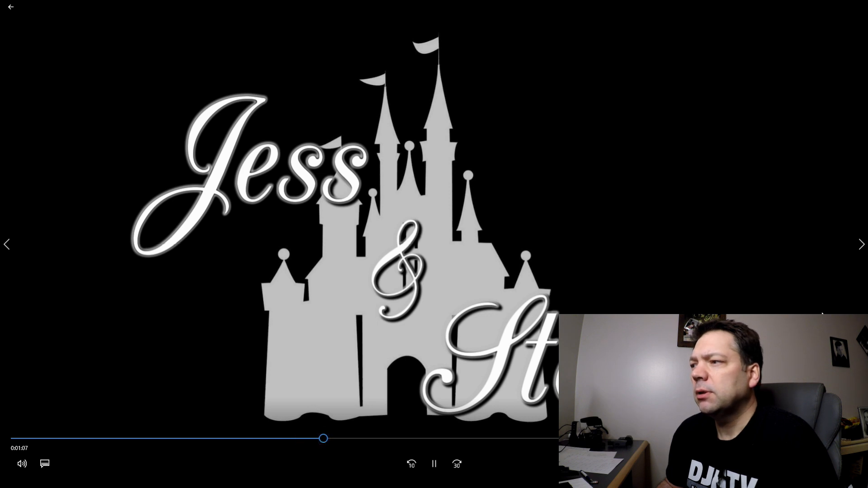